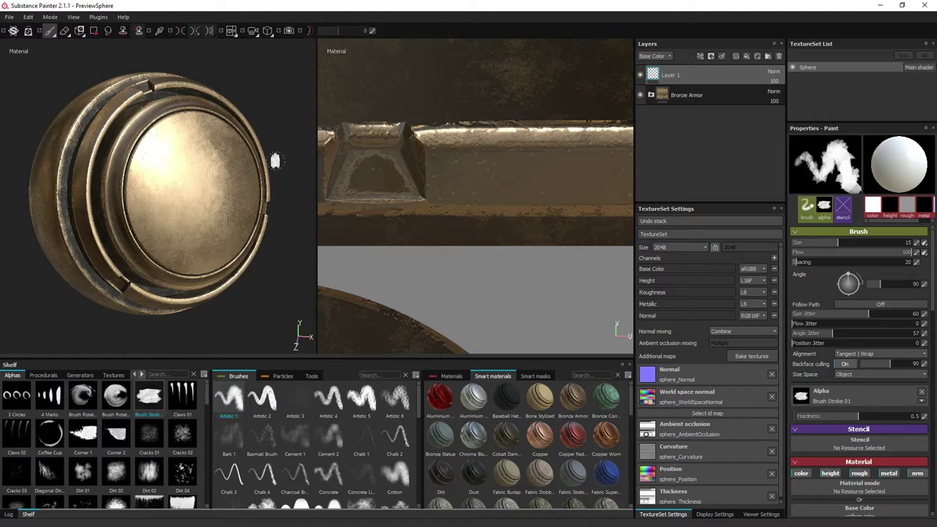
- Switch to the Artistic 1 brush and try hardness values for its Alpha Dirt 03 alpha
{"action": "left_click", "coordinate": [261, 407]}
{"action": "left_click", "coordinate": [235, 404]}
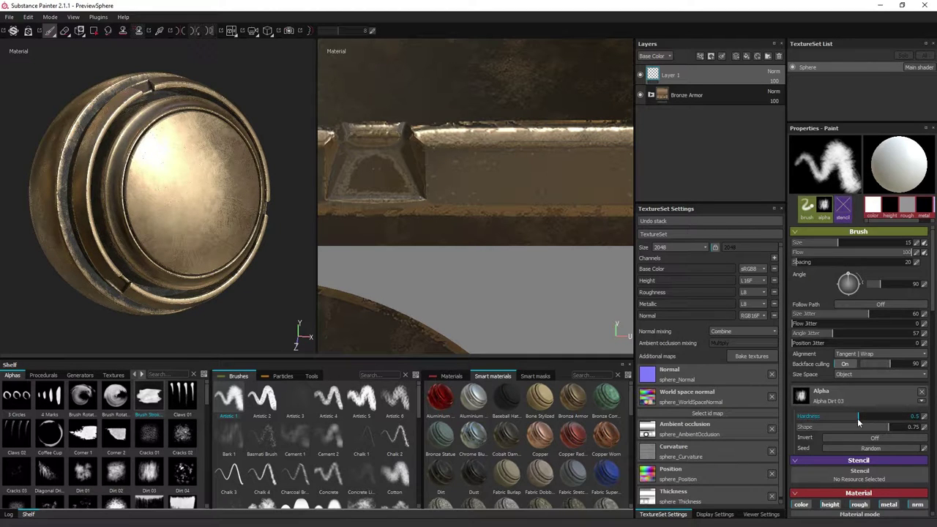
{"action": "mouse_move", "coordinate": [859, 423]}
{"action": "left_mouse_down"}
{"action": "mouse_move", "coordinate": [834, 421]}
{"action": "mouse_move", "coordinate": [891, 420]}
{"action": "mouse_move", "coordinate": [840, 416]}
{"action": "mouse_move", "coordinate": [876, 422]}
{"action": "mouse_move", "coordinate": [829, 432]}
{"action": "mouse_move", "coordinate": [902, 429]}
{"action": "mouse_move", "coordinate": [874, 432]}
{"action": "left_mouse_up"}
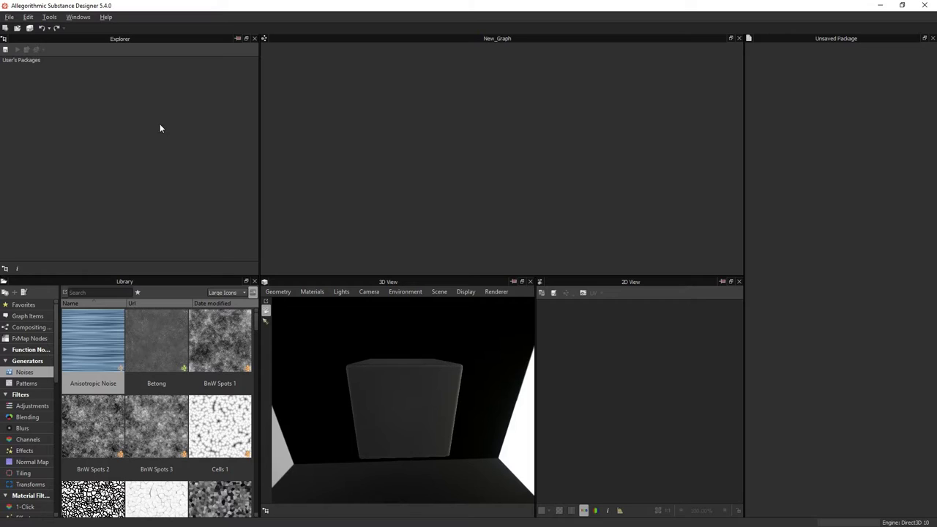
- Create a generic Painter filter graph and delete its Input node
{"action": "left_click", "coordinate": [5, 28]}
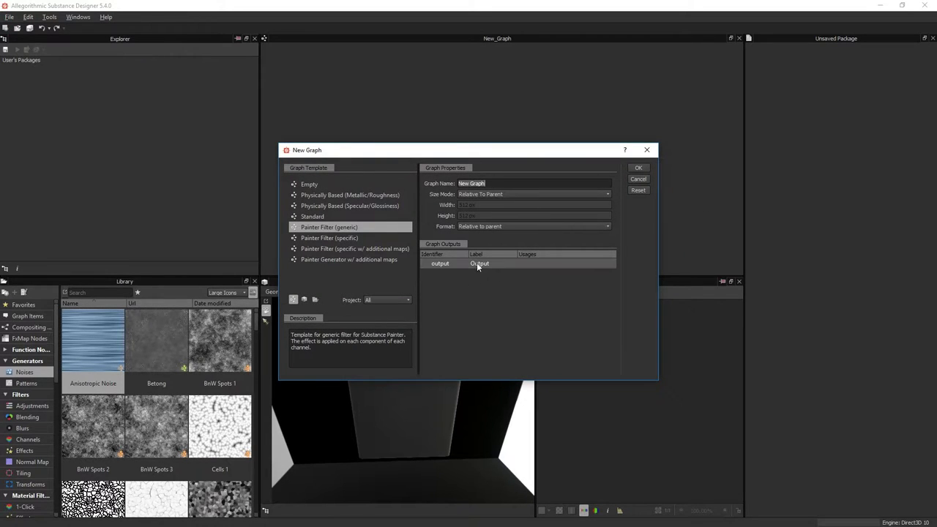
{"action": "left_click", "coordinate": [638, 168]}
{"action": "left_click", "coordinate": [317, 155]}
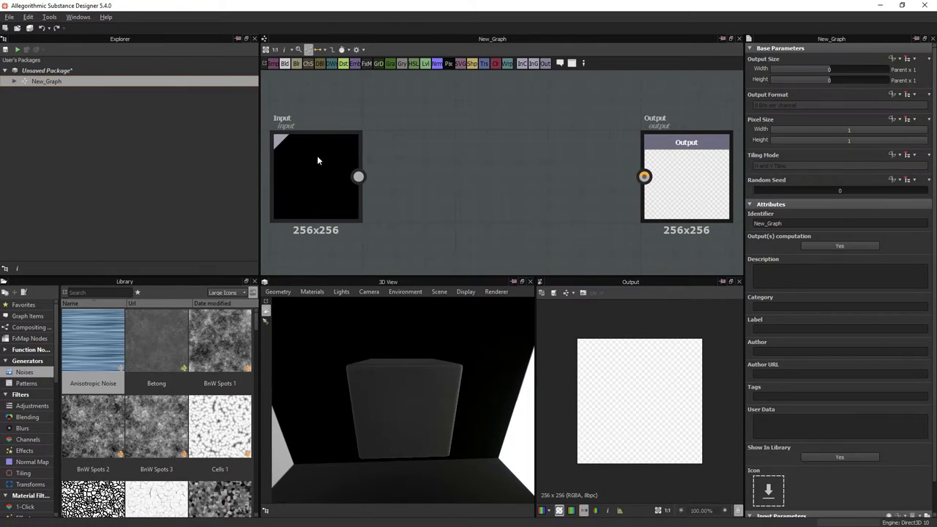
{"action": "key", "text": "Delete"}
- Add an FX-Map node and connect it to the Output node
{"action": "left_click", "coordinate": [516, 151]}
{"action": "scroll", "coordinate": [483, 149], "scroll_direction": "down", "scroll_amount": 2}
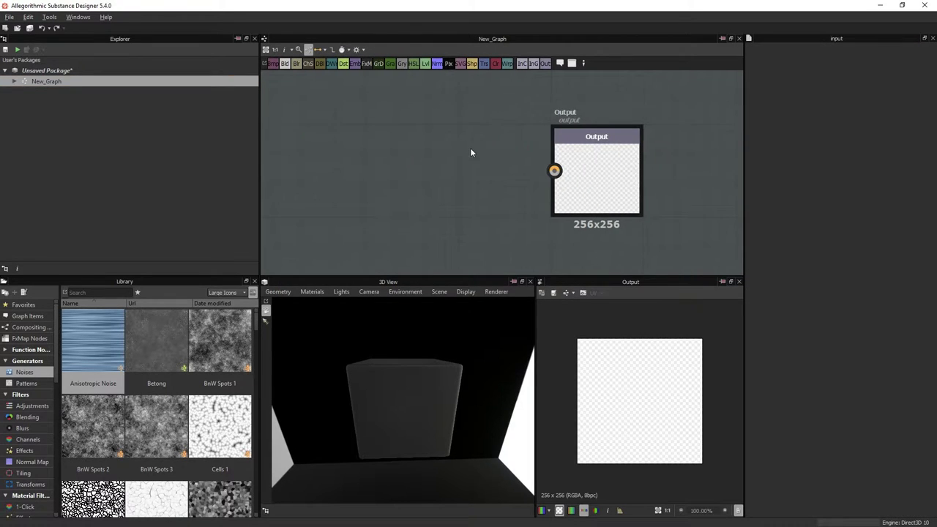
{"action": "key", "text": "space"}
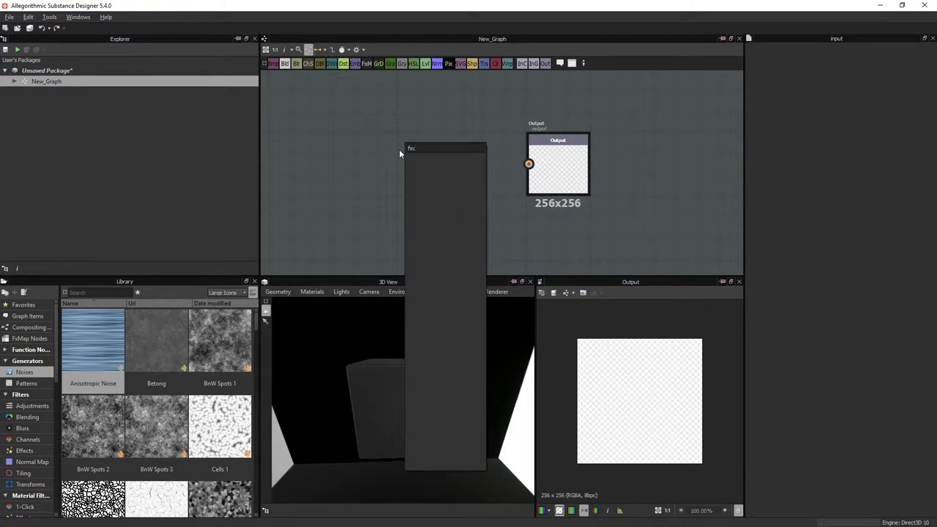
{"action": "key", "text": "Return"}
{"action": "left_click_drag", "start_coordinate": [439, 167], "coordinate": [530, 163]}
- Set the FX-Map node's Color Mode to Grayscale
{"action": "right_click", "coordinate": [412, 161]}
{"action": "left_click", "coordinate": [408, 143]}
{"action": "left_click", "coordinate": [883, 225]}
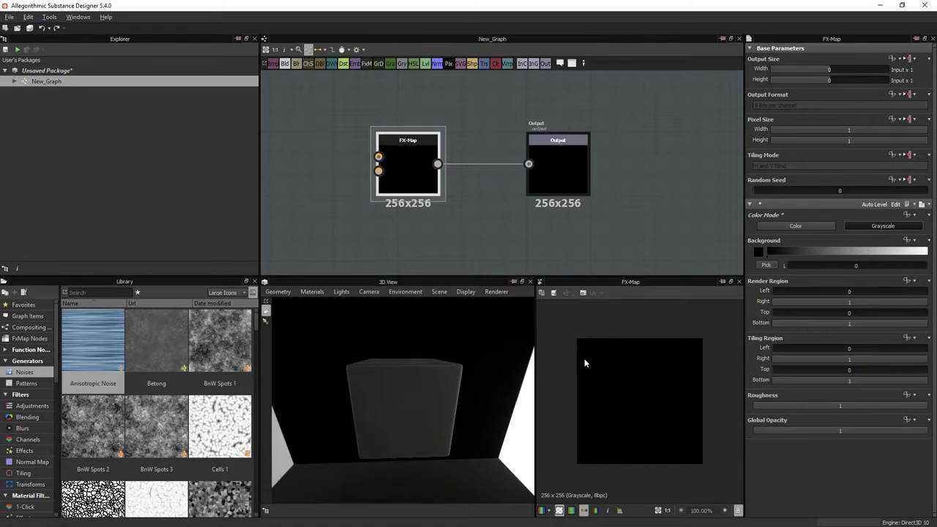
{"action": "left_click", "coordinate": [438, 166]}
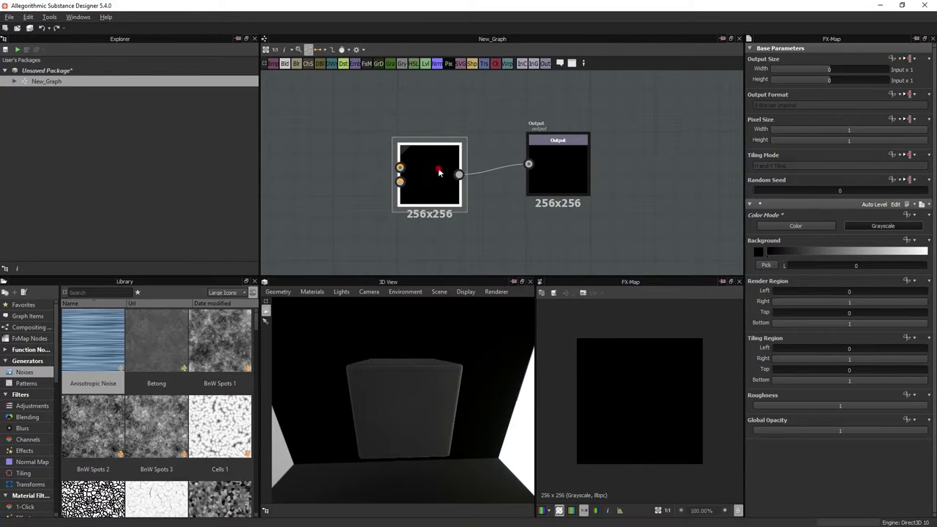
{"action": "right_click", "coordinate": [435, 160]}
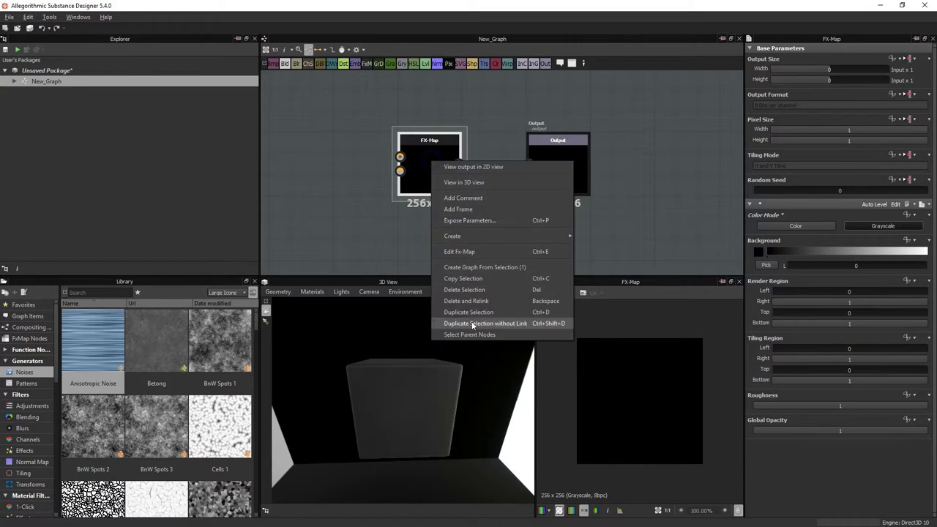
- Open the FX-Map node's inner graph for editing
{"action": "left_click", "coordinate": [460, 252]}
{"action": "scroll", "coordinate": [524, 140], "scroll_direction": "down", "scroll_amount": 3}
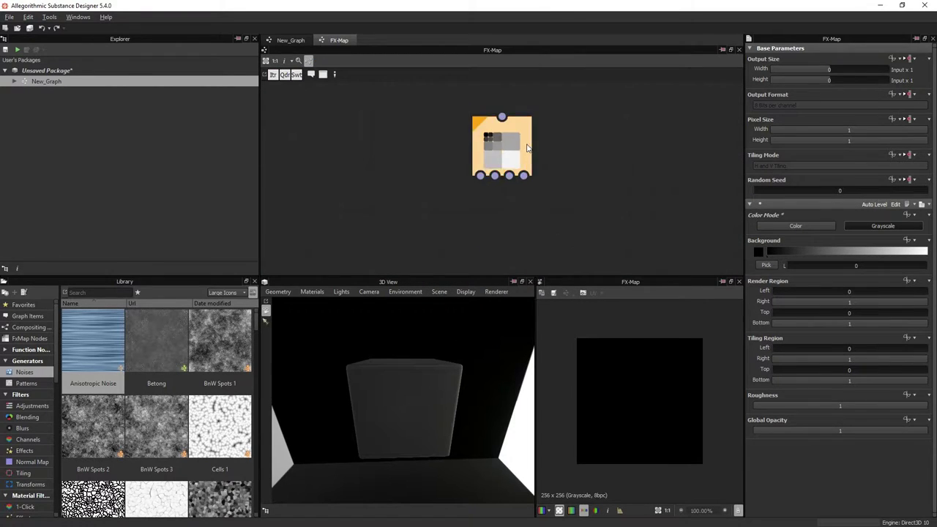
{"action": "scroll", "coordinate": [522, 165], "scroll_direction": "down", "scroll_amount": 2}
{"action": "key", "text": "space"}
{"action": "type", "text": "iter"}
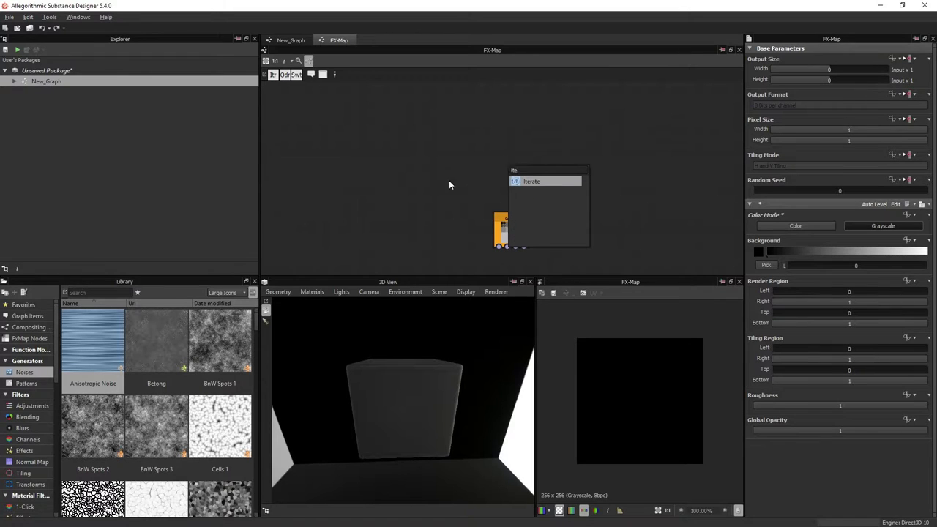
{"action": "key", "text": "Escape"}
- Set the Quadrant pattern to Waves, rotated about 46 degrees into diagonal stripes
{"action": "left_click", "coordinate": [511, 228]}
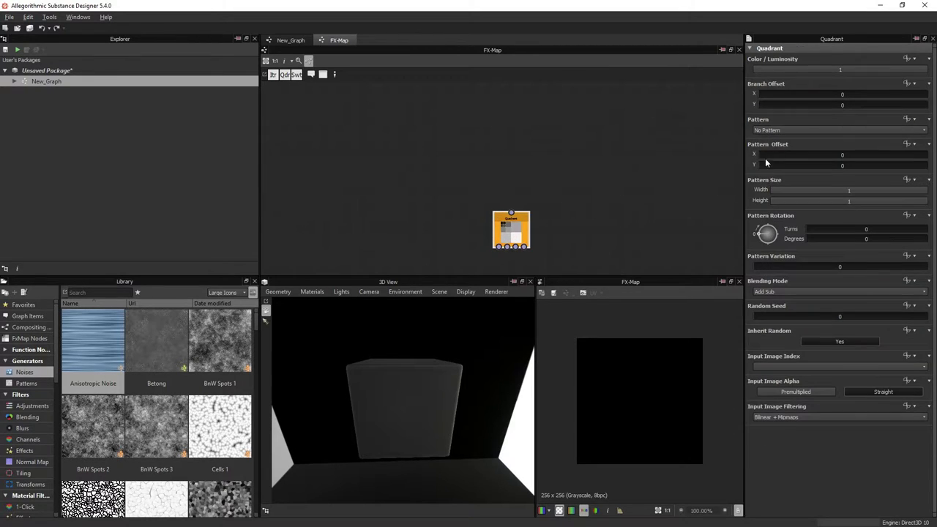
{"action": "left_click", "coordinate": [842, 130]}
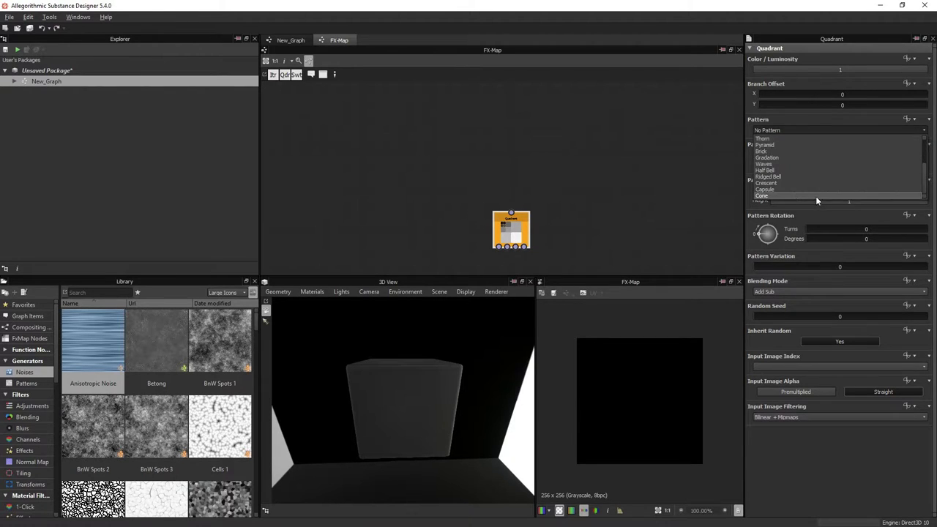
{"action": "left_click", "coordinate": [779, 164]}
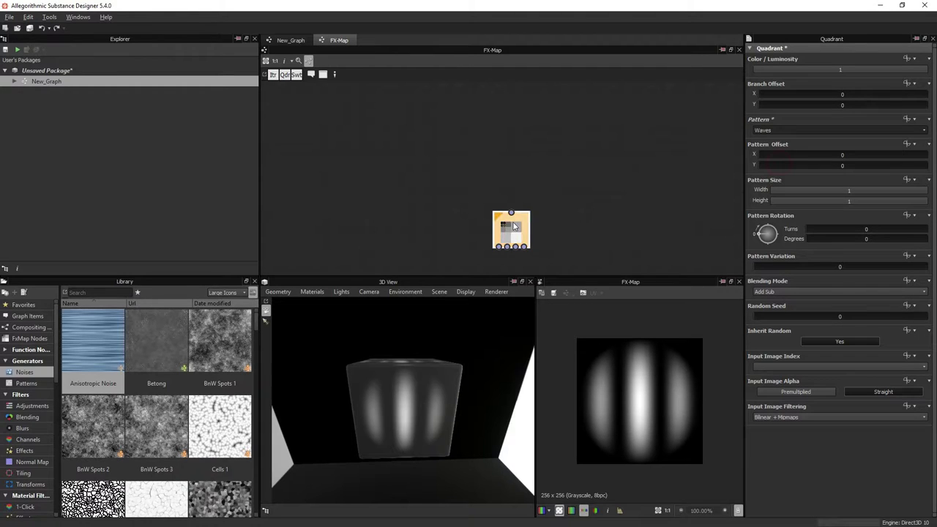
{"action": "left_click", "coordinate": [508, 150]}
{"action": "left_click", "coordinate": [510, 232]}
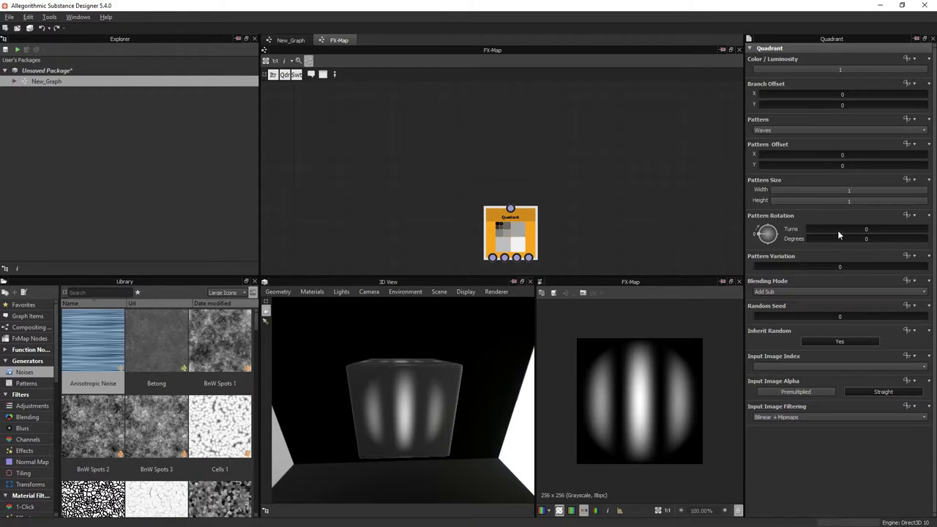
{"action": "mouse_move", "coordinate": [812, 245]}
{"action": "left_mouse_down"}
{"action": "mouse_move", "coordinate": [856, 242]}
{"action": "mouse_move", "coordinate": [796, 241]}
{"action": "mouse_move", "coordinate": [858, 241]}
{"action": "mouse_move", "coordinate": [818, 239]}
{"action": "left_mouse_up"}
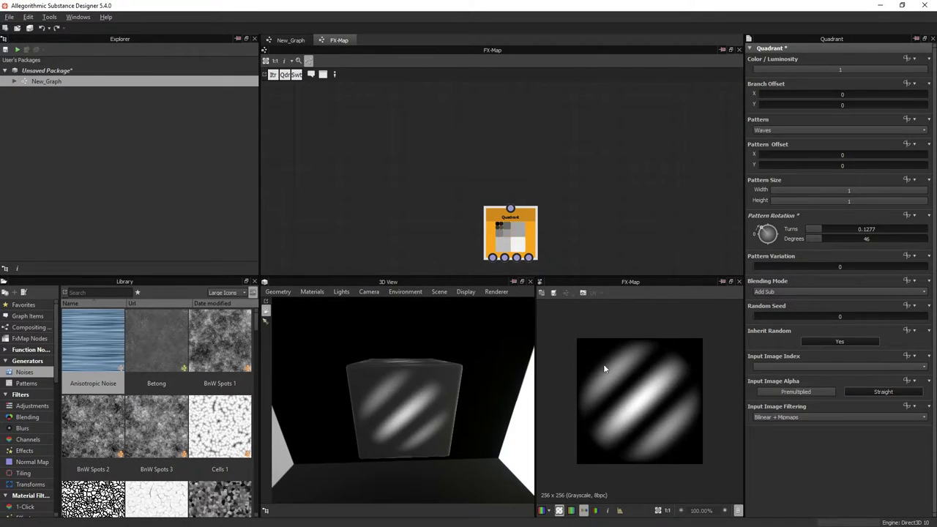
- Add an Iterate node and connect it to the Quadrant node
{"action": "left_click", "coordinate": [501, 153]}
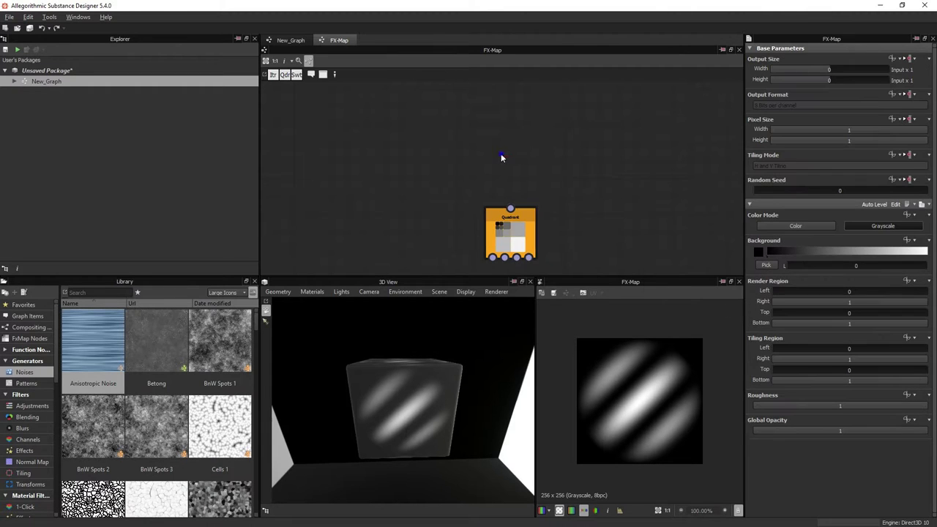
{"action": "right_click", "coordinate": [501, 152]}
{"action": "mouse_move", "coordinate": [557, 159]}
{"action": "left_click", "coordinate": [663, 183]}
{"action": "left_click_drag", "start_coordinate": [506, 176], "coordinate": [514, 227]}
- Make the Iterate node the FX-Map root with 3 iterations
{"action": "left_click", "coordinate": [503, 155]}
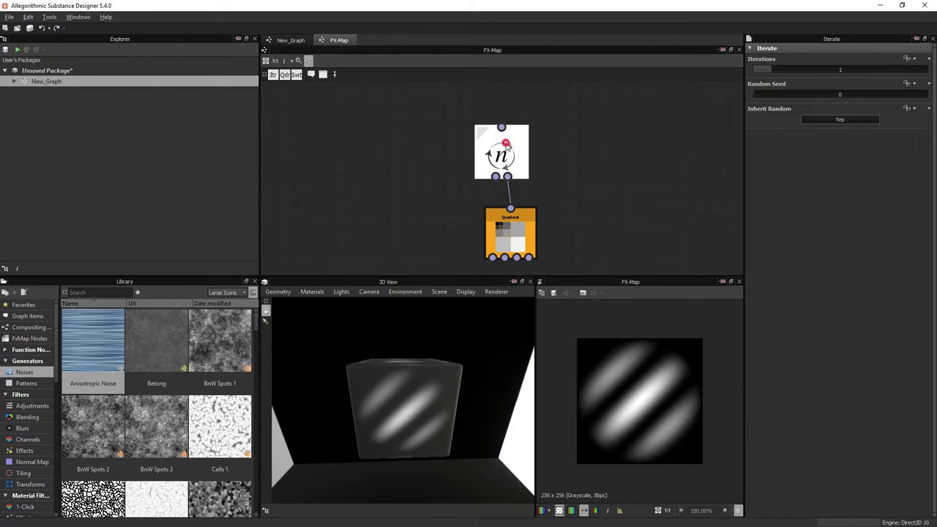
{"action": "right_click", "coordinate": [505, 145]}
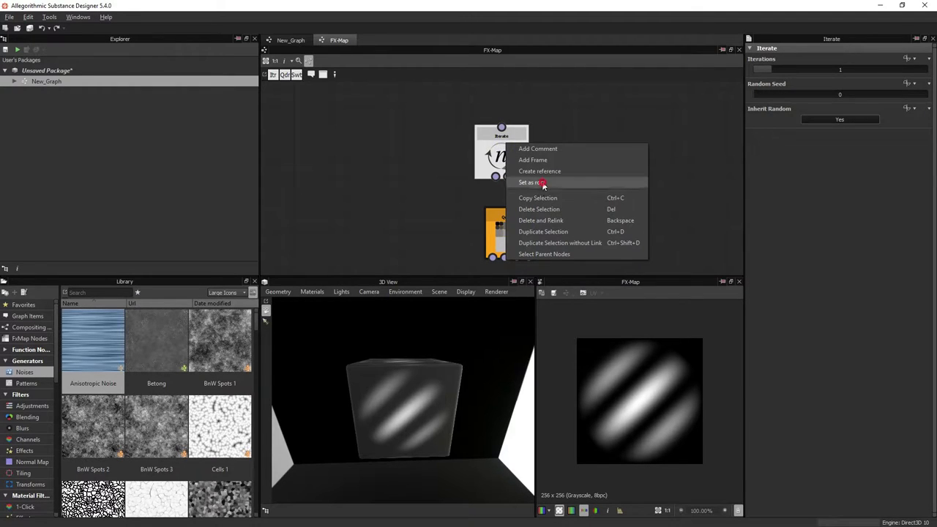
{"action": "left_click", "coordinate": [536, 183]}
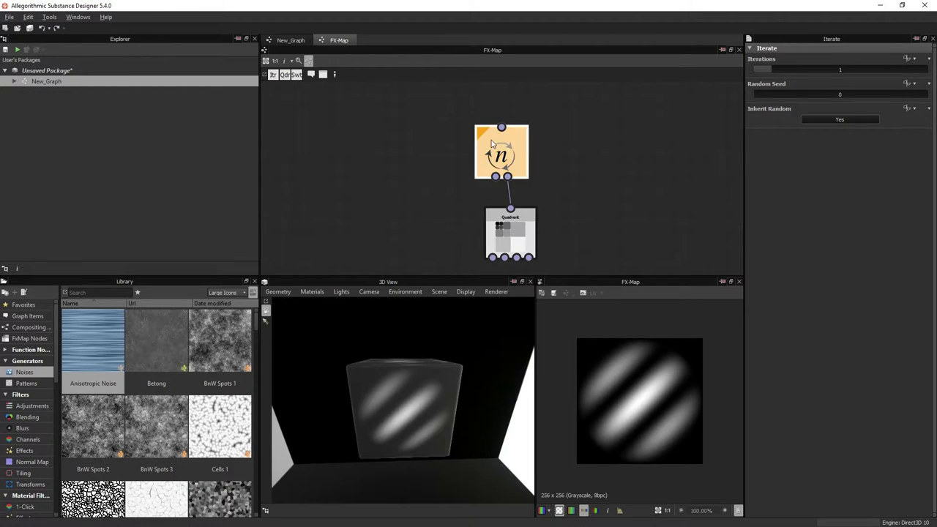
{"action": "left_click_drag", "start_coordinate": [774, 71], "coordinate": [805, 73]}
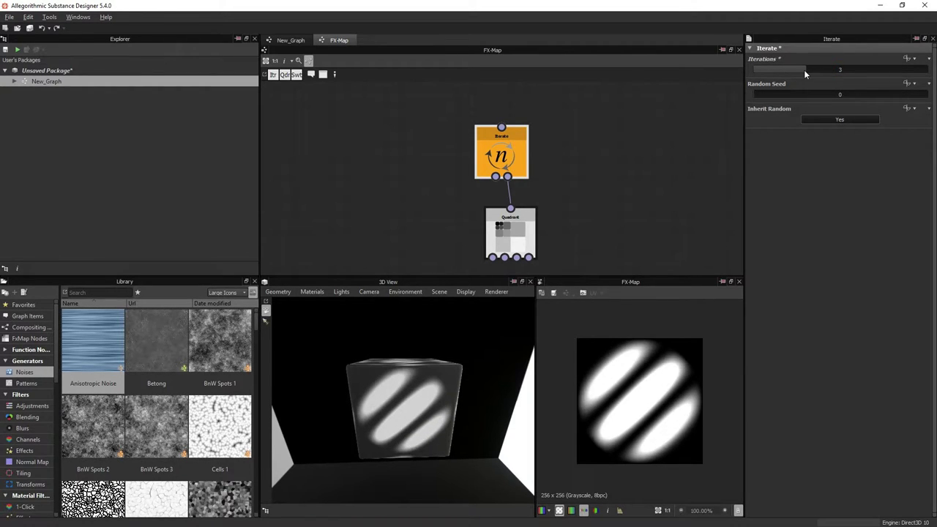
{"action": "key", "text": "f"}
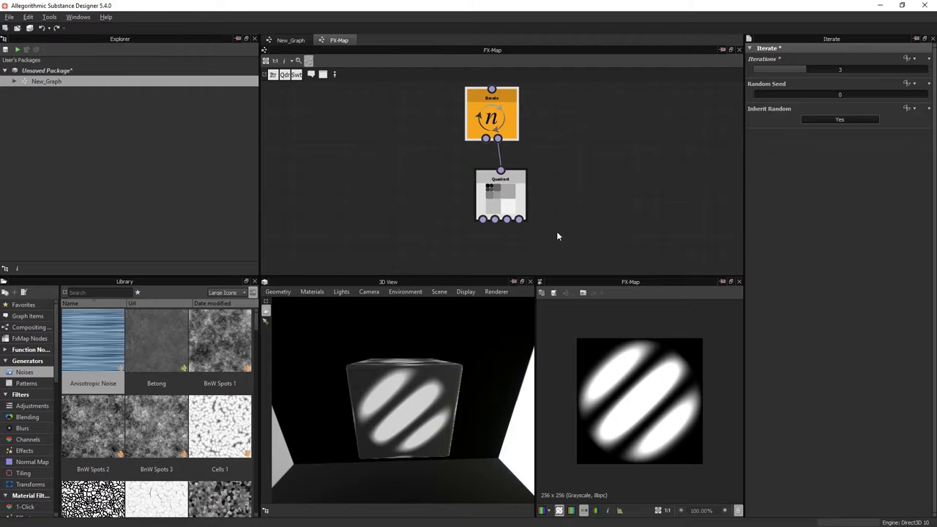
- Reset the Quadrant's Pattern Rotation Degrees to 0 so the waves render vertical
{"action": "left_click", "coordinate": [513, 184]}
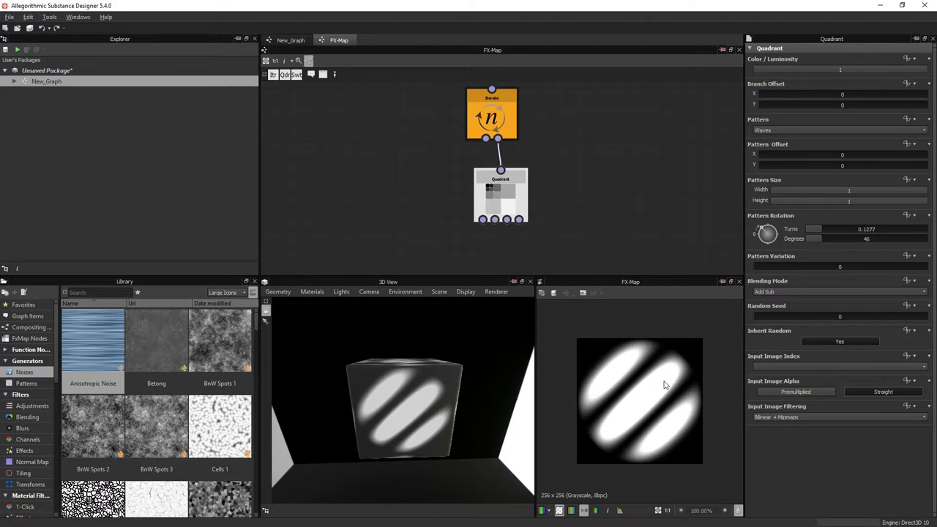
{"action": "mouse_move", "coordinate": [817, 238]}
{"action": "left_mouse_down"}
{"action": "mouse_move", "coordinate": [846, 238]}
{"action": "mouse_move", "coordinate": [802, 244]}
{"action": "mouse_move", "coordinate": [821, 245]}
{"action": "left_mouse_up"}
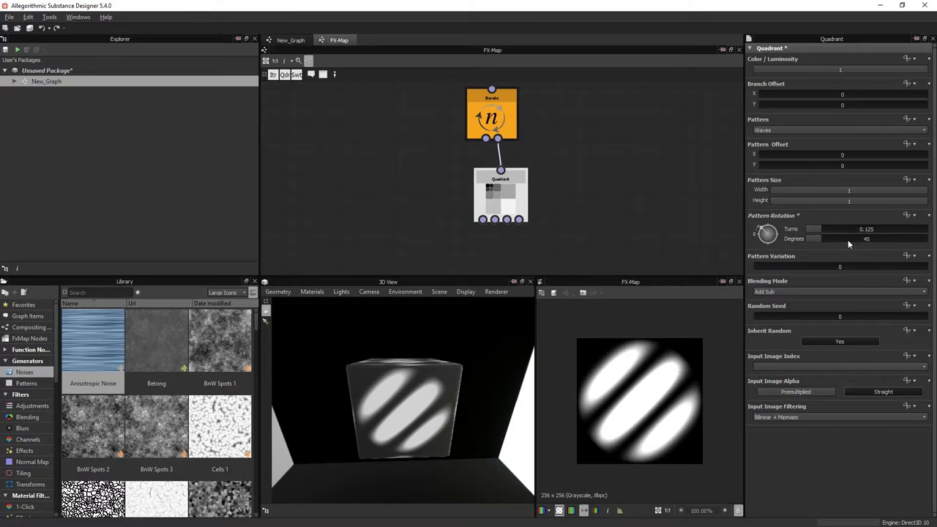
{"action": "left_click", "coordinate": [802, 238]}
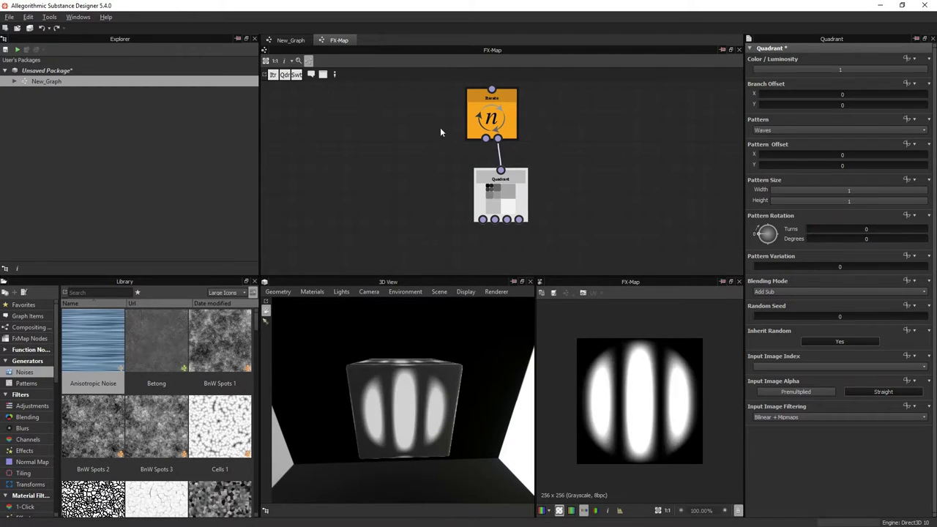
{"action": "left_click", "coordinate": [495, 106]}
{"action": "left_click", "coordinate": [501, 194]}
- Give the Quadrant's Pattern Rotation an empty function and open its function graph
{"action": "left_click", "coordinate": [911, 215]}
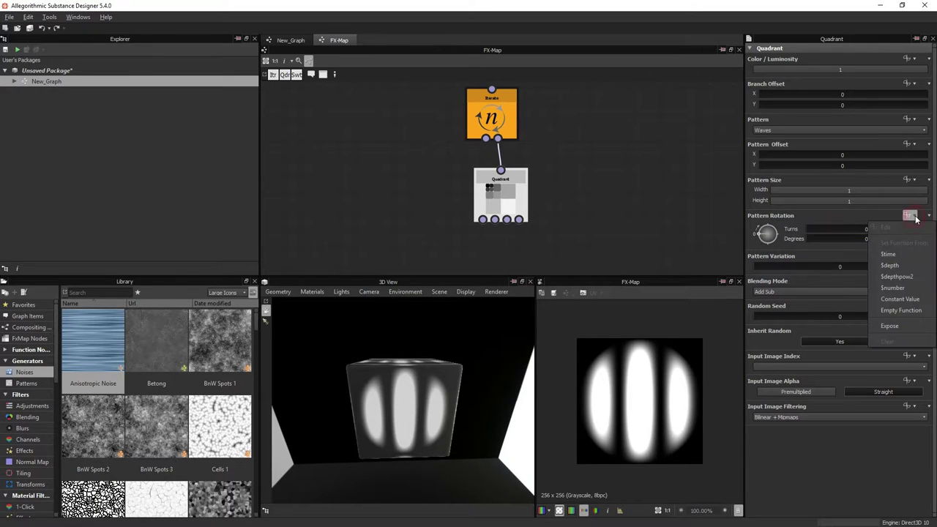
{"action": "left_click", "coordinate": [901, 311]}
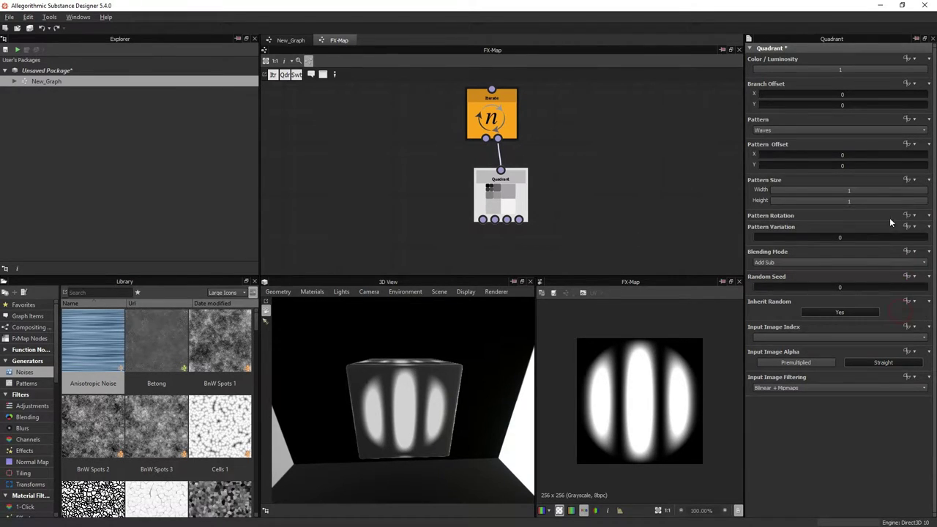
{"action": "left_click", "coordinate": [910, 215]}
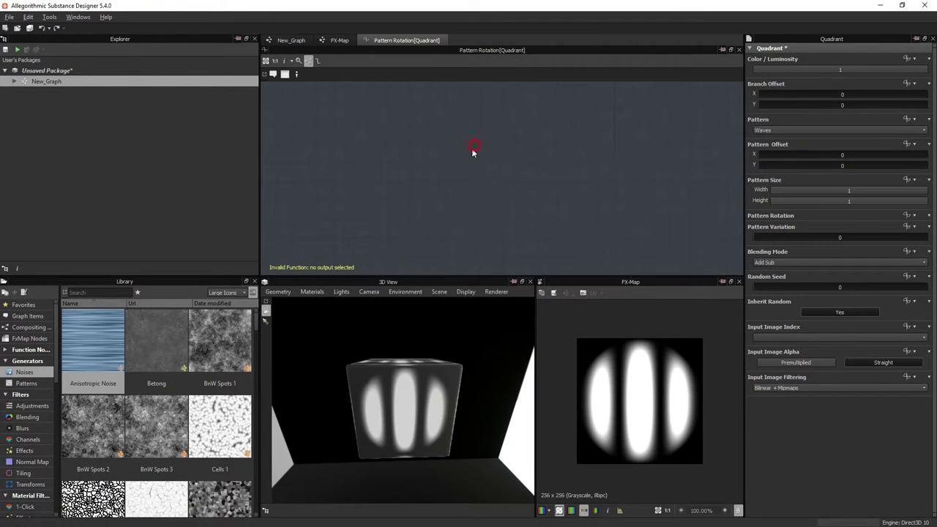
{"action": "right_click", "coordinate": [506, 155]}
{"action": "scroll", "coordinate": [519, 278], "scroll_direction": "down", "scroll_amount": 1}
{"action": "scroll", "coordinate": [505, 315], "scroll_direction": "up", "scroll_amount": 1}
{"action": "scroll", "coordinate": [530, 256], "scroll_direction": "down", "scroll_amount": 2}
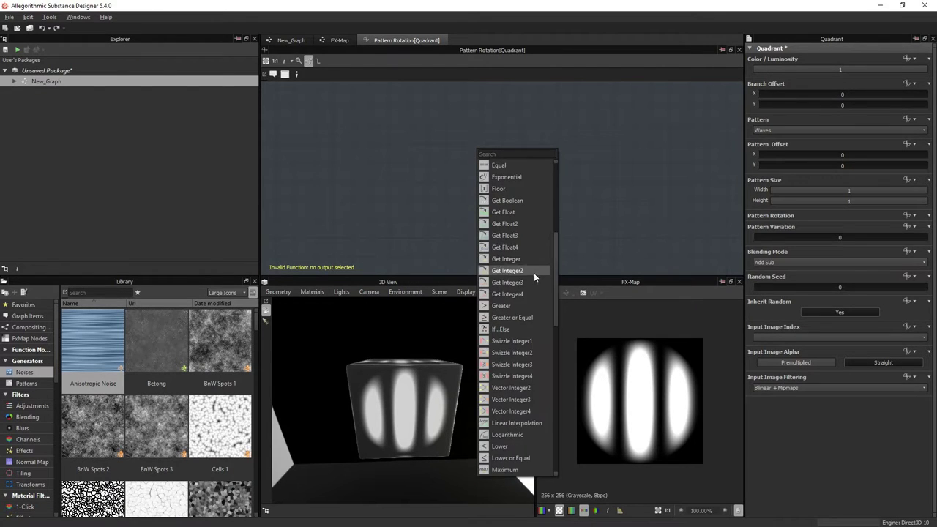
{"action": "scroll", "coordinate": [533, 281], "scroll_direction": "up", "scroll_amount": 2}
{"action": "left_click", "coordinate": [502, 120]}
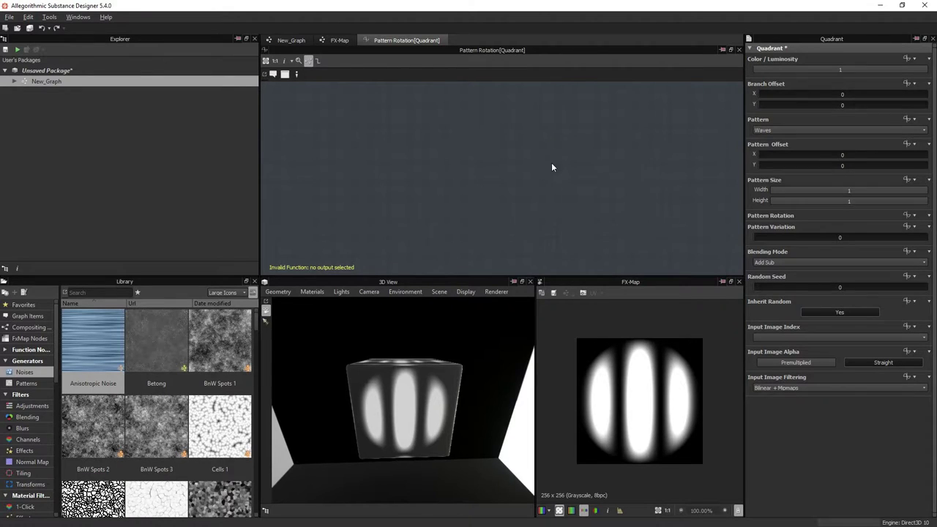
{"action": "left_click", "coordinate": [333, 41]}
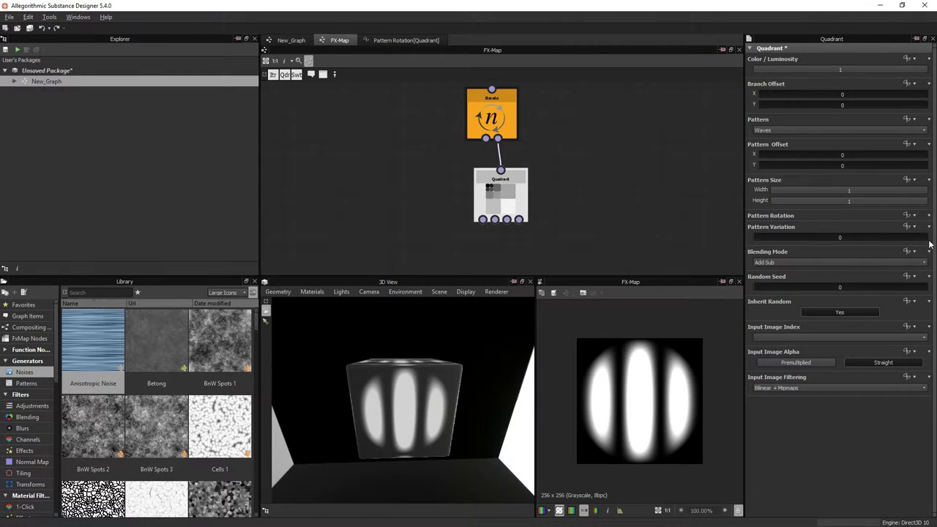
{"action": "left_click", "coordinate": [411, 40]}
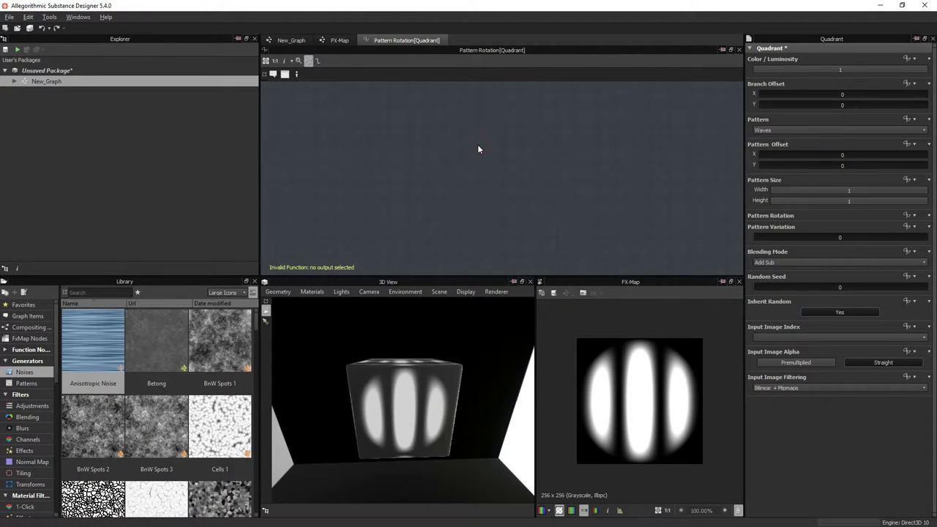
- Add Random and Float nodes, wiring a Float of 1 into Random
{"action": "key", "text": "space"}
{"action": "left_click", "coordinate": [476, 159]}
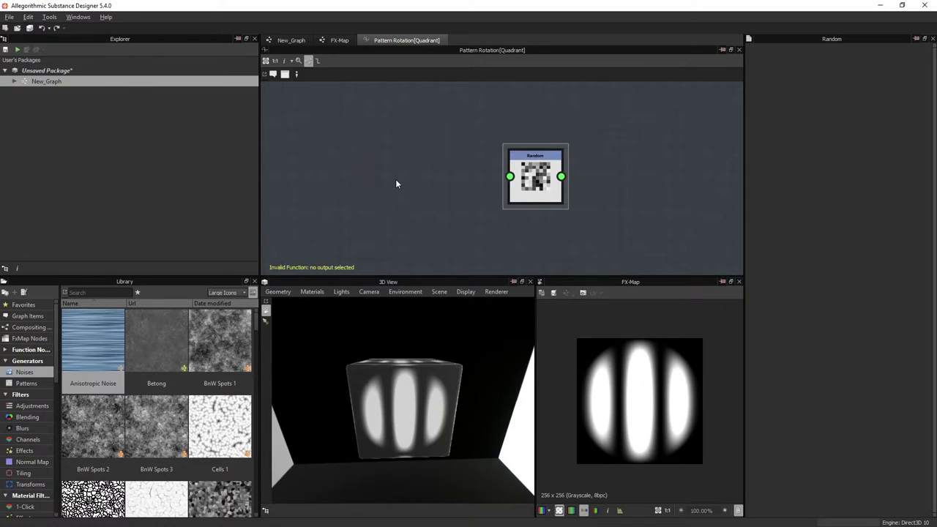
{"action": "key", "text": "space"}
{"action": "type", "text": "float"}
{"action": "key", "text": "Return"}
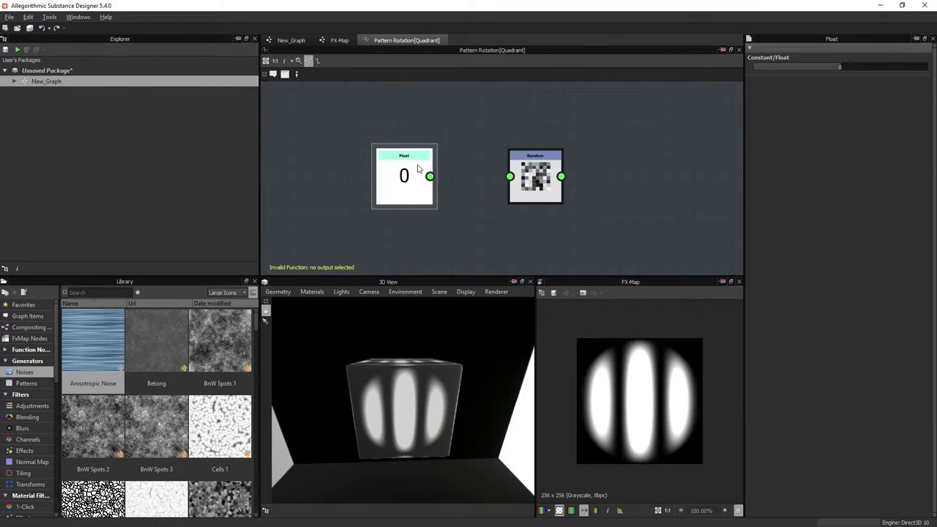
{"action": "left_click_drag", "start_coordinate": [430, 177], "coordinate": [509, 176]}
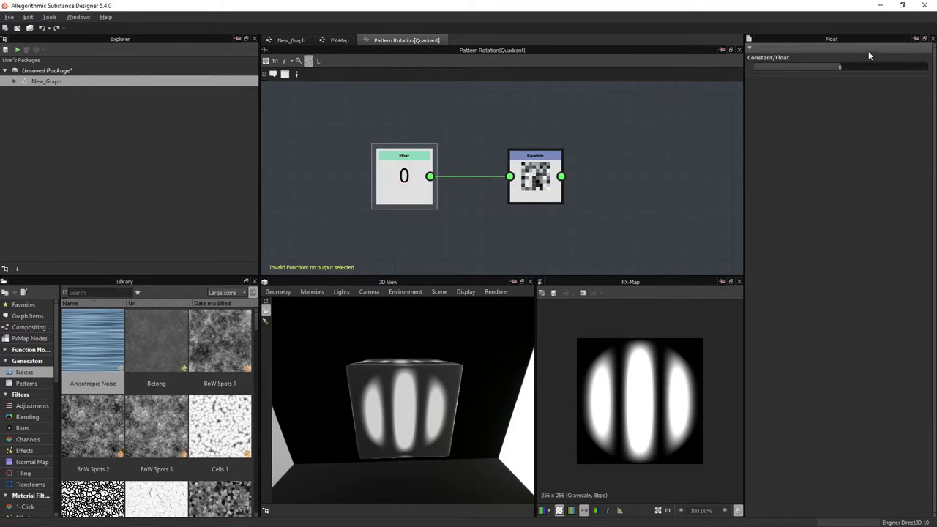
{"action": "left_click_drag", "start_coordinate": [847, 67], "coordinate": [915, 67]}
{"action": "left_click_drag", "start_coordinate": [394, 183], "coordinate": [412, 184]}
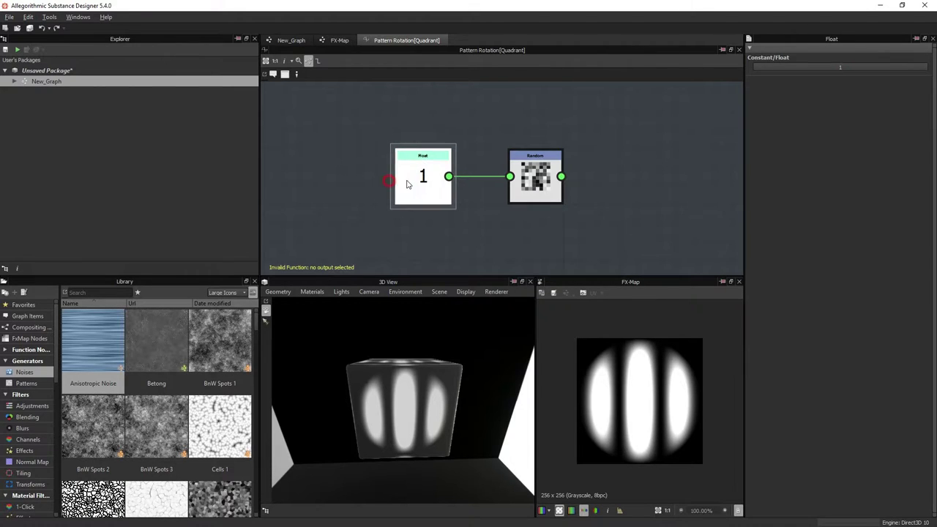
- Set the Random node as the function's output node
{"action": "left_click", "coordinate": [535, 176]}
{"action": "right_click", "coordinate": [549, 180]}
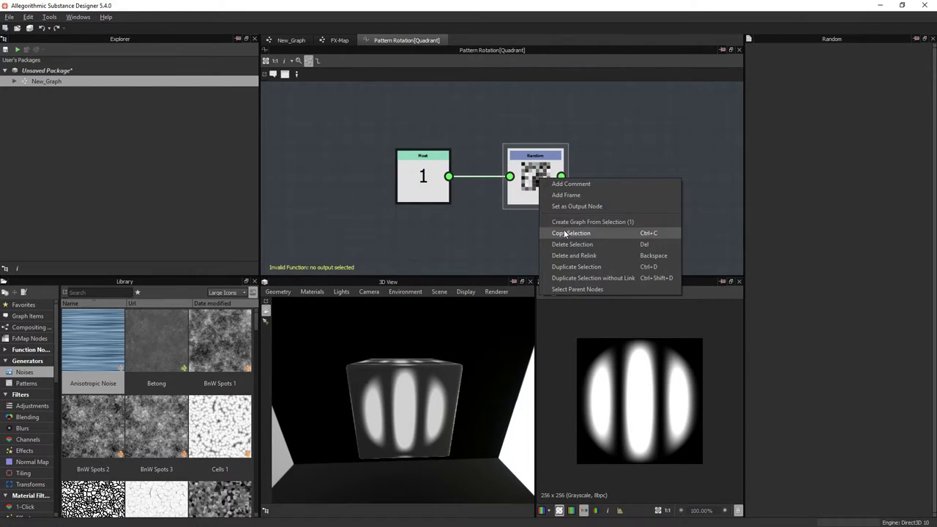
{"action": "left_click", "coordinate": [571, 207]}
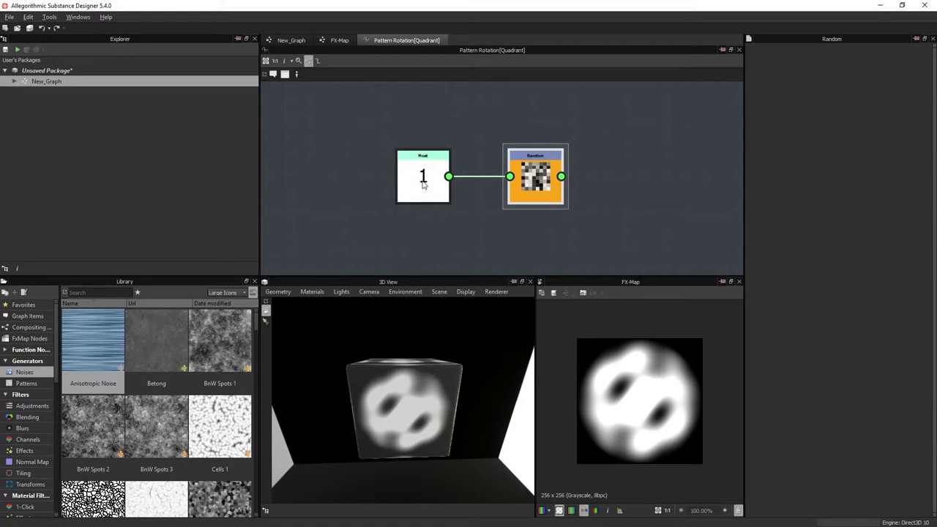
{"action": "mouse_move", "coordinate": [543, 192]}
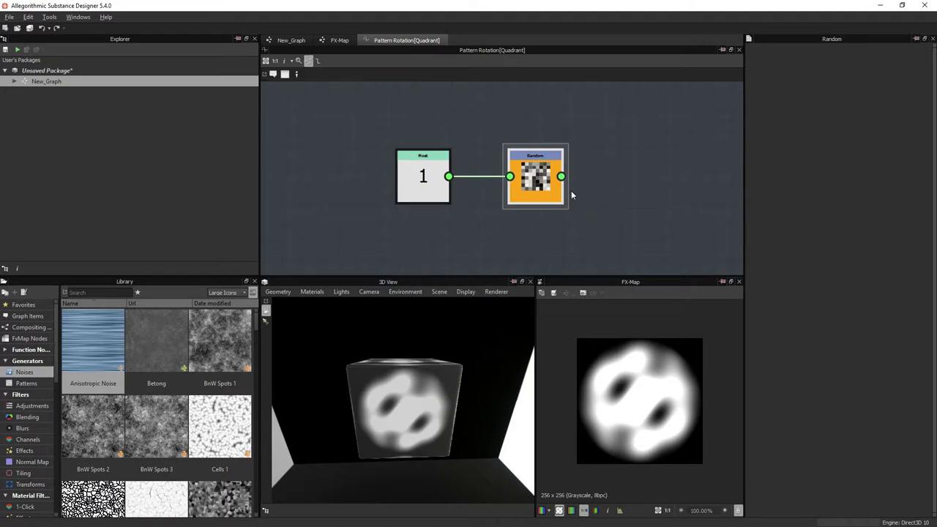
{"action": "left_click", "coordinate": [428, 171]}
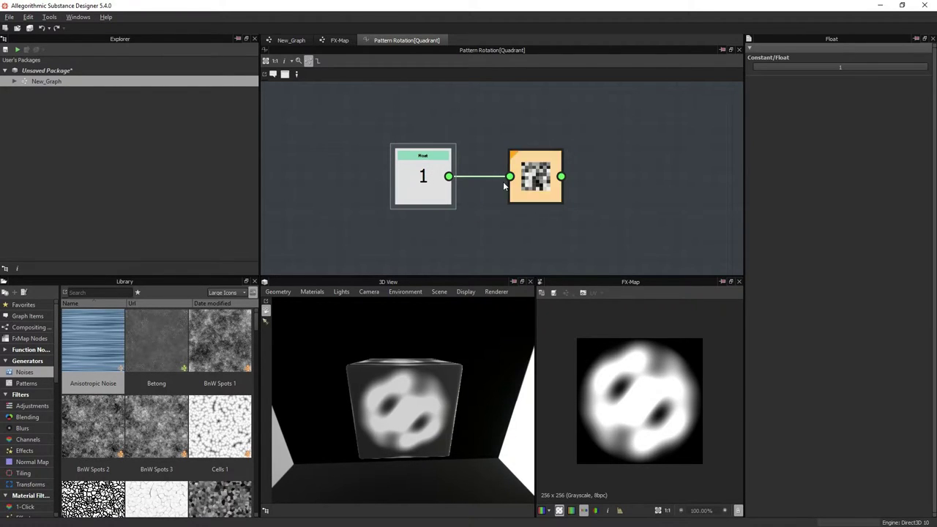
{"action": "left_click", "coordinate": [528, 178]}
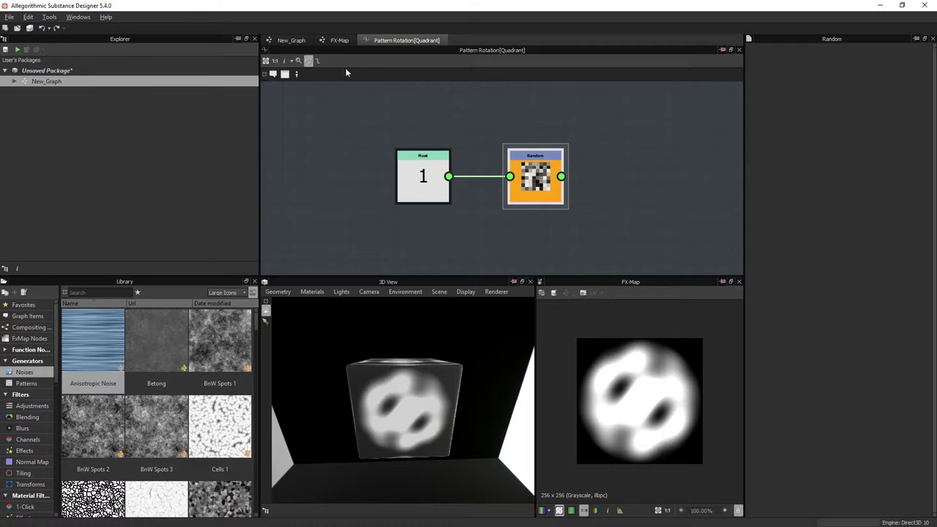
{"action": "left_click", "coordinate": [336, 40]}
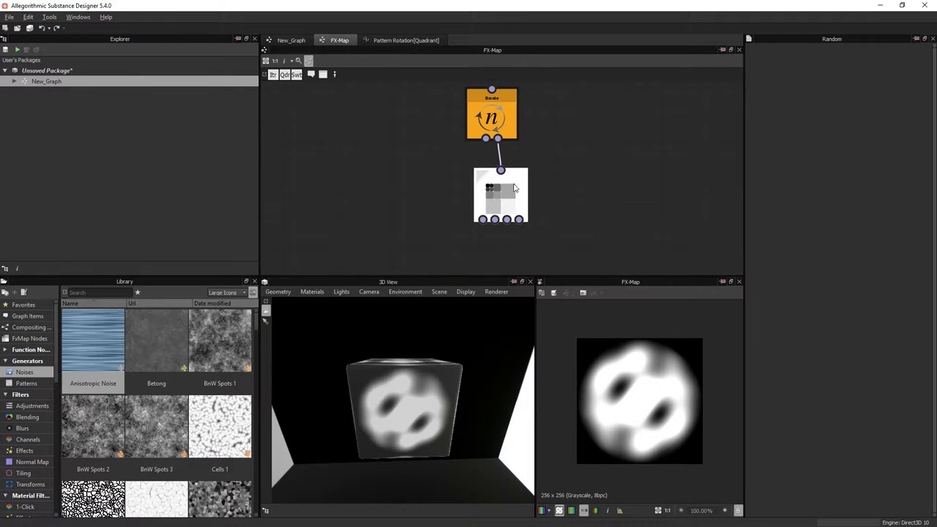
- Raise the Iterate node's Iterations from 1 to 3, stacking randomly rotated waves
{"action": "left_click", "coordinate": [514, 195]}
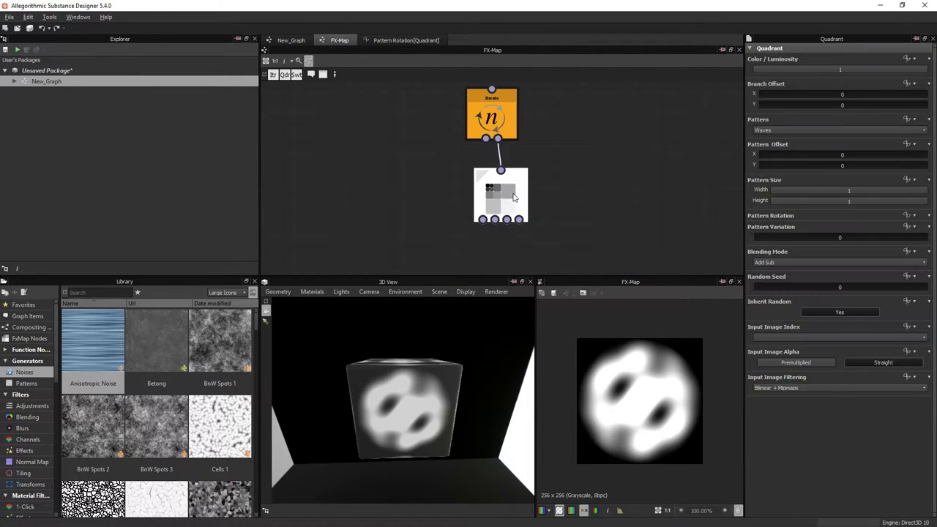
{"action": "left_click", "coordinate": [497, 126]}
{"action": "left_click", "coordinate": [767, 69]}
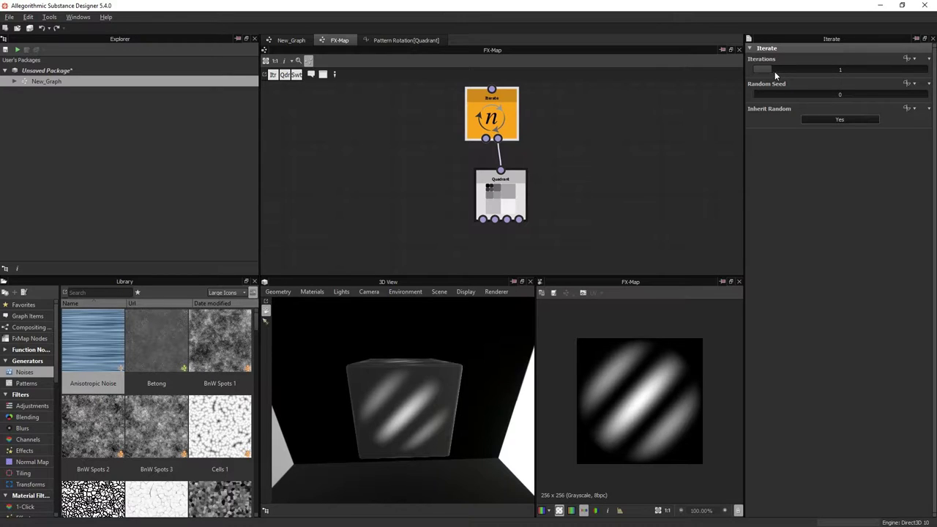
{"action": "left_click_drag", "start_coordinate": [775, 71], "coordinate": [788, 71]}
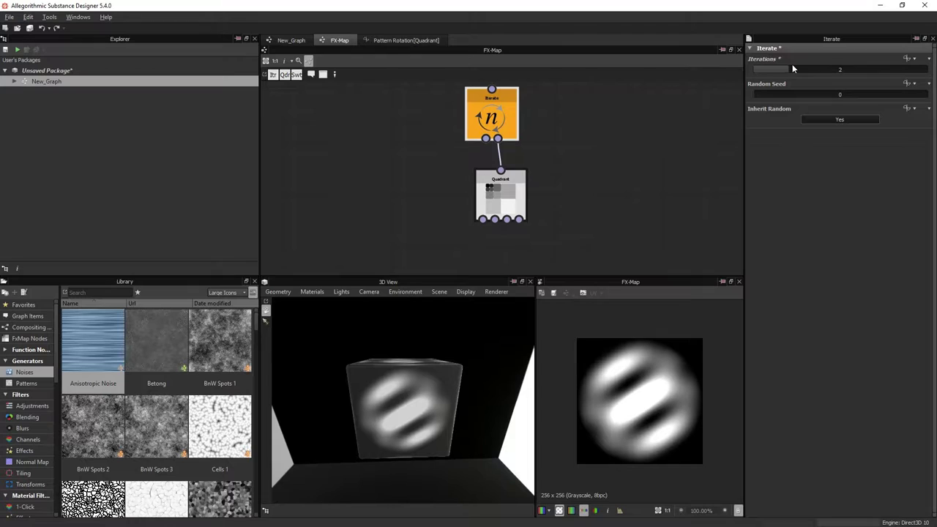
{"action": "left_click_drag", "start_coordinate": [790, 71], "coordinate": [803, 68]}
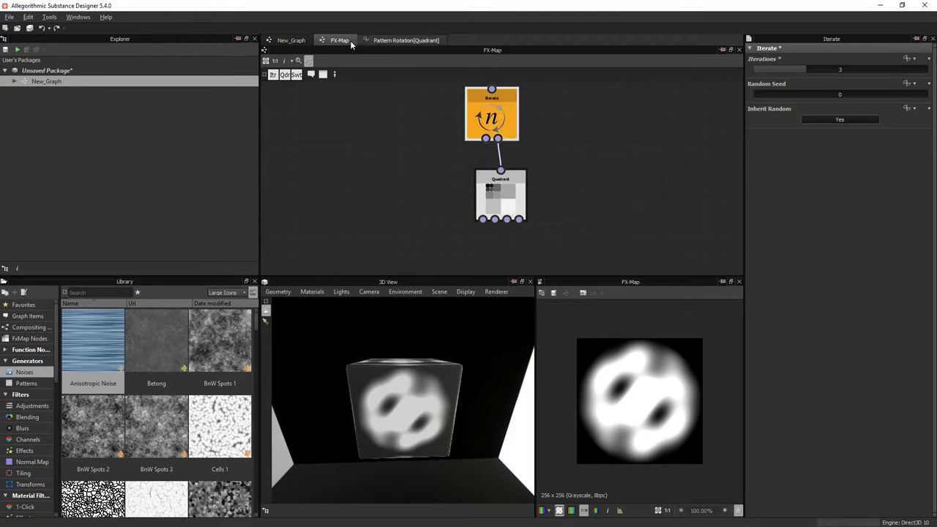
- Review the FX-Map and Pattern Rotation graphs, then return to New_Graph
{"action": "left_click", "coordinate": [290, 41]}
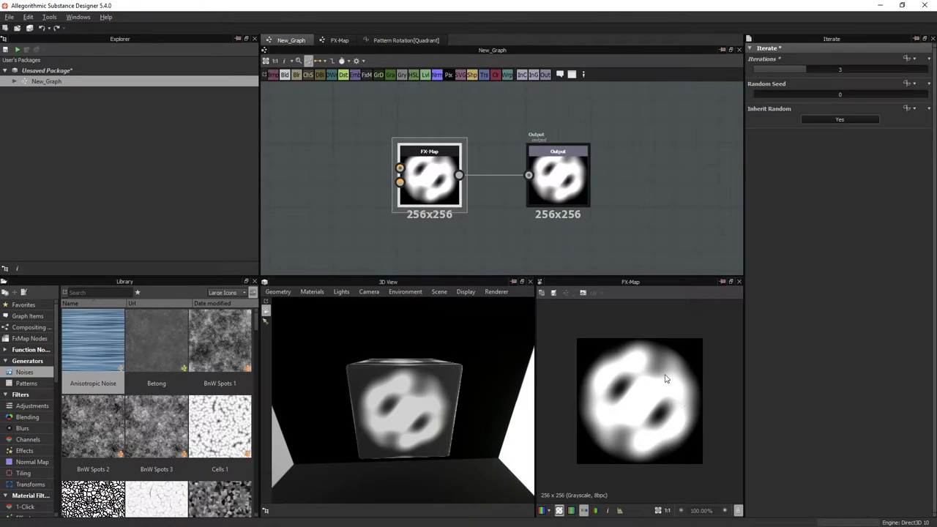
{"action": "left_click", "coordinate": [339, 40]}
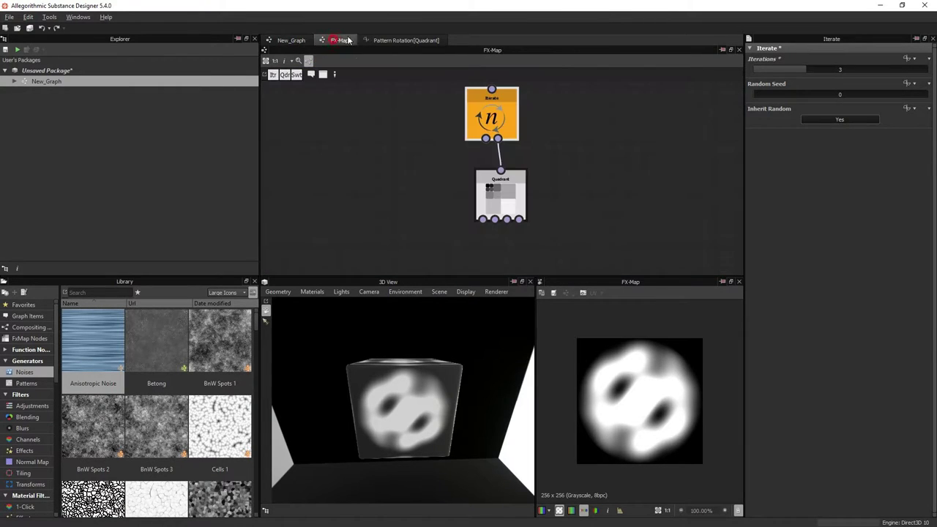
{"action": "left_click", "coordinate": [392, 38]}
{"action": "left_click", "coordinate": [300, 39]}
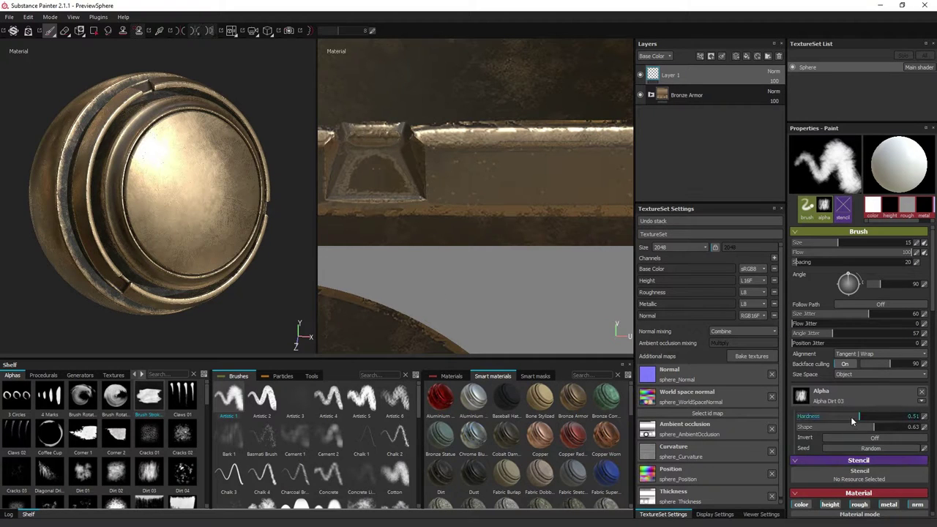
- Lower the Painter brush alpha's hardness and minimize Painter
{"action": "mouse_move", "coordinate": [852, 421]}
{"action": "left_mouse_down"}
{"action": "mouse_move", "coordinate": [827, 416]}
{"action": "mouse_move", "coordinate": [864, 415]}
{"action": "mouse_move", "coordinate": [842, 419]}
{"action": "left_mouse_up"}
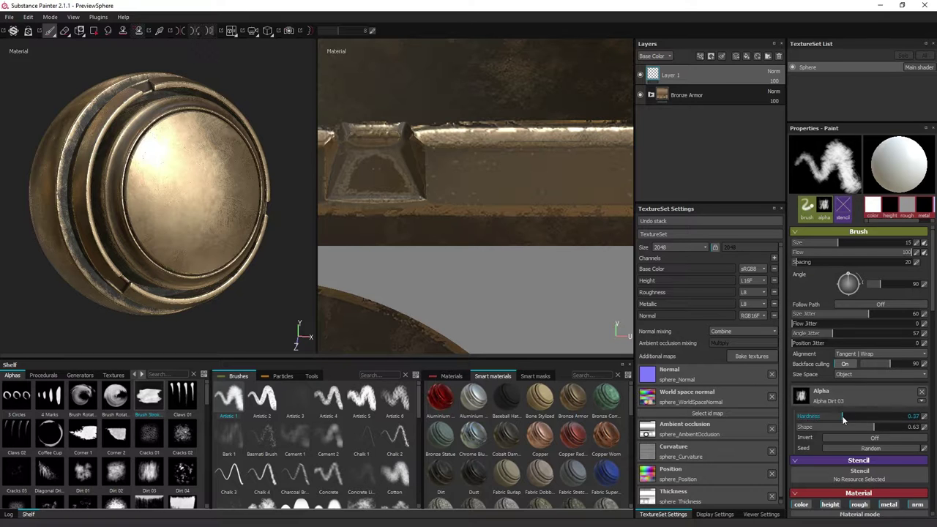
{"action": "left_click", "coordinate": [880, 5]}
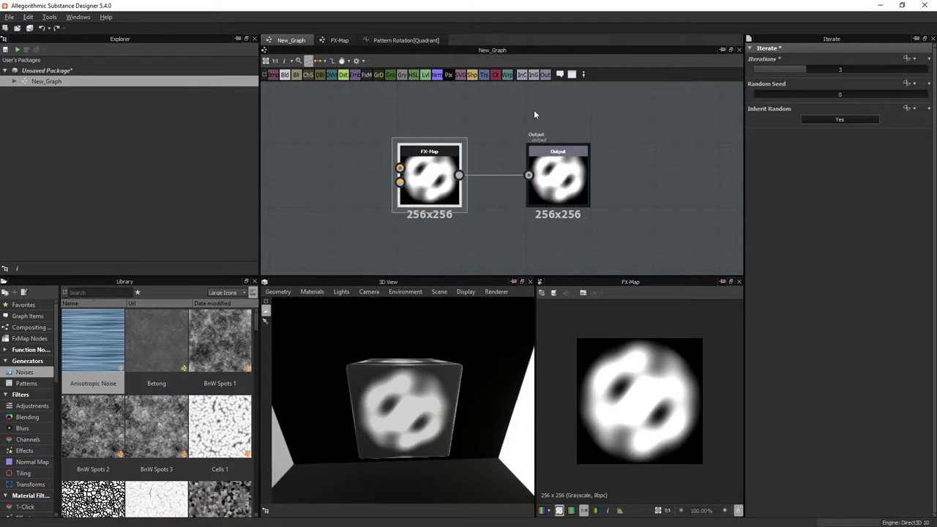
- Add a new float input parameter to New_Graph
{"action": "left_click", "coordinate": [530, 109]}
{"action": "left_click", "coordinate": [752, 205]}
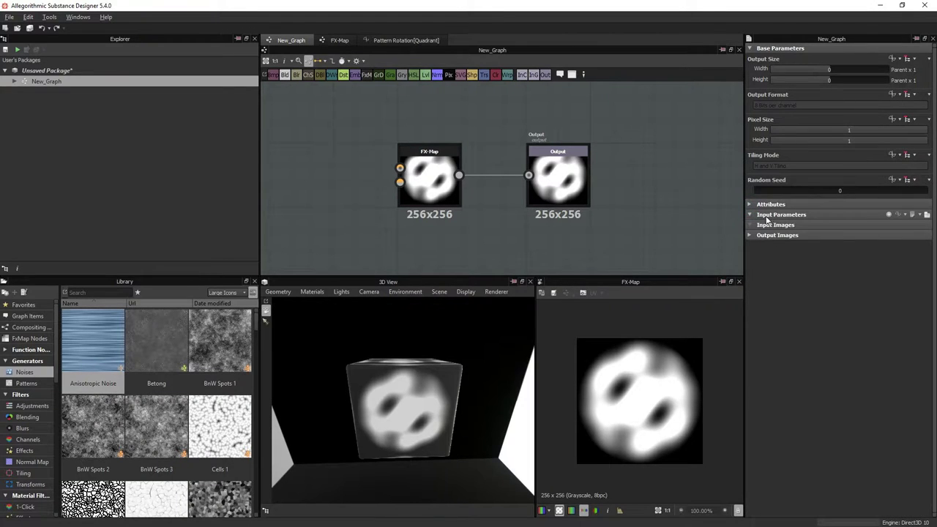
{"action": "left_click", "coordinate": [889, 215]}
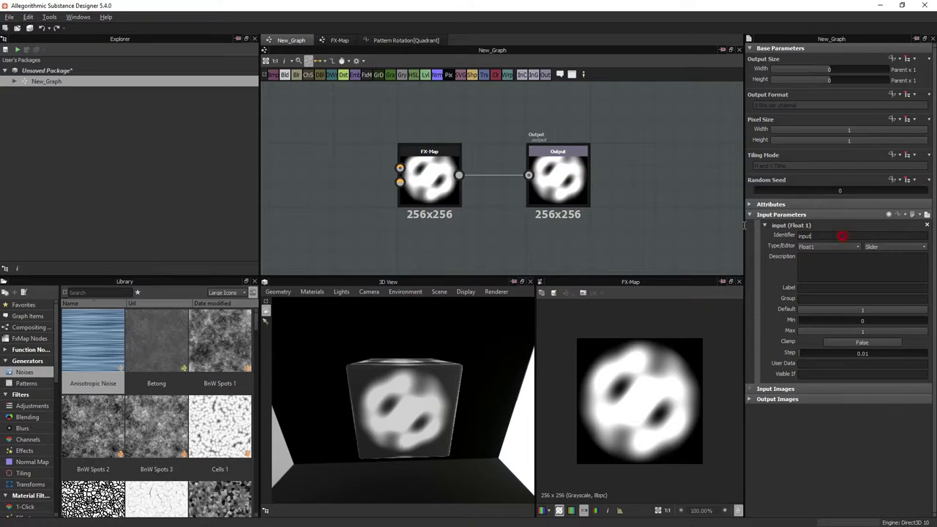
- Expose the Iterate node's Iterations as a graph input and return to New_Graph
{"action": "left_click", "coordinate": [338, 40]}
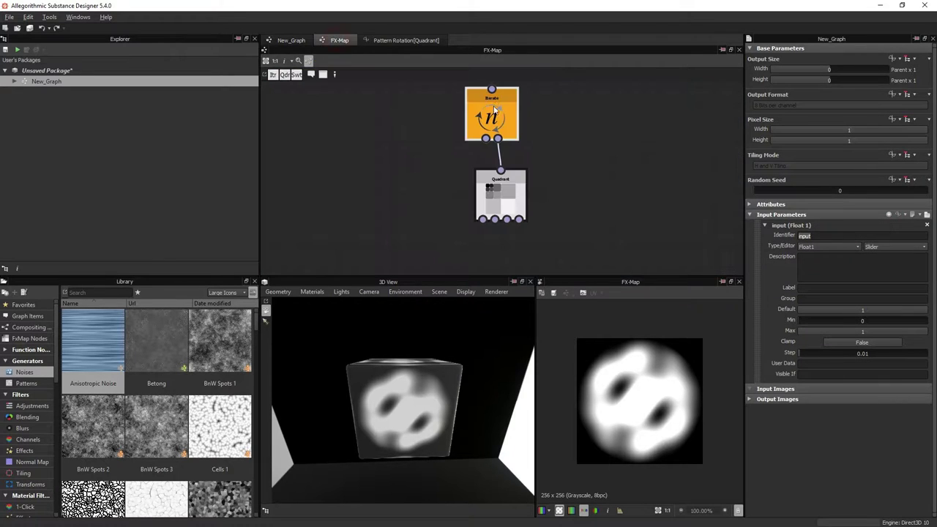
{"action": "left_click", "coordinate": [495, 111]}
{"action": "left_click", "coordinate": [909, 59]}
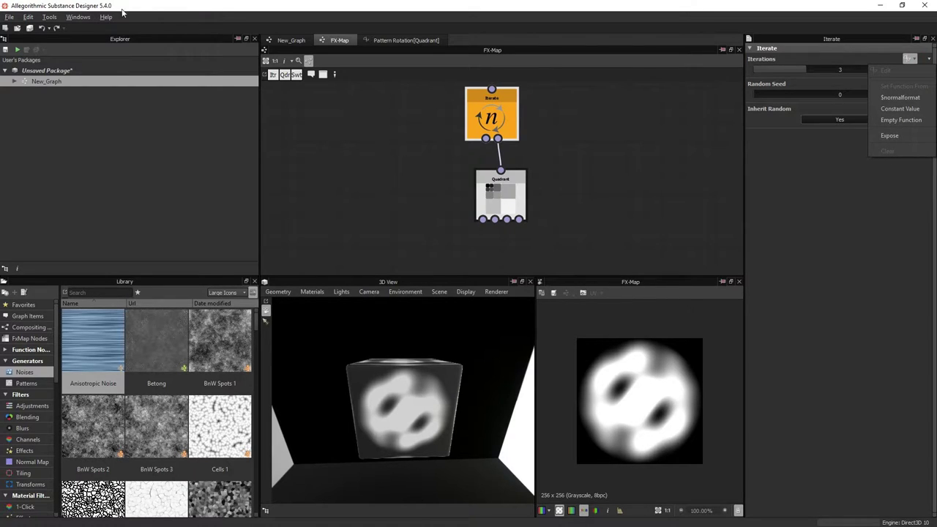
{"action": "left_click", "coordinate": [897, 137]}
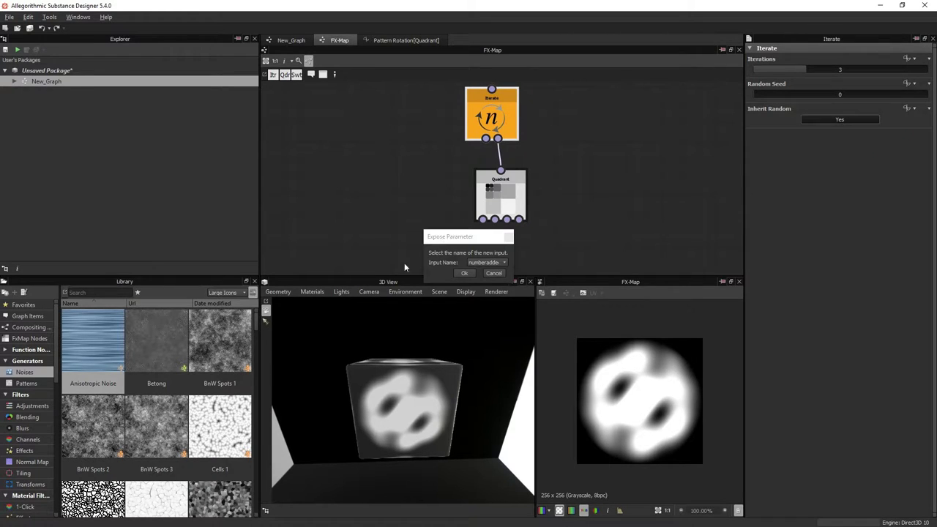
{"action": "left_click", "coordinate": [464, 274]}
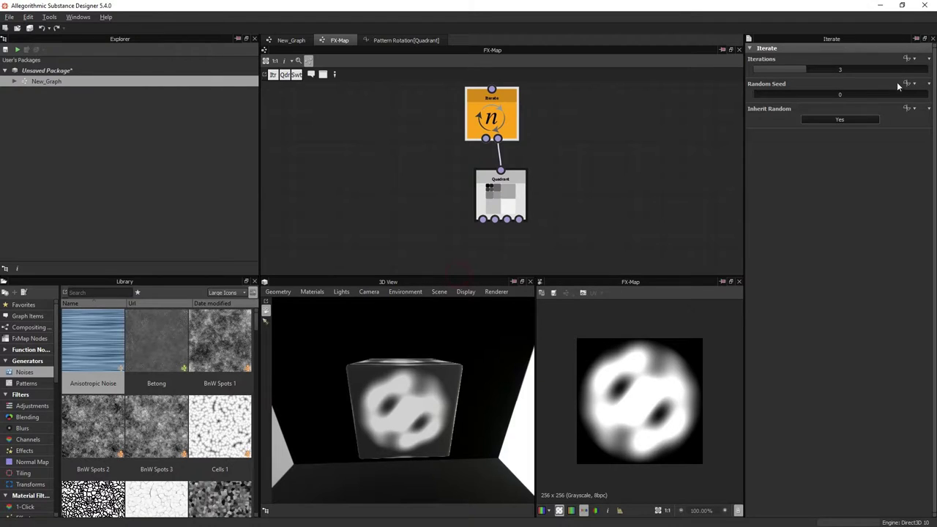
{"action": "left_click", "coordinate": [908, 58]}
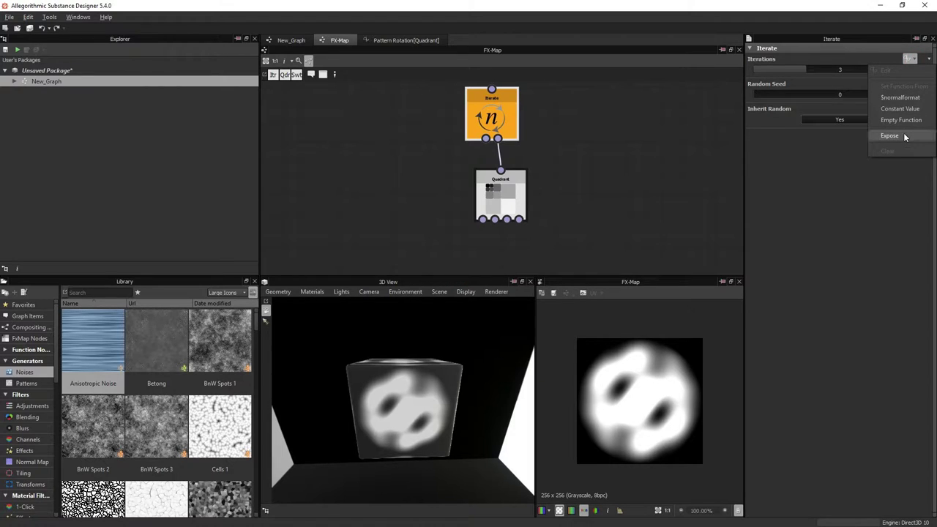
{"action": "left_click", "coordinate": [295, 40]}
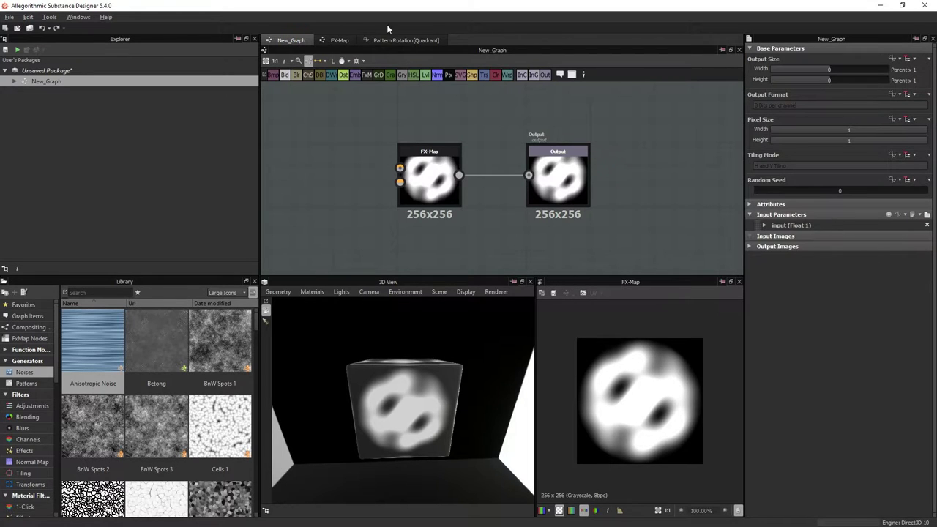
- Replace the Iterate node's Iterations with an empty function and open its Iterations graph
{"action": "left_click", "coordinate": [339, 40]}
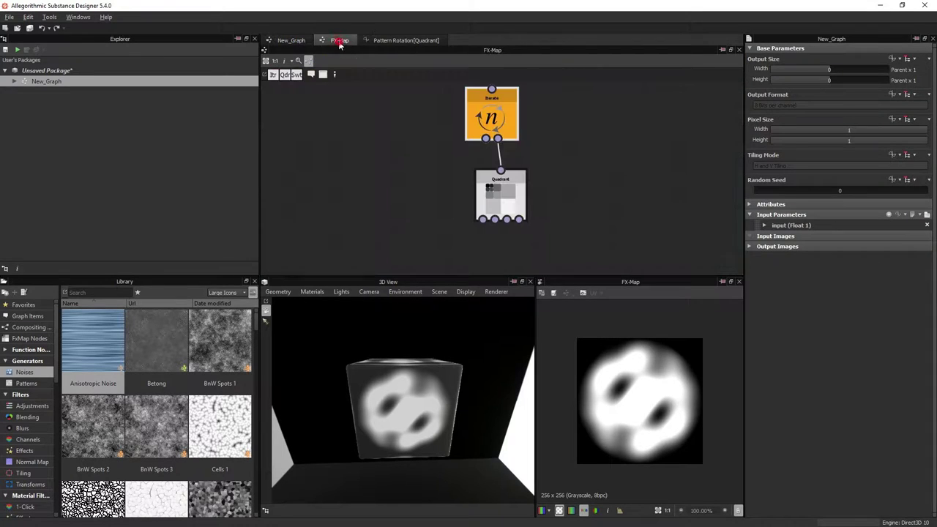
{"action": "left_click", "coordinate": [405, 43]}
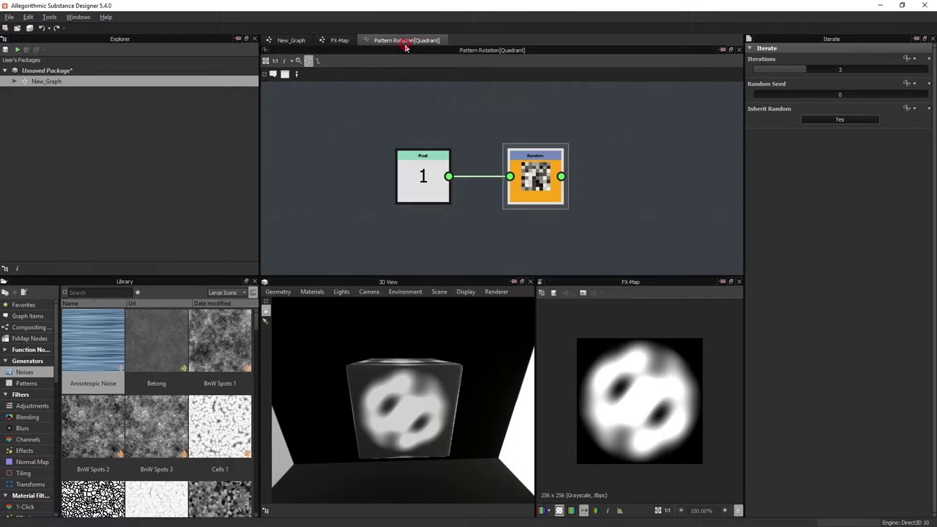
{"action": "left_click", "coordinate": [339, 40]}
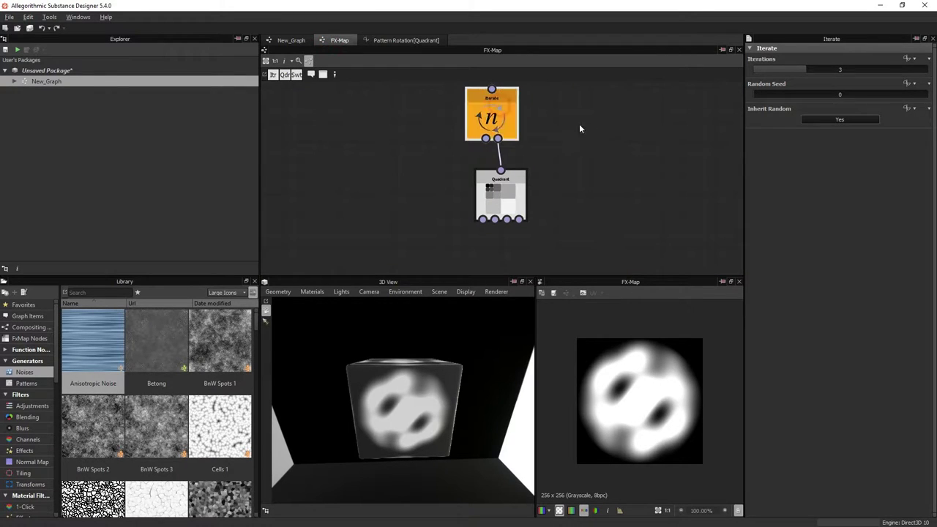
{"action": "left_click", "coordinate": [915, 60]}
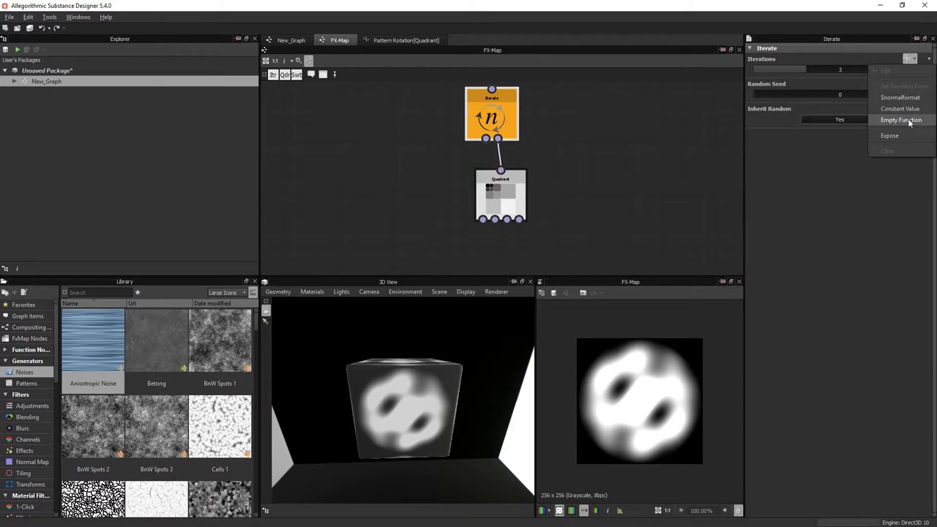
{"action": "left_click", "coordinate": [902, 120]}
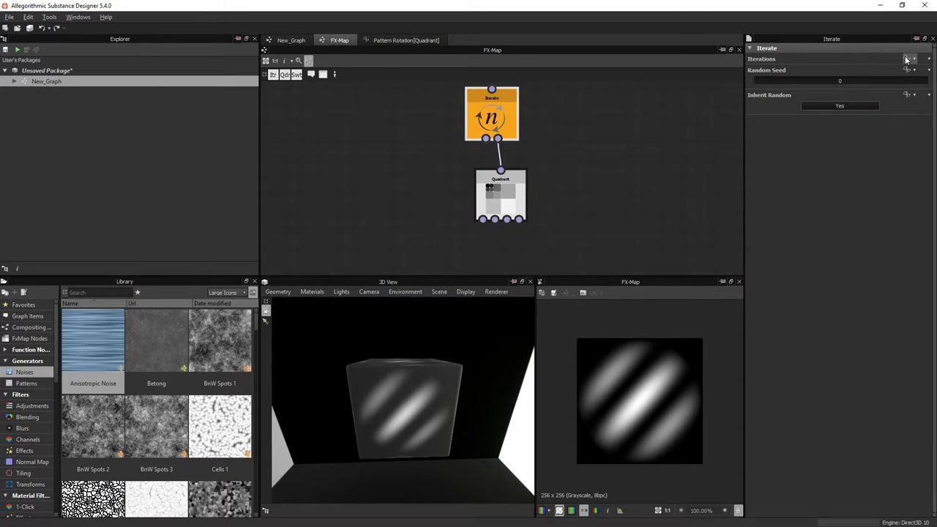
{"action": "left_click", "coordinate": [906, 59]}
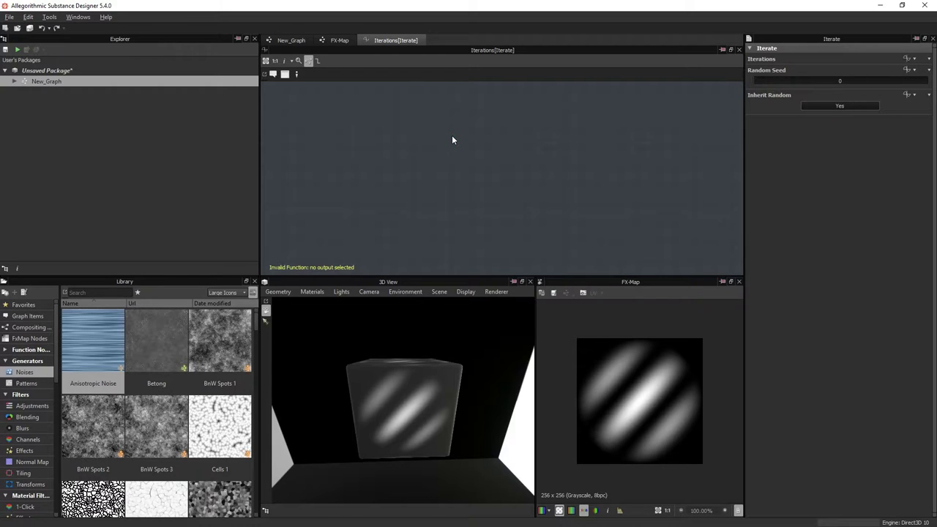
{"action": "left_click", "coordinate": [419, 130]}
- Change the graph's input (Float 1) parameter type to Integer1
{"action": "left_click", "coordinate": [290, 39]}
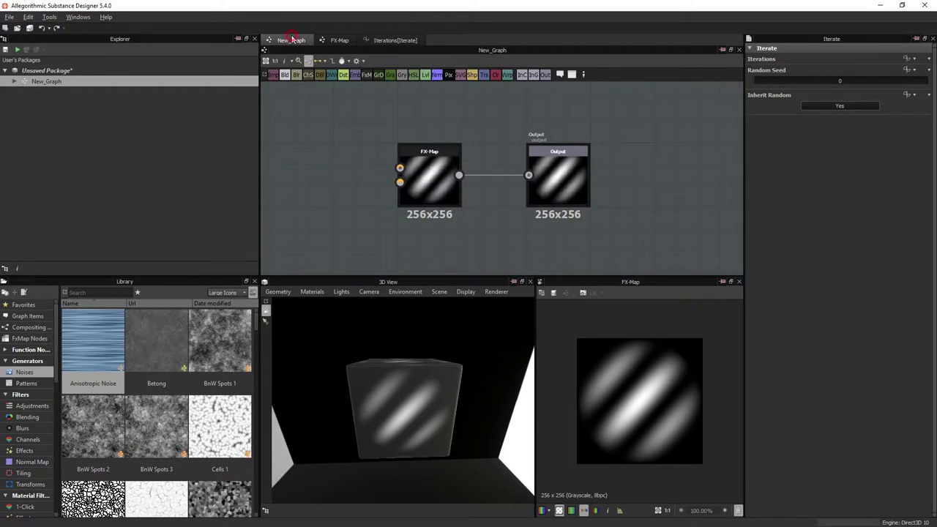
{"action": "left_click", "coordinate": [504, 121]}
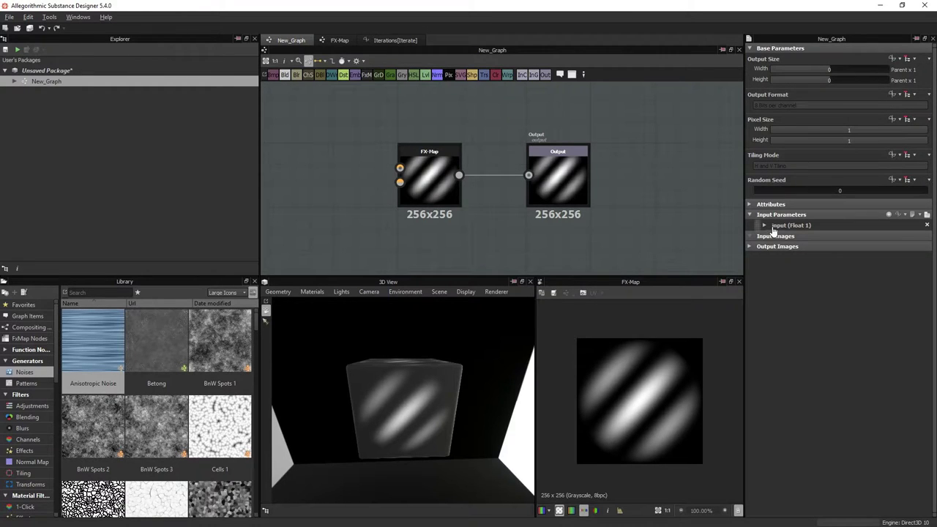
{"action": "left_click", "coordinate": [765, 225]}
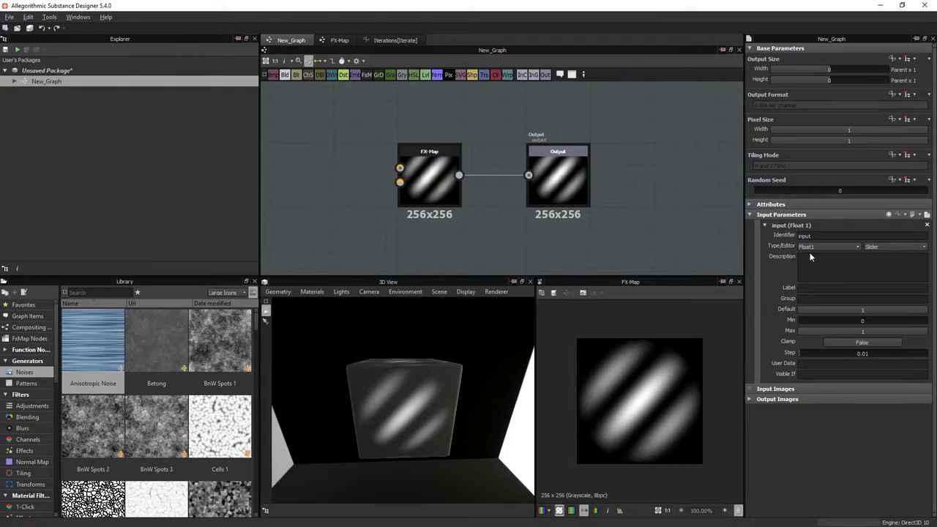
{"action": "left_click", "coordinate": [844, 246]}
{"action": "left_click", "coordinate": [828, 260]}
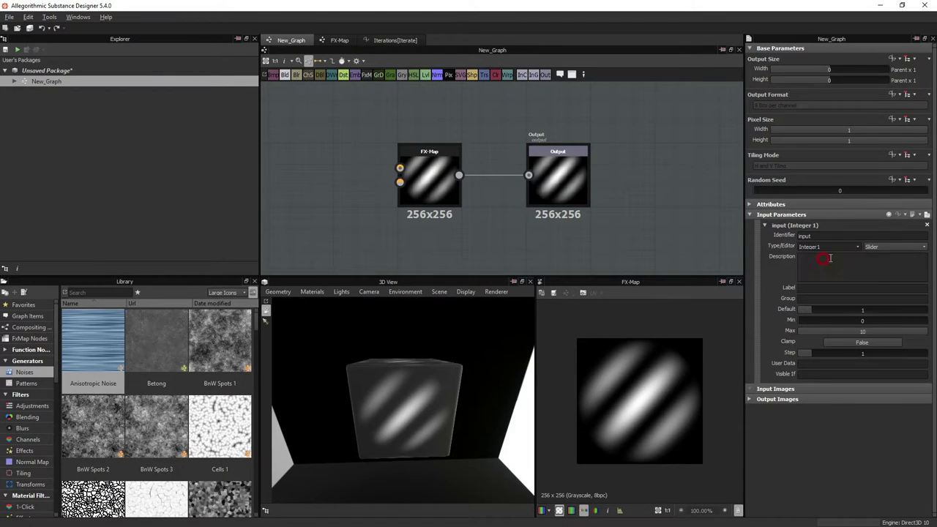
- Rename the integer input's identifier to iSetIterationAmount and open the Iterations function graph
{"action": "double_click", "coordinate": [821, 235]}
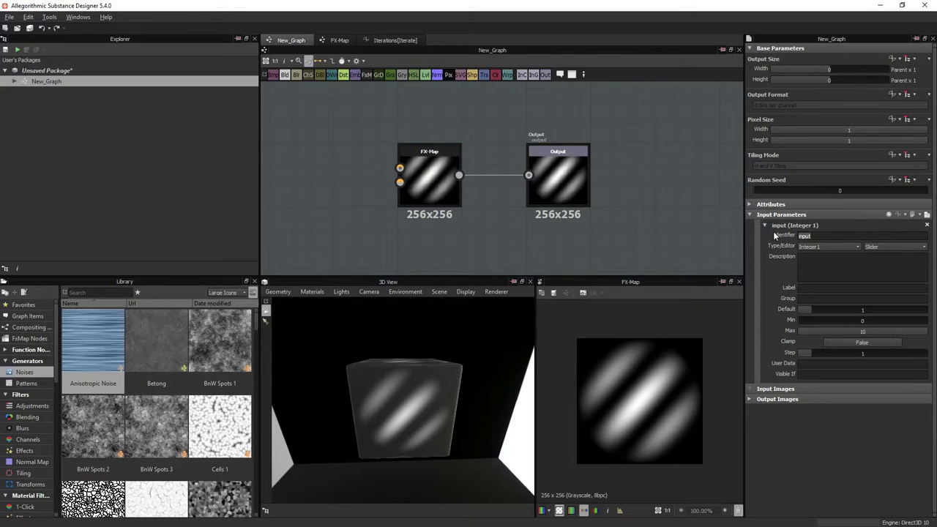
{"action": "key", "text": "BackSpace"}
{"action": "type", "text": "iSetIterationAmount"}
{"action": "left_click", "coordinate": [816, 276]}
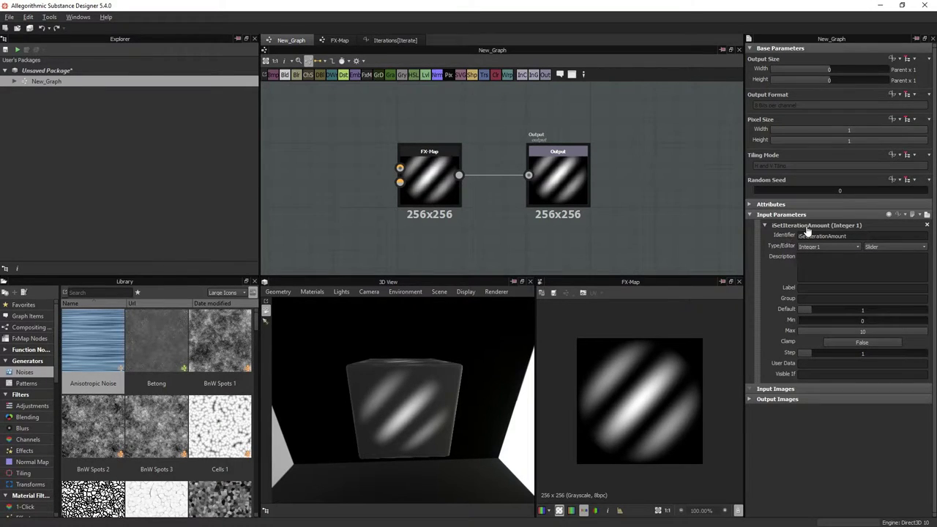
{"action": "left_click", "coordinate": [822, 234]}
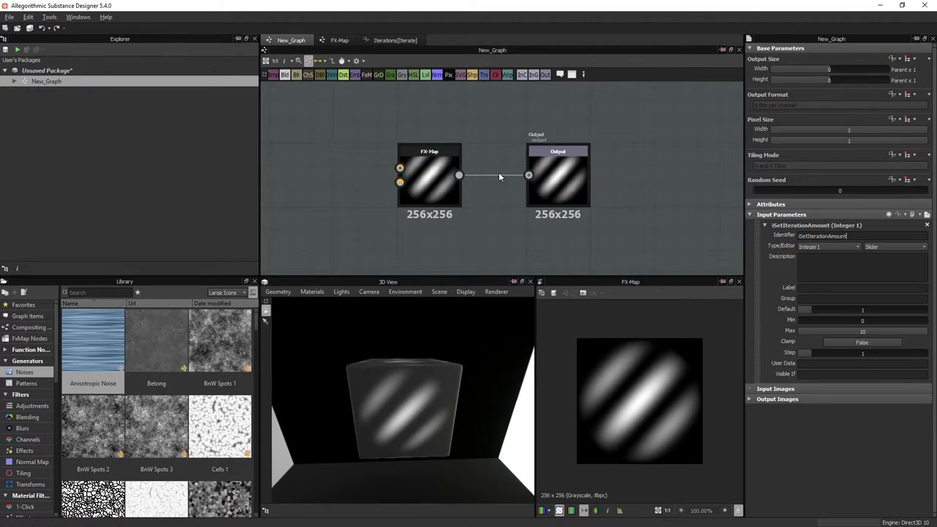
{"action": "left_click", "coordinate": [370, 41]}
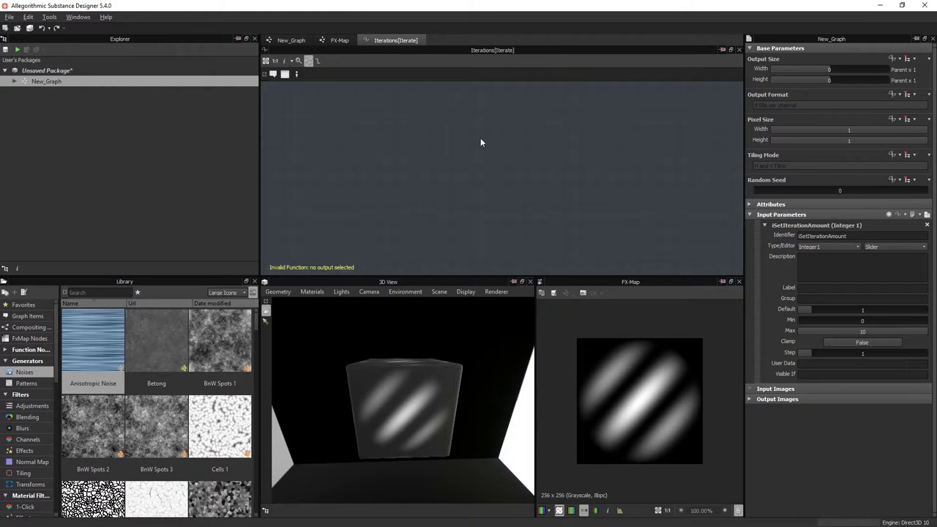
- Add a Get Integer node to the Iterations function that reads GetIterationAmount
{"action": "key", "text": "space"}
{"action": "type", "text": "get int"}
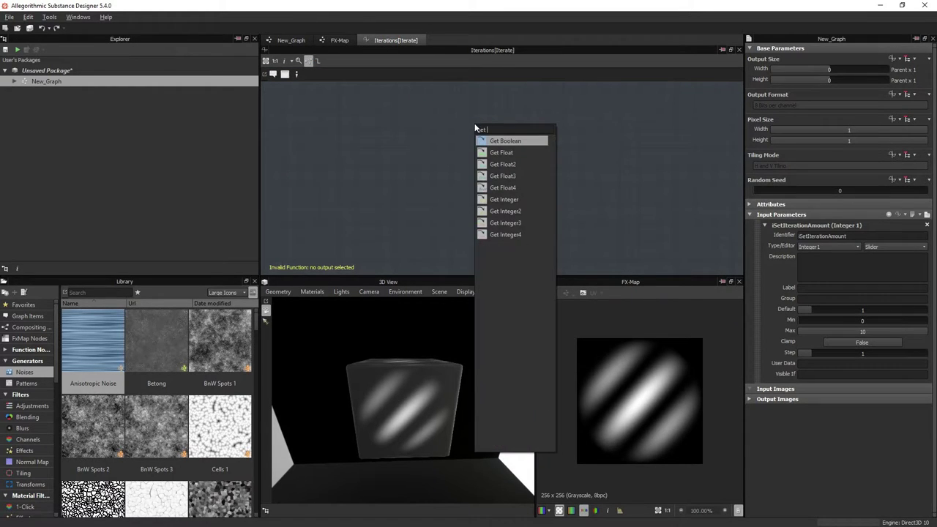
{"action": "key", "text": "Return"}
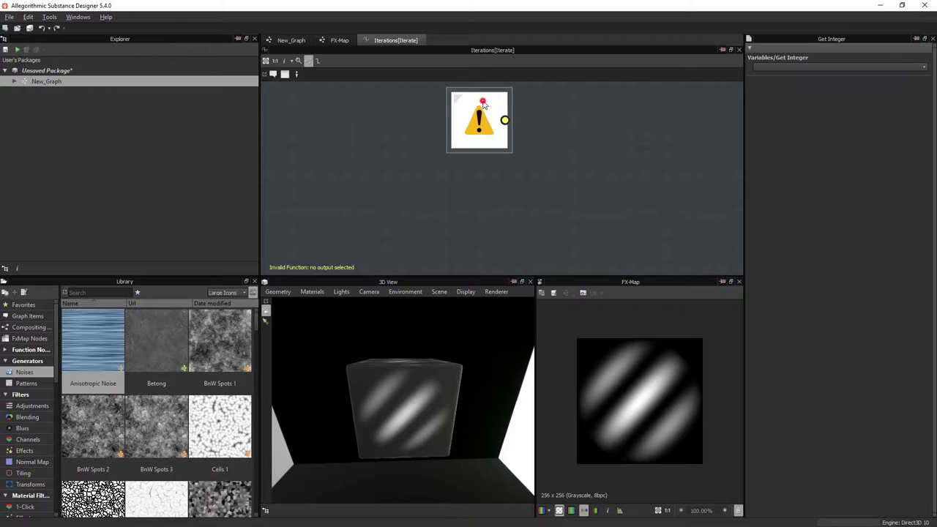
{"action": "left_click_drag", "start_coordinate": [476, 121], "coordinate": [422, 186]}
{"action": "left_click", "coordinate": [924, 67]}
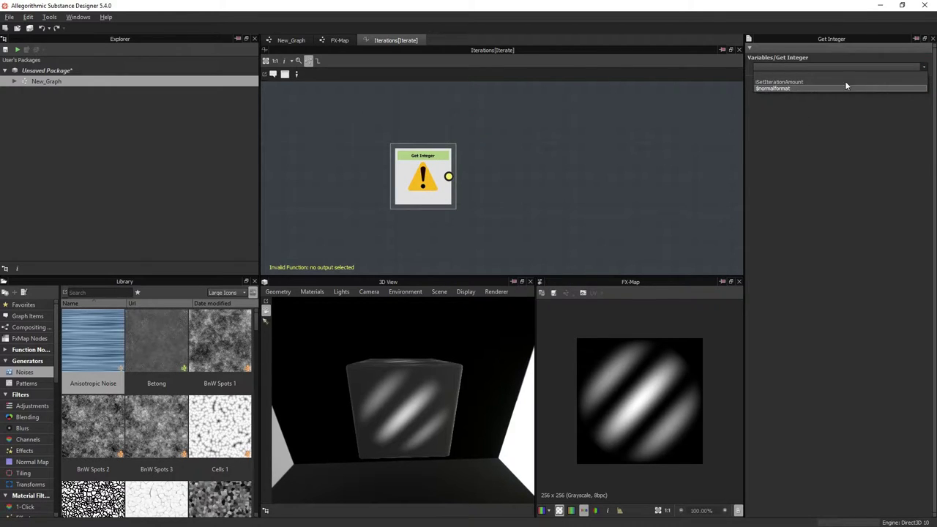
{"action": "left_click", "coordinate": [778, 82]}
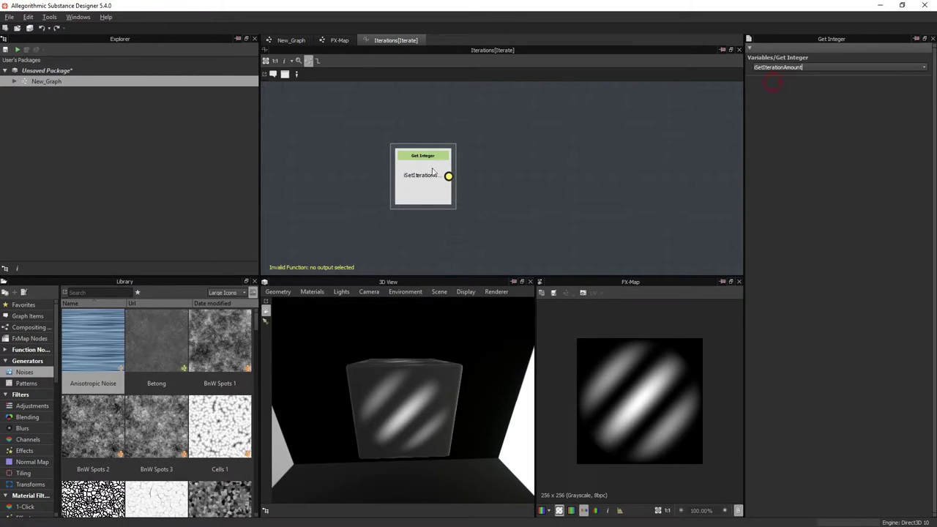
- Check the iSetIterationAmount parameter, then make the Get Integer node the function output
{"action": "left_click", "coordinate": [291, 40]}
{"action": "left_click", "coordinate": [450, 115]}
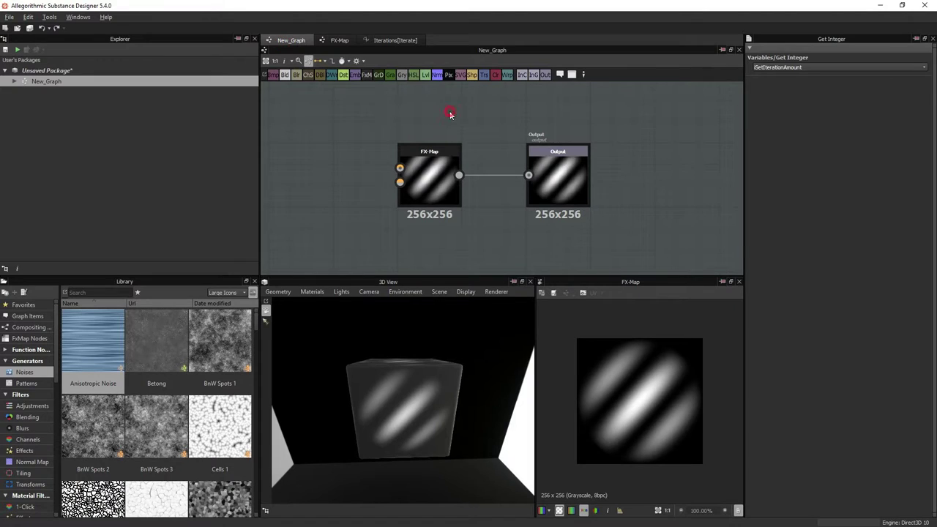
{"action": "left_click", "coordinate": [760, 225]}
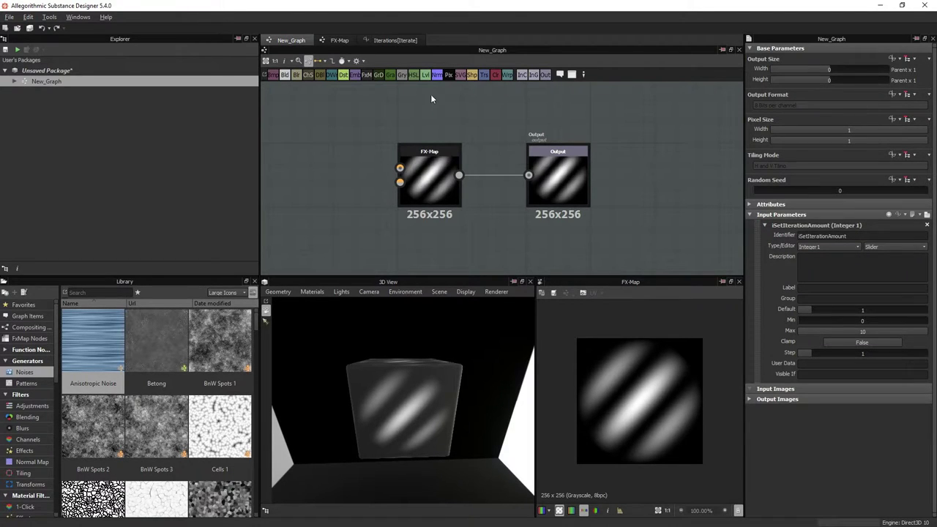
{"action": "left_click", "coordinate": [394, 40]}
{"action": "right_click", "coordinate": [418, 170]}
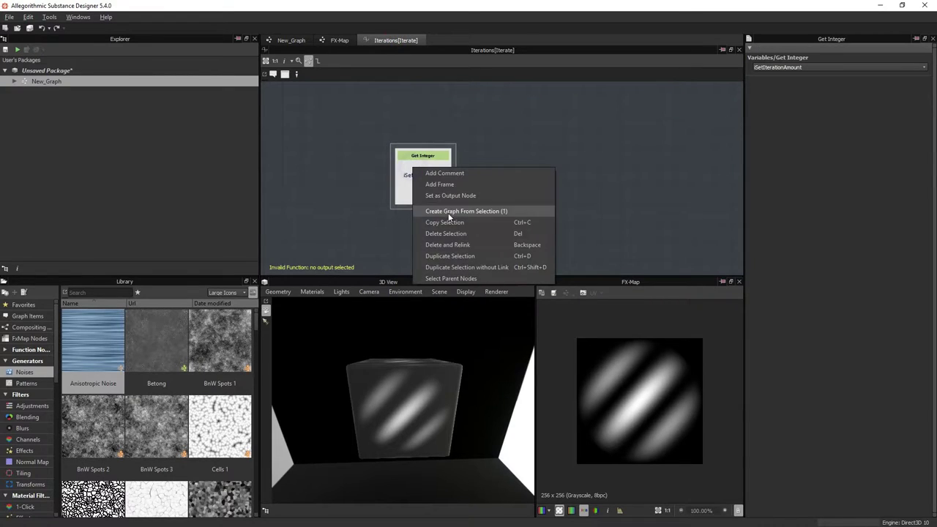
{"action": "left_click", "coordinate": [425, 197]}
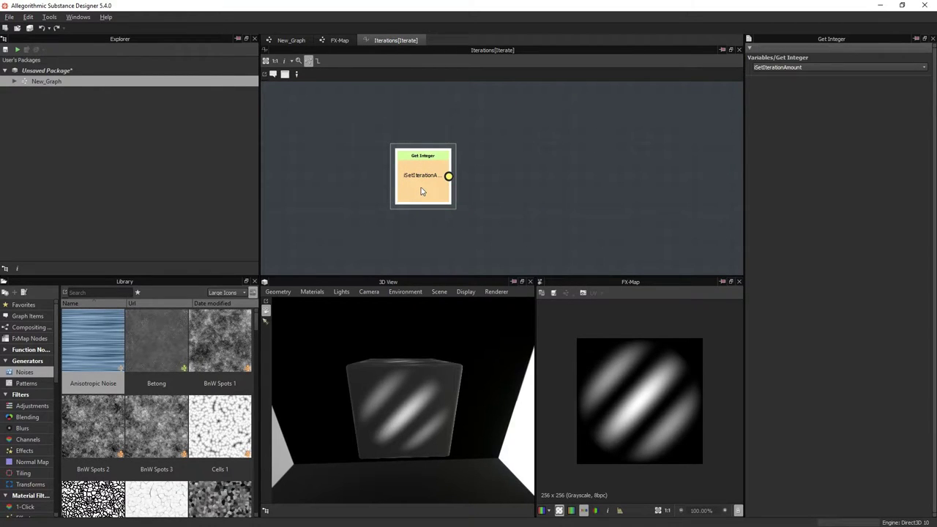
- Recheck the parameter, nudge the Get Integer node right, and return to the FX-Map graph
{"action": "left_click", "coordinate": [291, 41]}
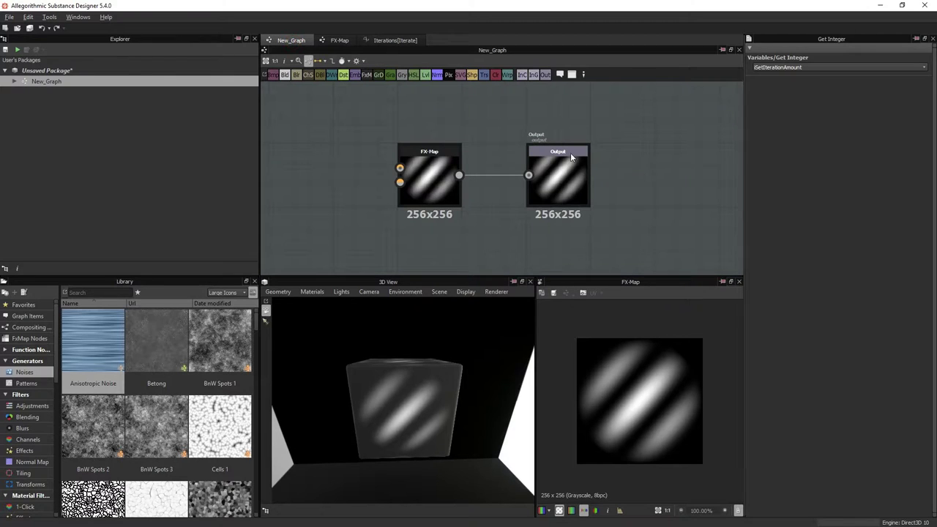
{"action": "left_click", "coordinate": [530, 120]}
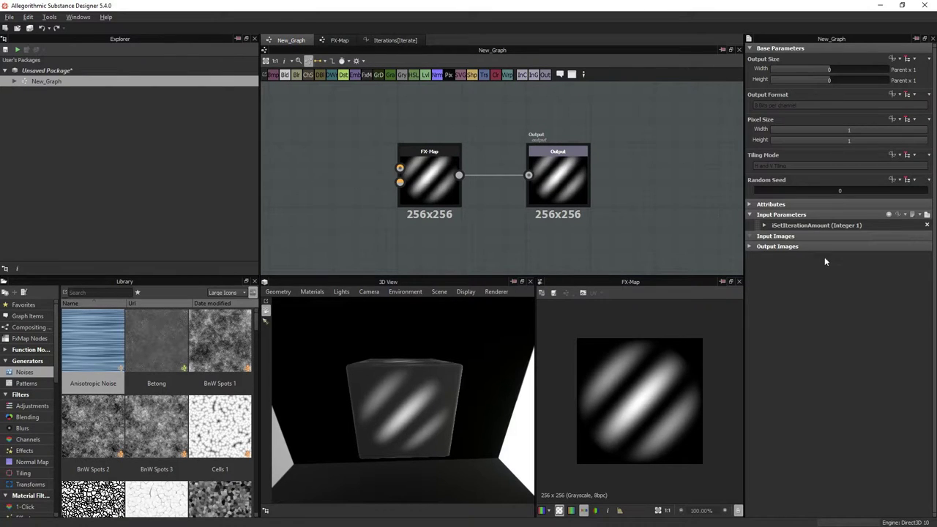
{"action": "left_click", "coordinate": [764, 226]}
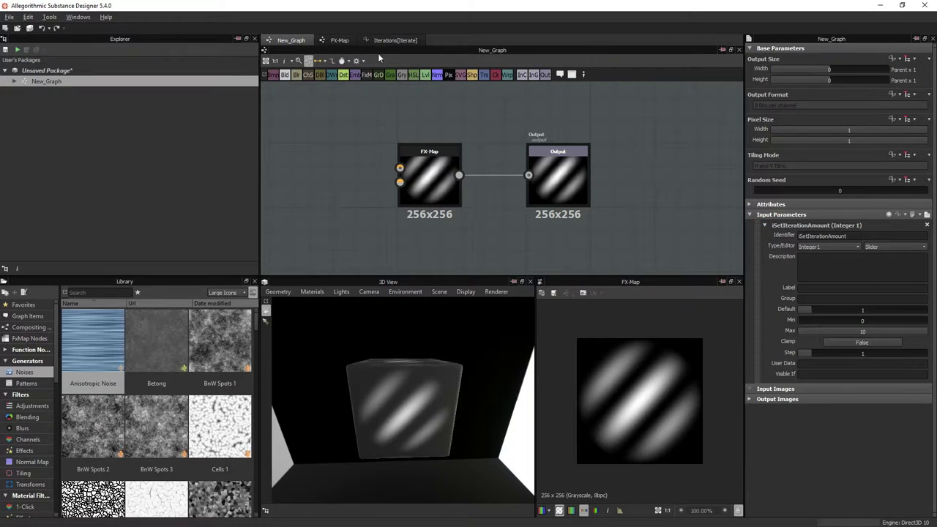
{"action": "left_click", "coordinate": [392, 40]}
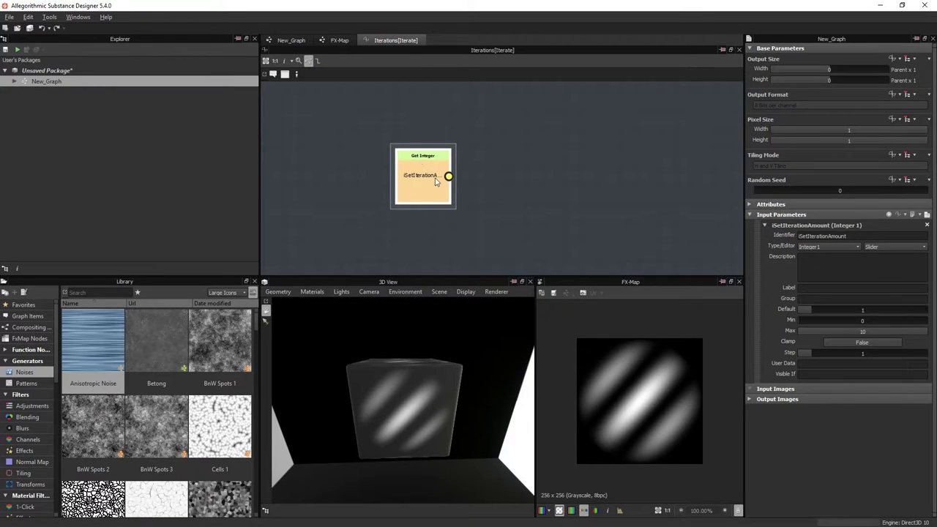
{"action": "left_click_drag", "start_coordinate": [442, 190], "coordinate": [478, 190]}
{"action": "right_click", "coordinate": [461, 171]}
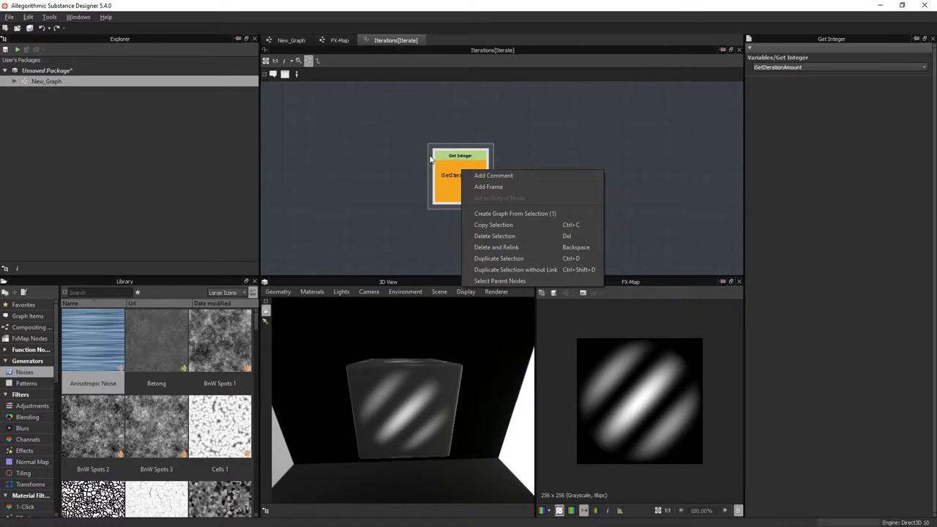
{"action": "left_click", "coordinate": [401, 155]}
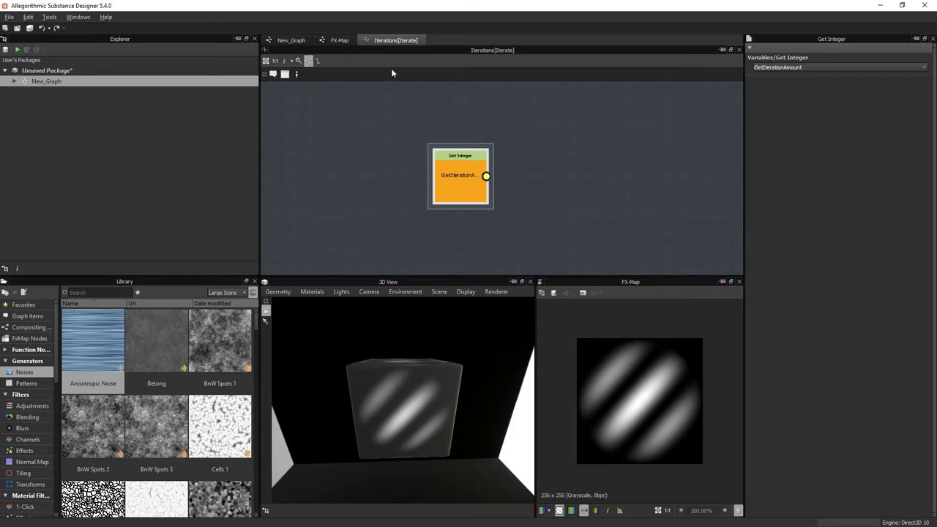
{"action": "left_click", "coordinate": [339, 40]}
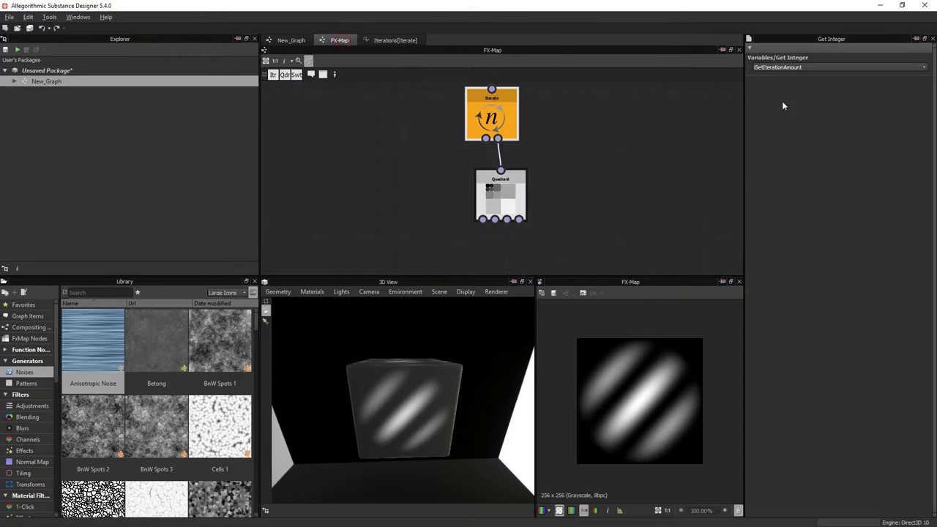
- Inspect the Iterate node and the iSetIterationAmount parameter settings
{"action": "left_click", "coordinate": [470, 90]}
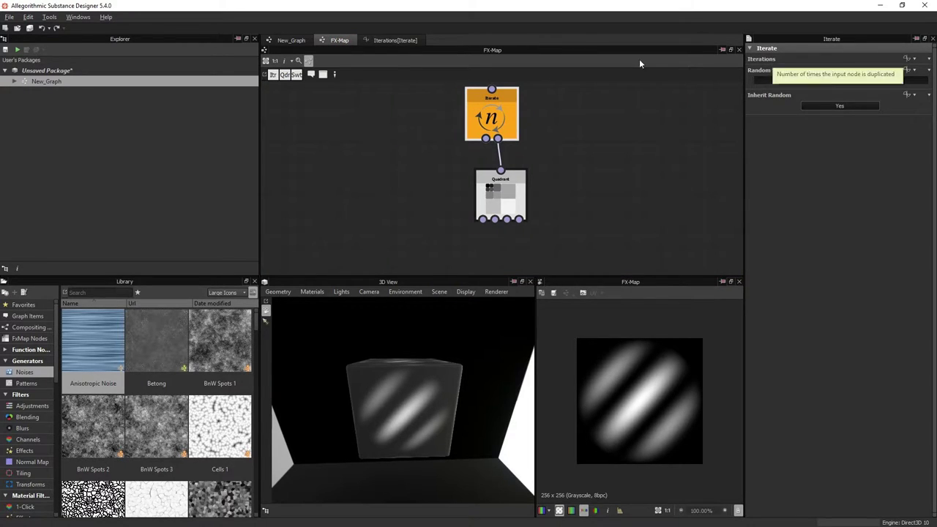
{"action": "left_click", "coordinate": [291, 40]}
{"action": "left_click", "coordinate": [489, 100]}
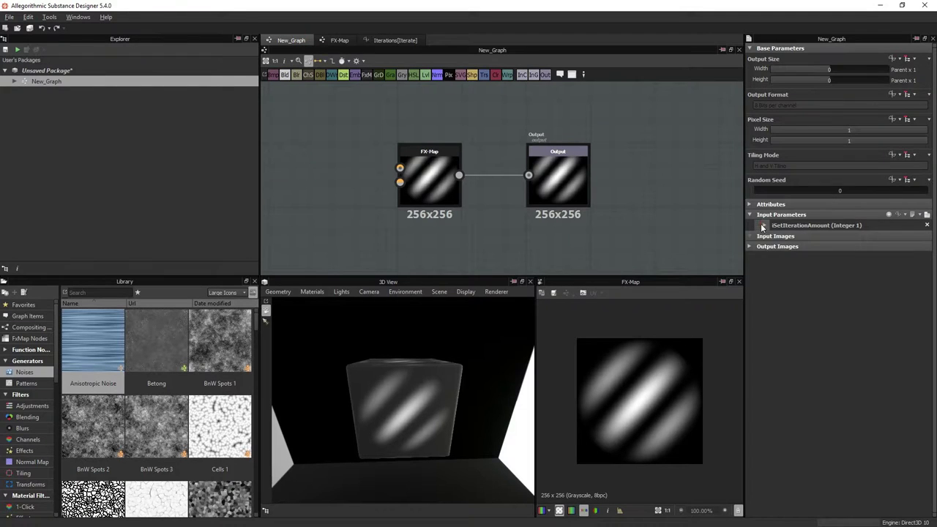
{"action": "left_click", "coordinate": [765, 224]}
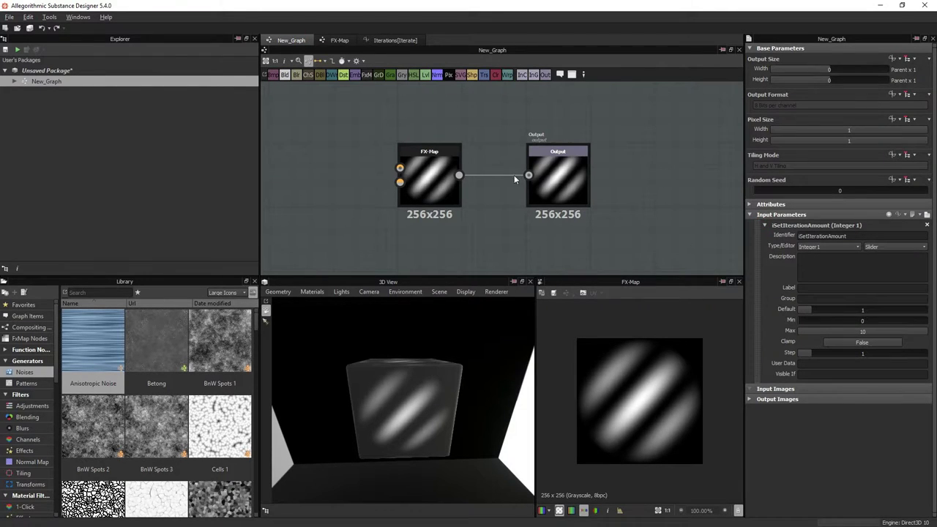
{"action": "left_click", "coordinate": [399, 41]}
{"action": "left_click", "coordinate": [339, 40]}
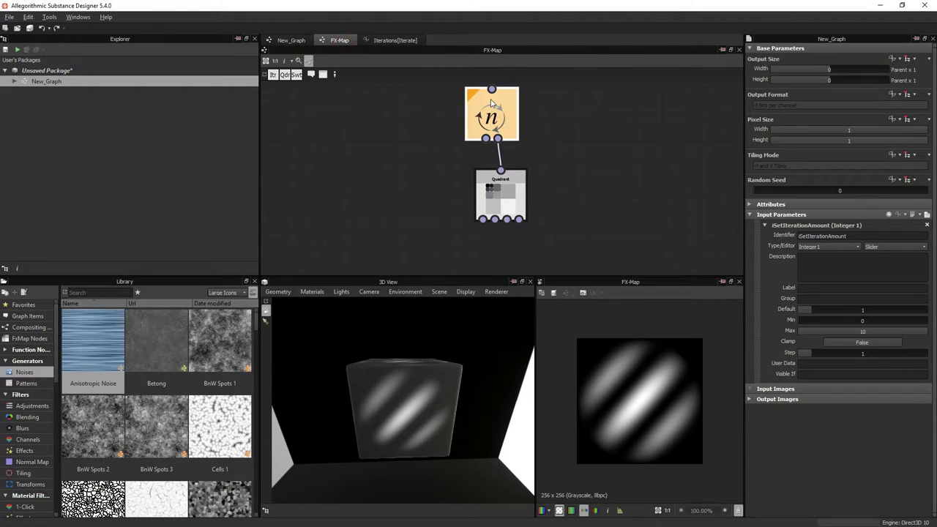
- Drag the iSetIterationAmount default from 1 to 3
{"action": "left_click", "coordinate": [492, 103]}
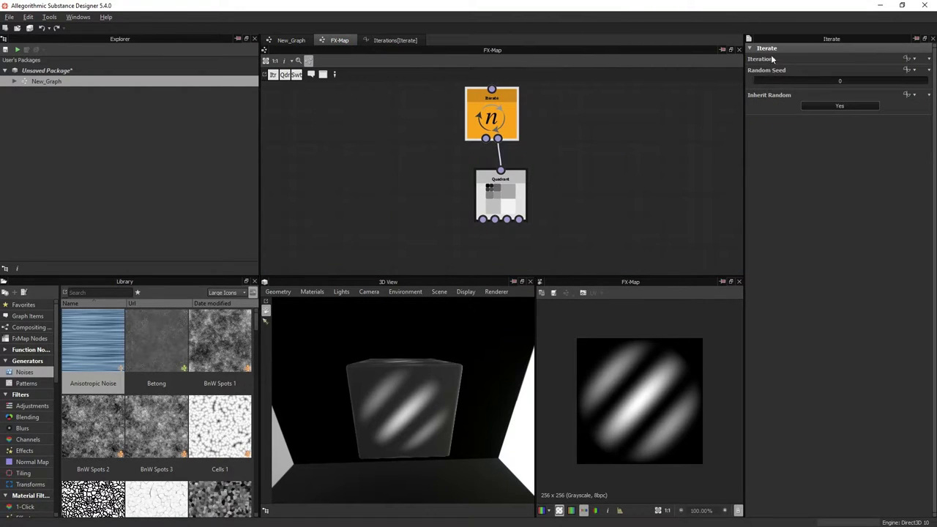
{"action": "left_click", "coordinate": [291, 40]}
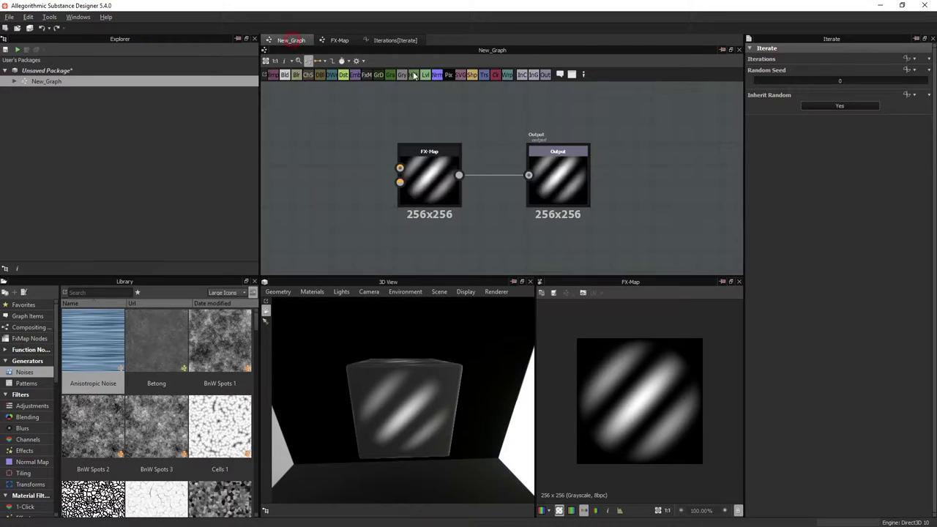
{"action": "left_click", "coordinate": [765, 225]}
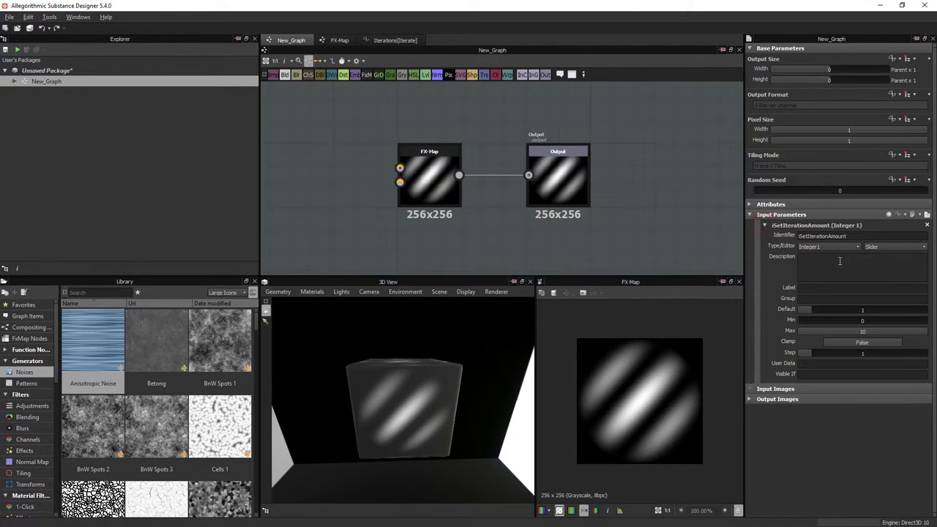
{"action": "left_click_drag", "start_coordinate": [814, 312], "coordinate": [841, 308]}
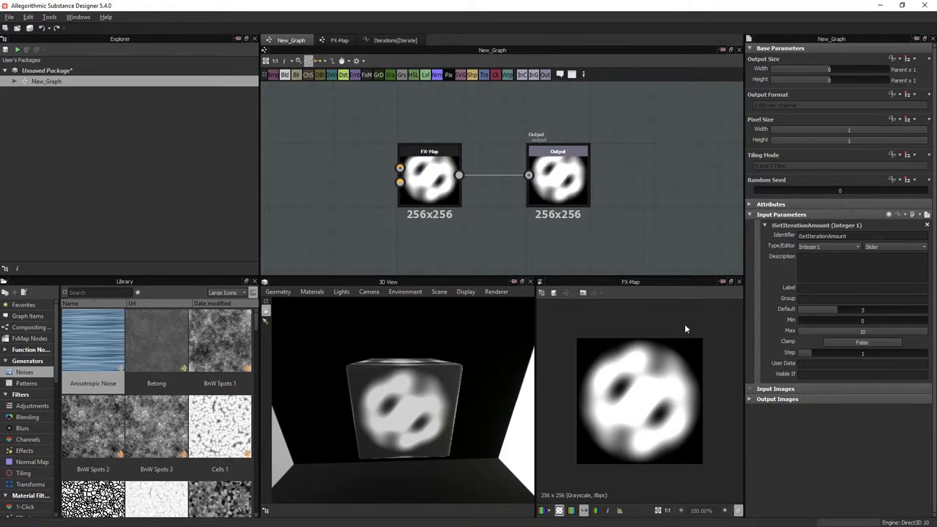
- Check the Iterate node's smeared result and reopen the iteration parameter settings
{"action": "left_click", "coordinate": [338, 40]}
{"action": "left_click", "coordinate": [489, 109]}
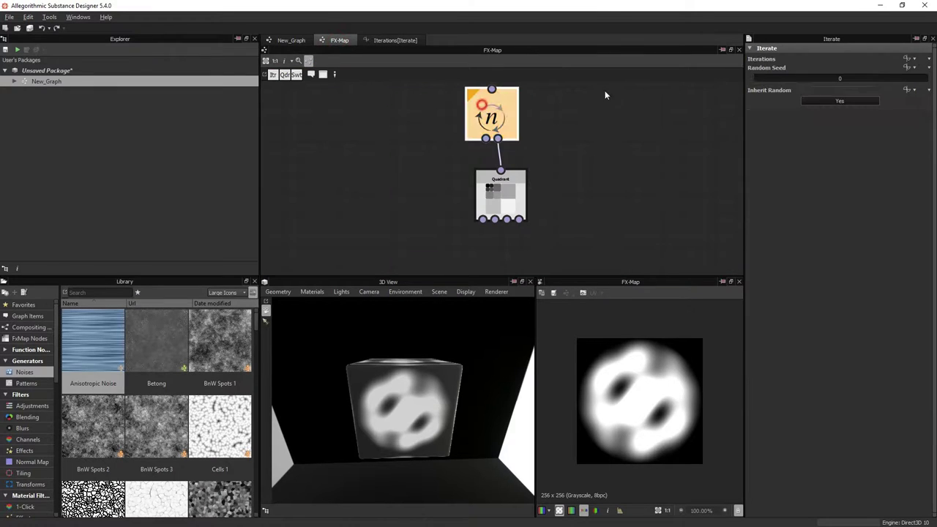
{"action": "left_click", "coordinate": [289, 41]}
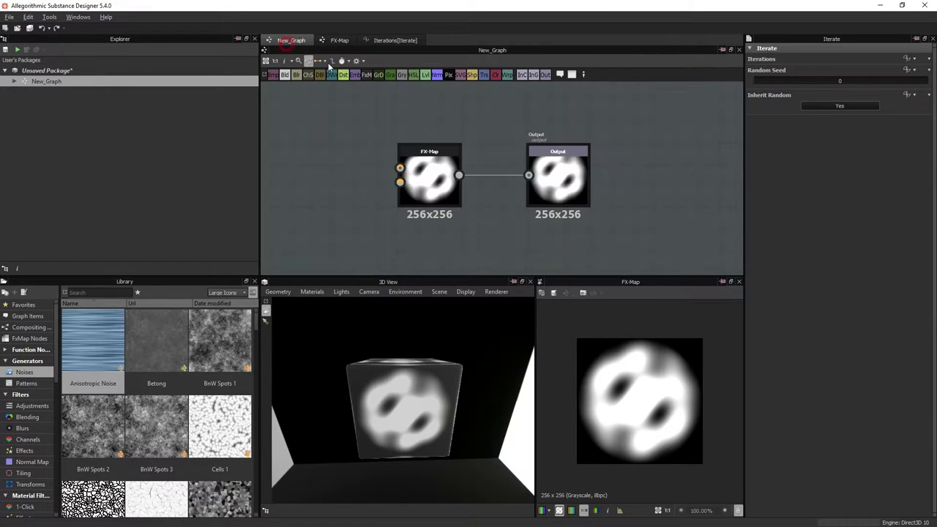
{"action": "left_click", "coordinate": [511, 217]}
{"action": "left_click", "coordinate": [768, 225]}
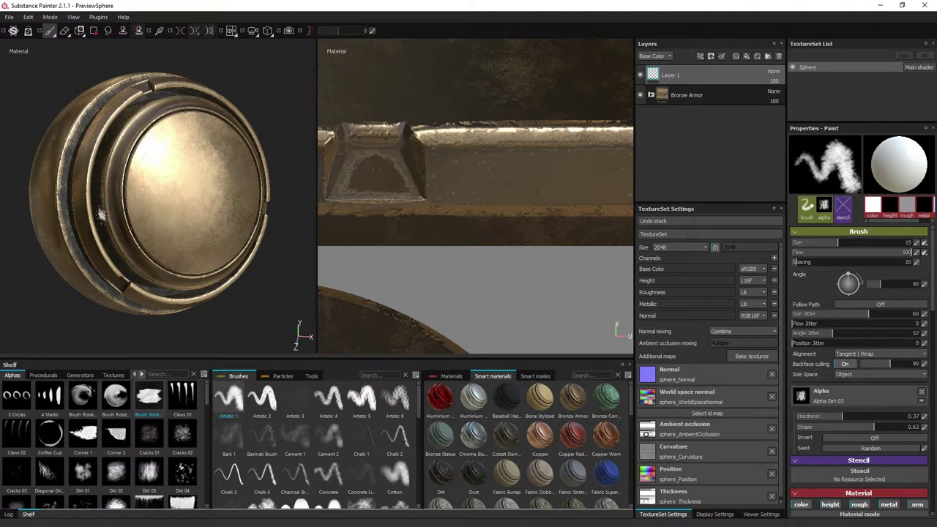
- Brush a white test stroke across the PreviewSphere
{"action": "mouse_move", "coordinate": [161, 192]}
{"action": "left_mouse_down"}
{"action": "mouse_move", "coordinate": [193, 146]}
{"action": "mouse_move", "coordinate": [199, 165]}
{"action": "left_mouse_up"}
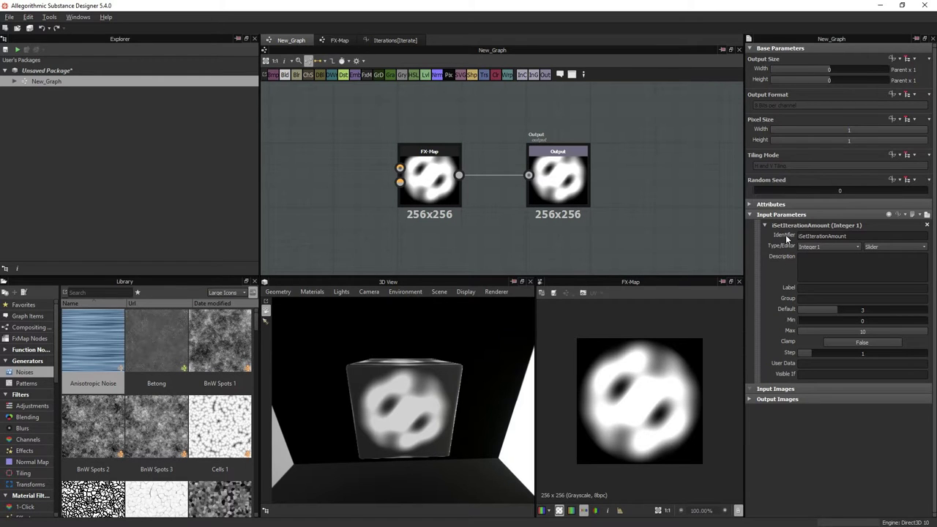
{"action": "left_click", "coordinate": [395, 40]}
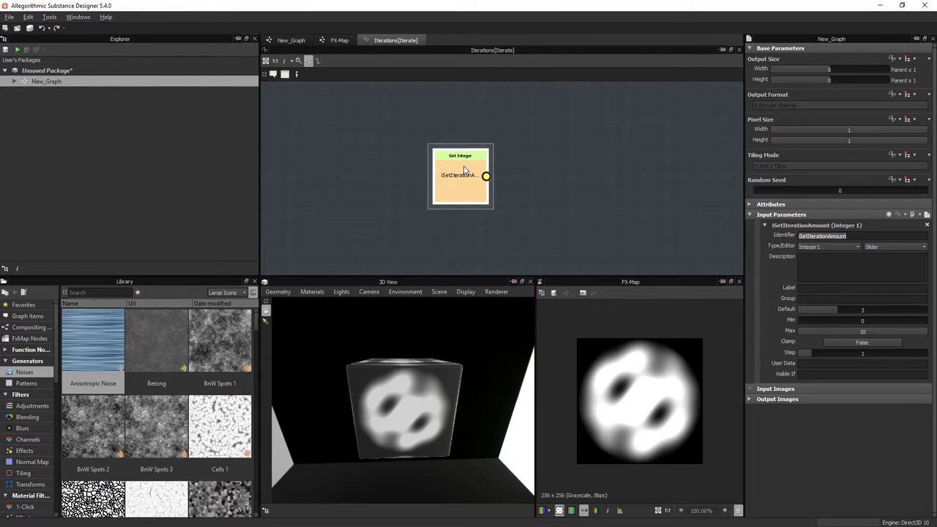
{"action": "left_click", "coordinate": [291, 40]}
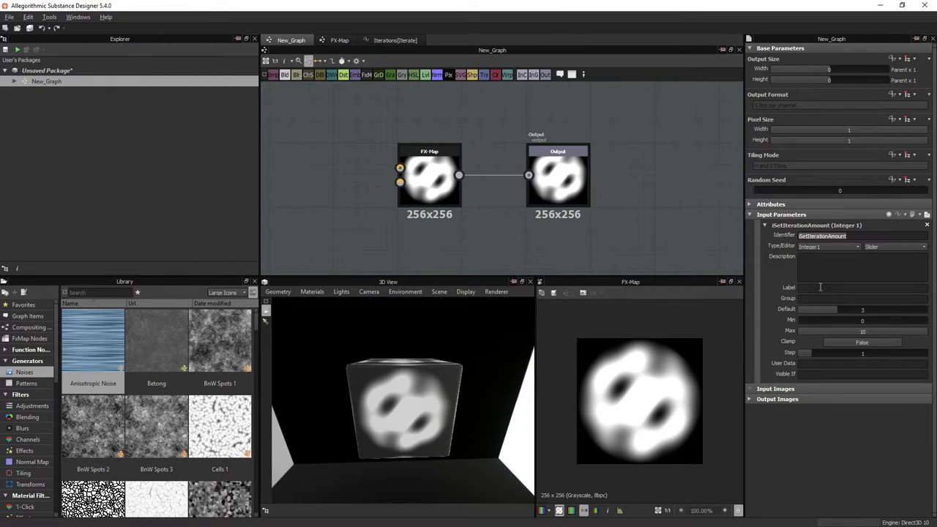
{"action": "left_click", "coordinate": [824, 260]}
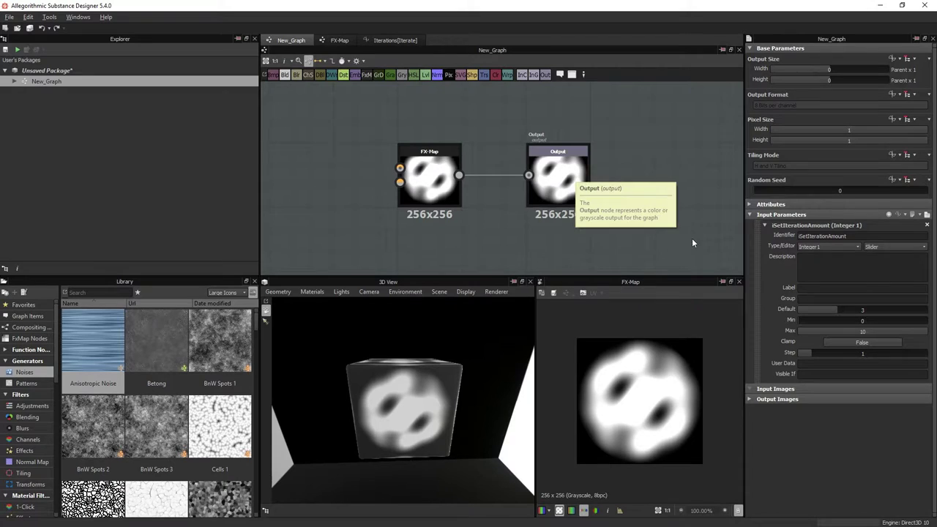
{"action": "left_click", "coordinate": [814, 260]}
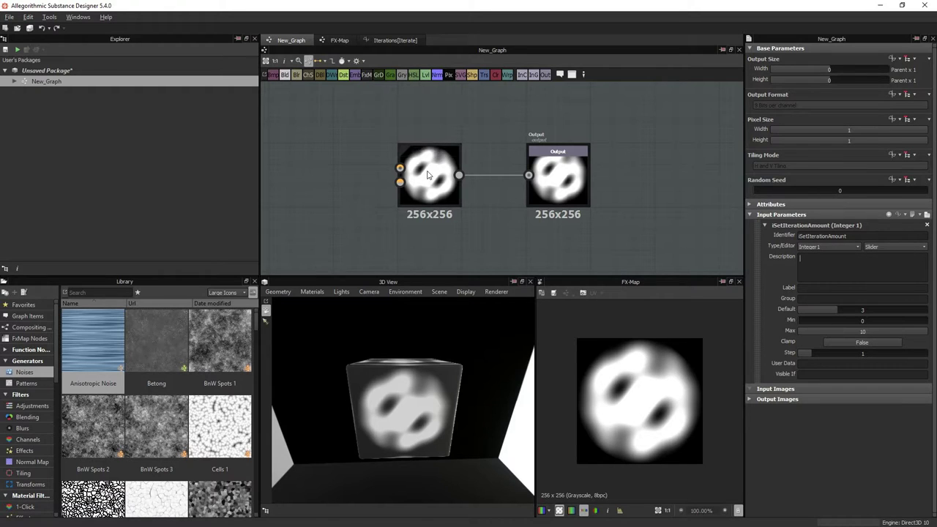
{"action": "left_click", "coordinate": [831, 266]}
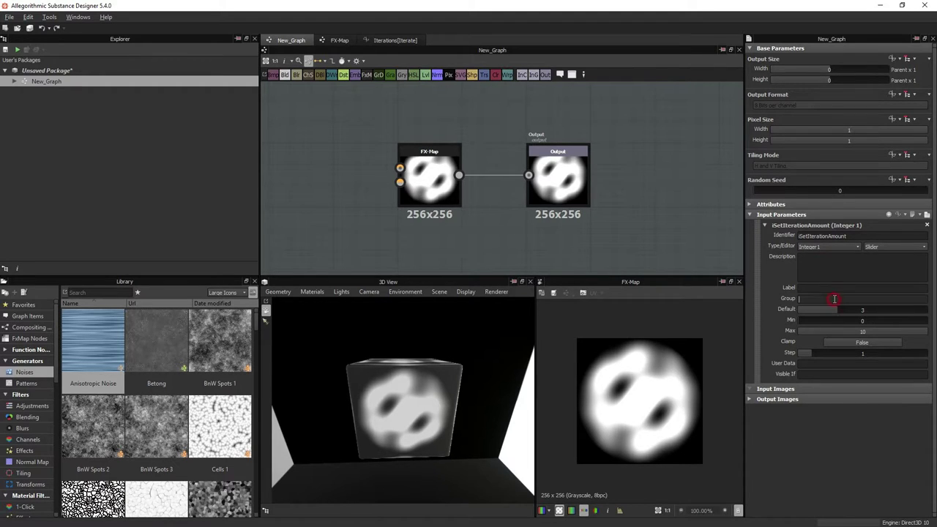
{"action": "left_click", "coordinate": [813, 289]}
- Give the iSetIterationAmount parameter the label 'Iteration'
{"action": "left_click", "coordinate": [852, 237]}
{"action": "double_click", "coordinate": [876, 237]}
{"action": "left_click", "coordinate": [876, 237]}
{"action": "left_click_drag", "start_coordinate": [848, 236], "coordinate": [799, 236]}
{"action": "left_click", "coordinate": [849, 237]}
{"action": "left_click", "coordinate": [800, 287]}
{"action": "type", "text": "Iteration"}
{"action": "left_click", "coordinate": [807, 300]}
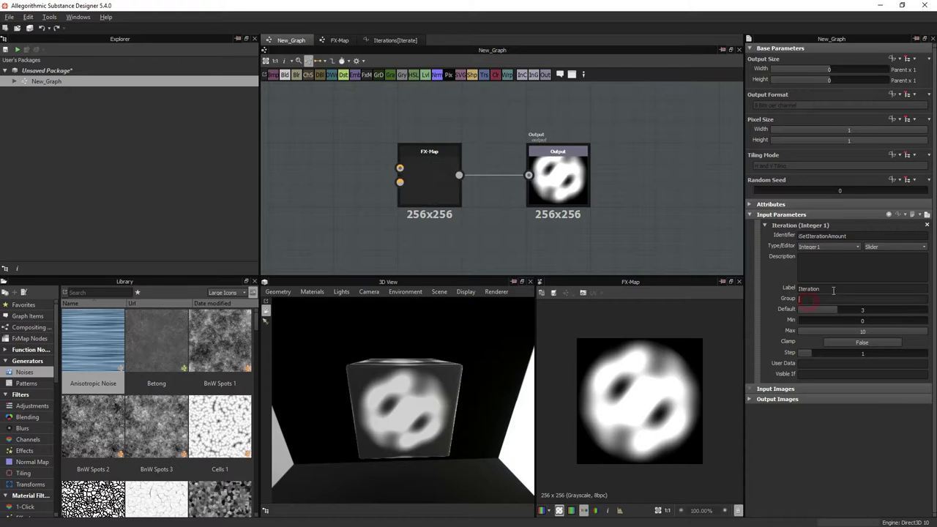
- Add a new float input parameter below Iteration
{"action": "left_click", "coordinate": [765, 226]}
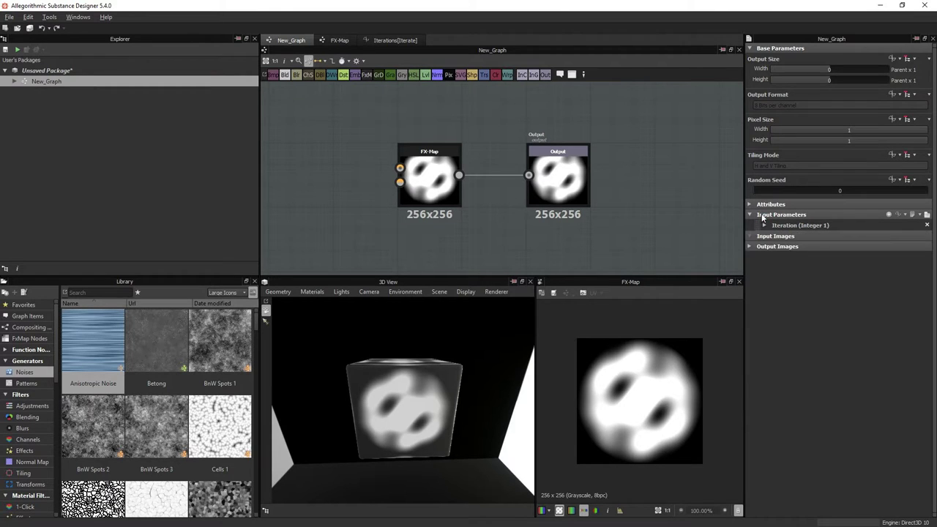
{"action": "left_click", "coordinate": [765, 226]}
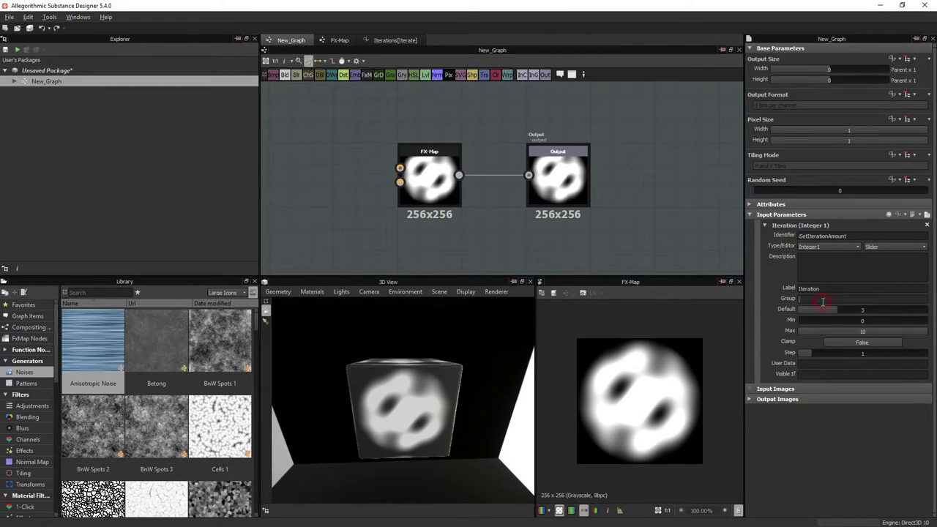
{"action": "left_click", "coordinate": [889, 214]}
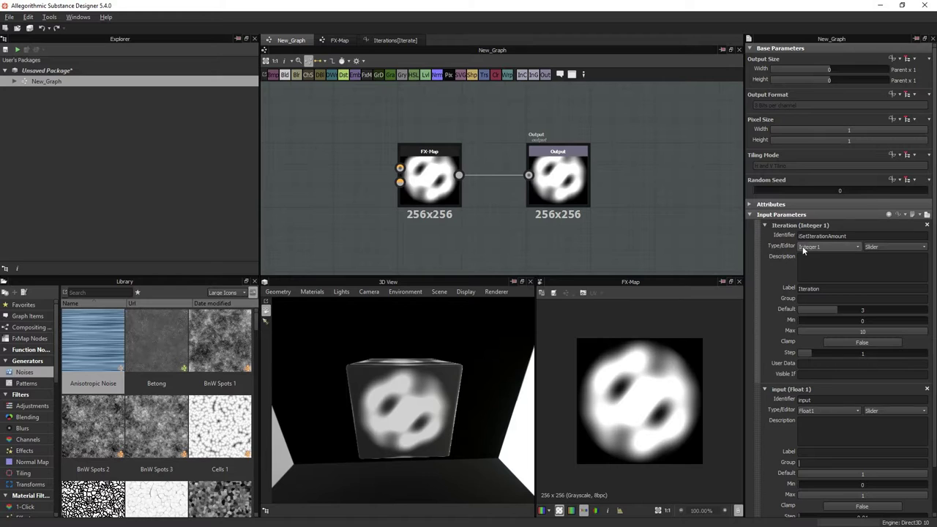
- Delete the extra input (Float 1) parameter and test Iteration's Default and Min sliders, ending at default 3
{"action": "left_click", "coordinate": [926, 389]}
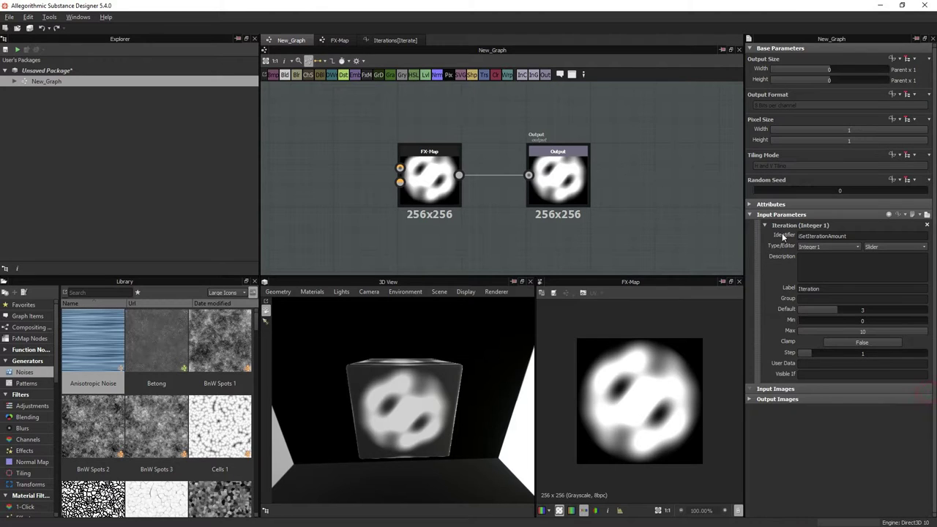
{"action": "left_click", "coordinate": [767, 226]}
{"action": "left_click", "coordinate": [767, 226]}
{"action": "mouse_move", "coordinate": [841, 309]}
{"action": "left_mouse_down"}
{"action": "mouse_move", "coordinate": [805, 308]}
{"action": "mouse_move", "coordinate": [868, 311]}
{"action": "mouse_move", "coordinate": [836, 310]}
{"action": "left_mouse_up"}
{"action": "left_click_drag", "start_coordinate": [795, 319], "coordinate": [833, 311]}
- Turn clamping on for the Iteration parameter, keeping its default at 3
{"action": "left_click", "coordinate": [839, 348]}
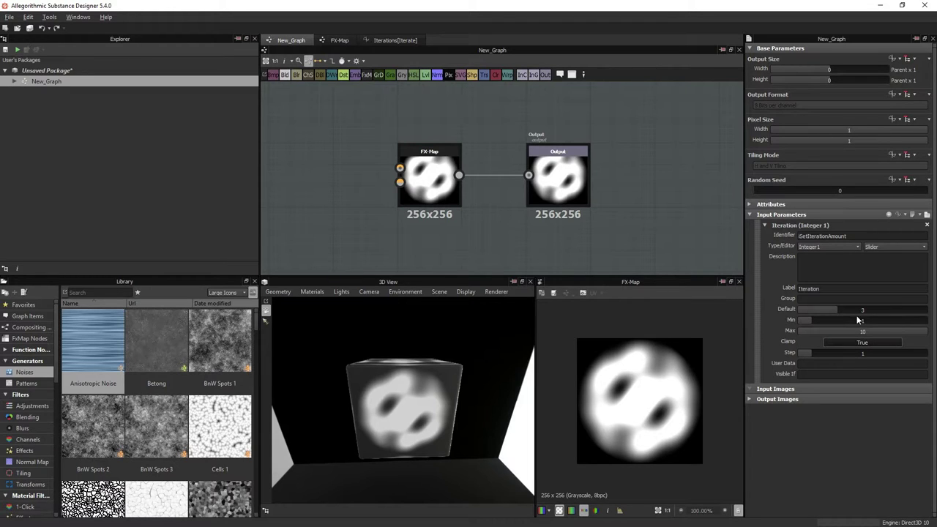
{"action": "mouse_move", "coordinate": [830, 306]}
{"action": "left_mouse_down"}
{"action": "mouse_move", "coordinate": [793, 318]}
{"action": "mouse_move", "coordinate": [757, 315]}
{"action": "mouse_move", "coordinate": [908, 311]}
{"action": "mouse_move", "coordinate": [762, 312]}
{"action": "mouse_move", "coordinate": [855, 313]}
{"action": "mouse_move", "coordinate": [834, 314]}
{"action": "left_mouse_up"}
{"action": "left_click", "coordinate": [851, 344]}
{"action": "left_click", "coordinate": [849, 342]}
{"action": "mouse_move", "coordinate": [835, 310]}
{"action": "left_mouse_down"}
{"action": "mouse_move", "coordinate": [846, 311]}
{"action": "mouse_move", "coordinate": [825, 313]}
{"action": "mouse_move", "coordinate": [834, 308]}
{"action": "left_mouse_up"}
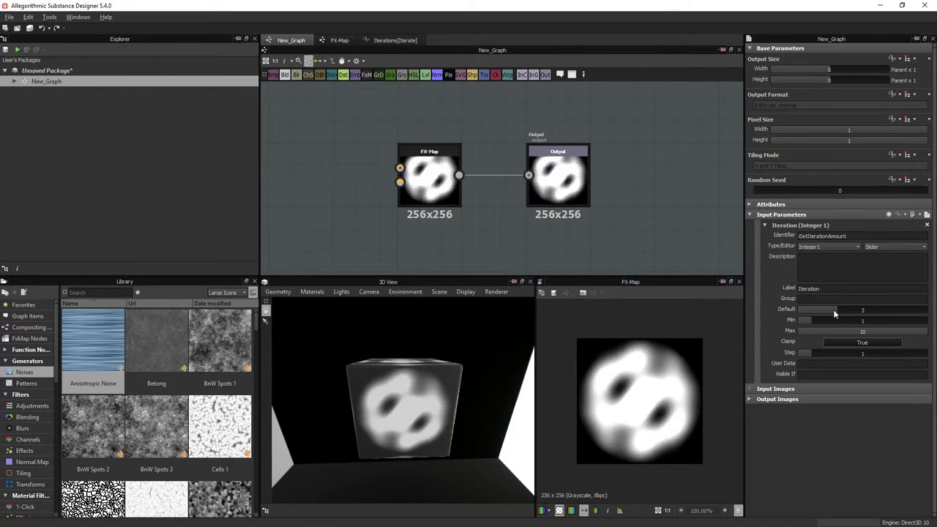
- Edit Iteration's user data and visibility fields, then add and delete a spare input
{"action": "left_click", "coordinate": [812, 363]}
{"action": "left_click", "coordinate": [806, 373]}
{"action": "left_click", "coordinate": [816, 376]}
{"action": "left_click", "coordinate": [887, 215]}
{"action": "scroll", "coordinate": [834, 432], "scroll_direction": "down", "scroll_amount": 2}
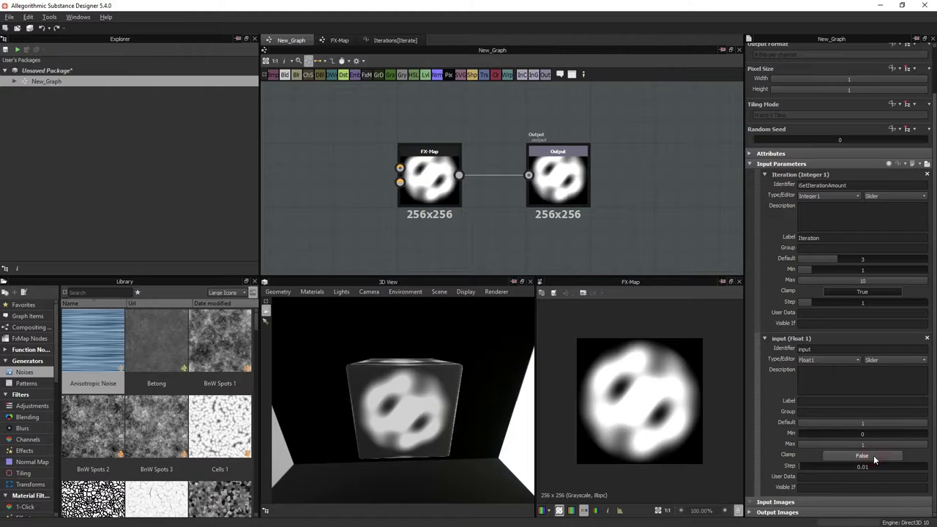
{"action": "left_click", "coordinate": [927, 338]}
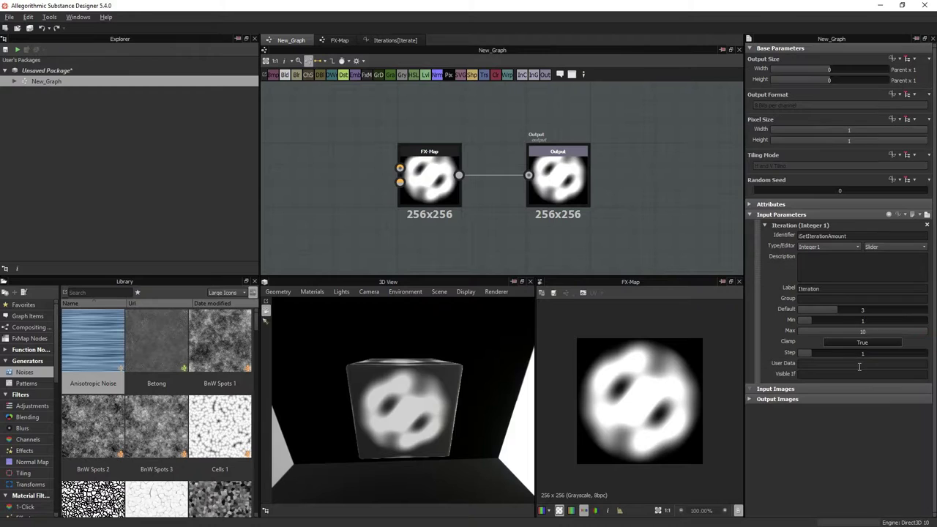
{"action": "left_click", "coordinate": [765, 226]}
{"action": "left_click", "coordinate": [765, 227]}
- Select the FX-Map node and test its Global Opacity slider, ending at 1
{"action": "left_click", "coordinate": [430, 179]}
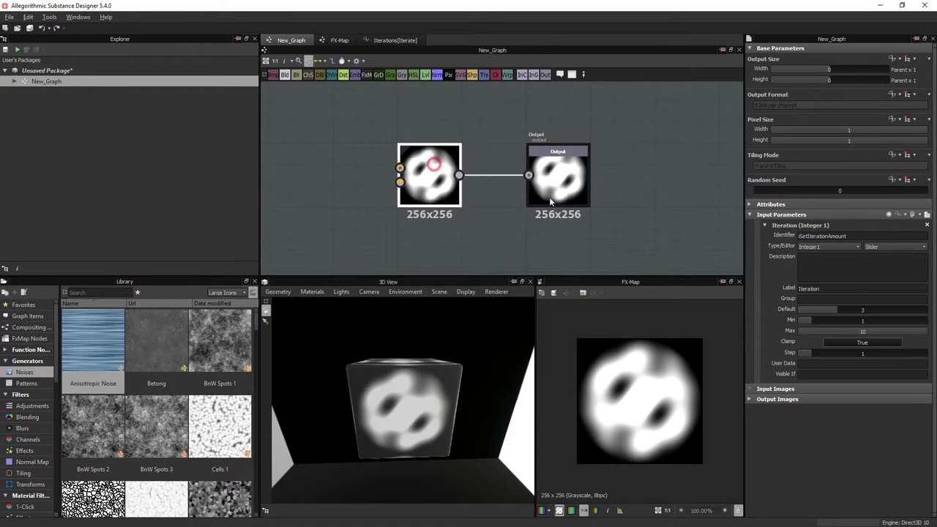
{"action": "middle_click_drag", "start_coordinate": [469, 192], "coordinate": [485, 207]}
{"action": "left_click_drag", "start_coordinate": [890, 433], "coordinate": [926, 432]}
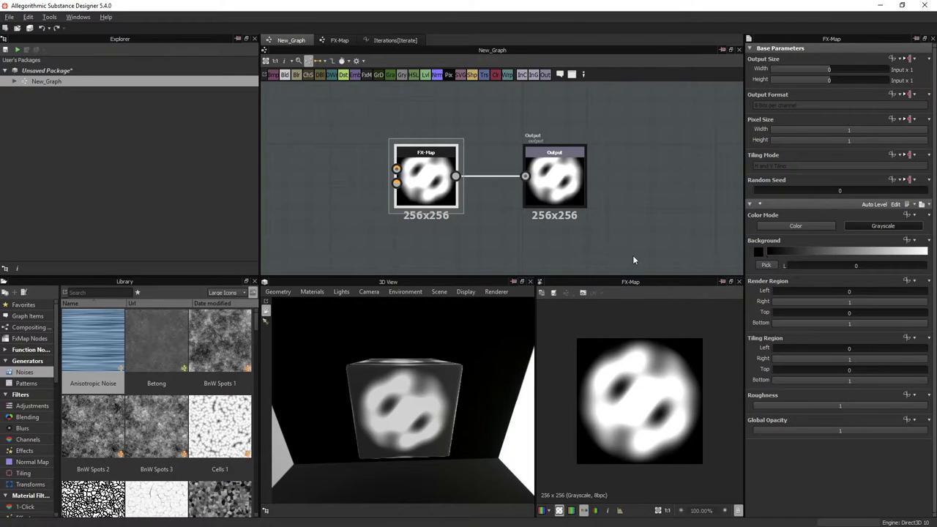
- Expose the FX-Map's Global Opacity parameter as a graph input
{"action": "left_click", "coordinate": [911, 421]}
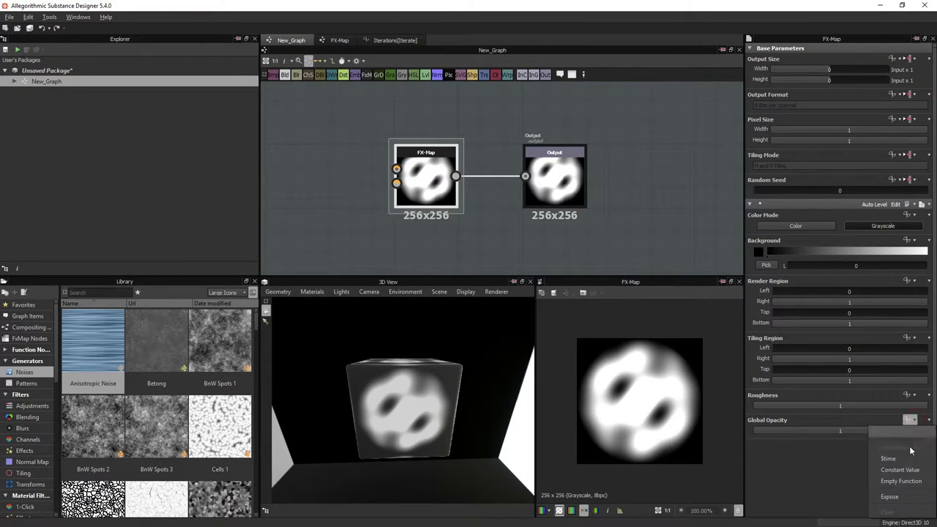
{"action": "left_click", "coordinate": [337, 40]}
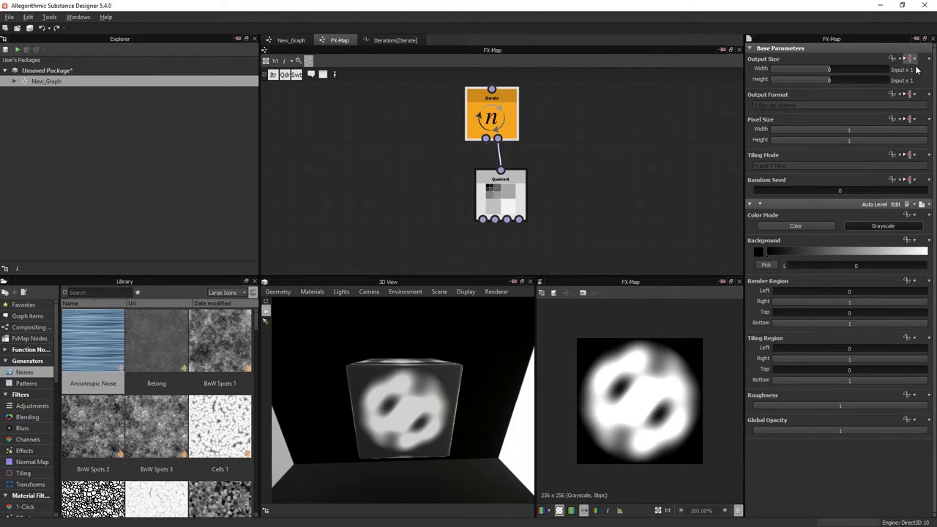
{"action": "left_click", "coordinate": [475, 111]}
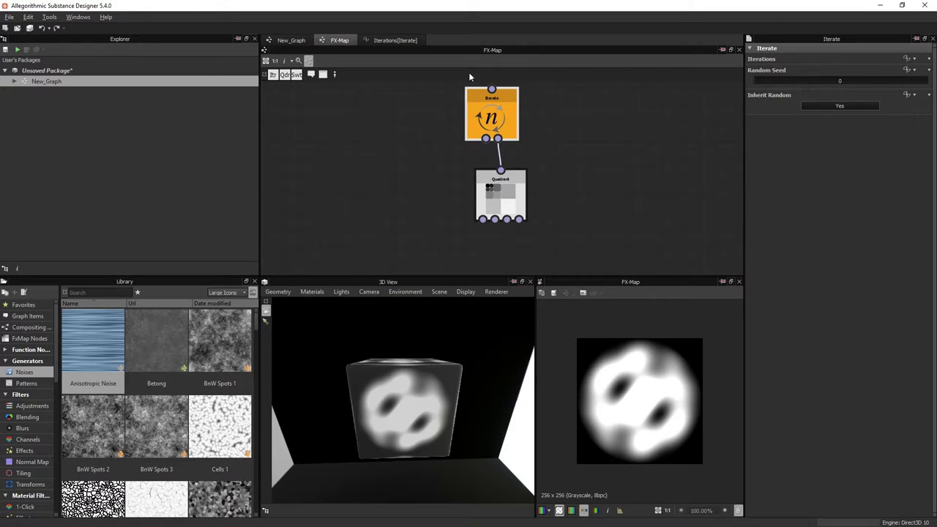
{"action": "left_click", "coordinate": [291, 40]}
{"action": "left_click", "coordinate": [415, 166]}
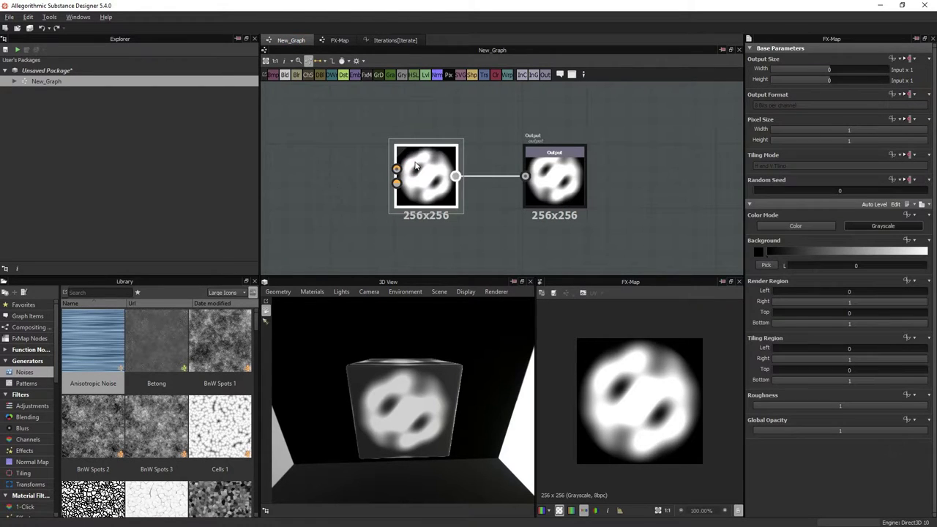
{"action": "left_click", "coordinate": [908, 419]}
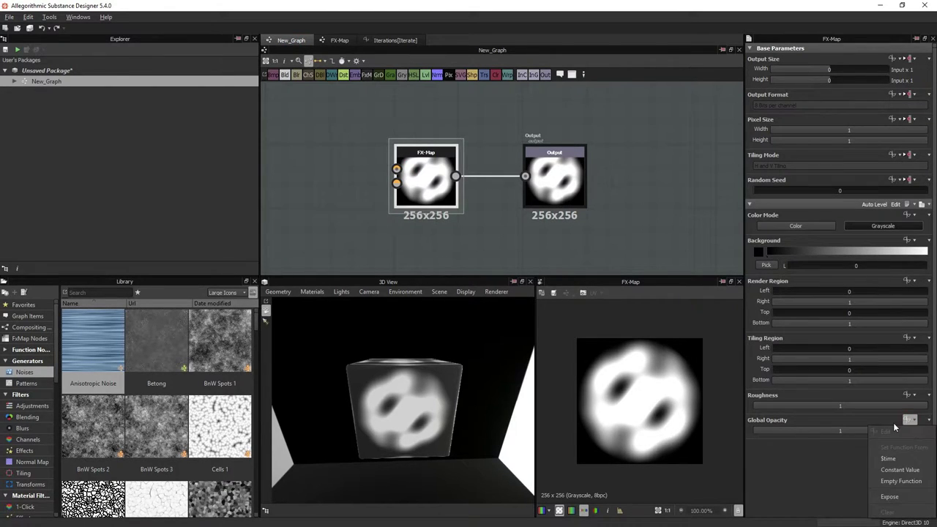
{"action": "left_click", "coordinate": [890, 496]}
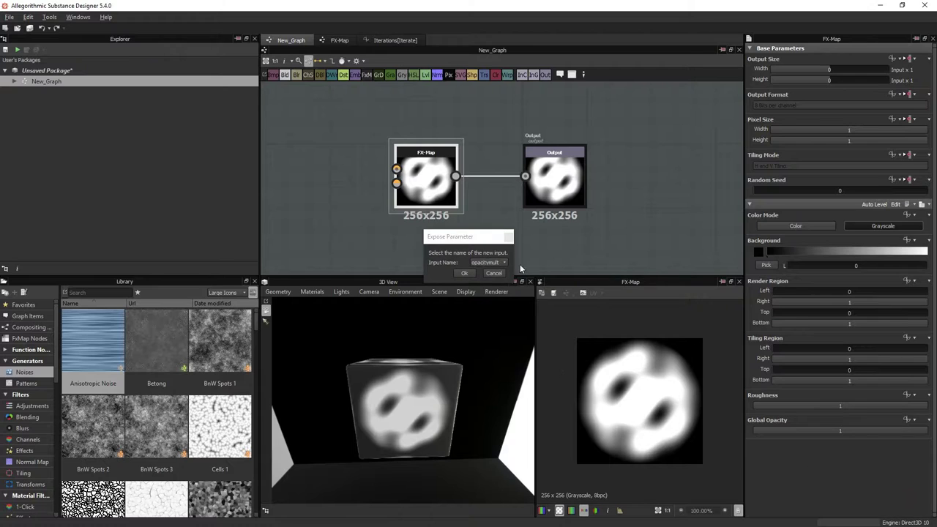
{"action": "left_click", "coordinate": [466, 273]}
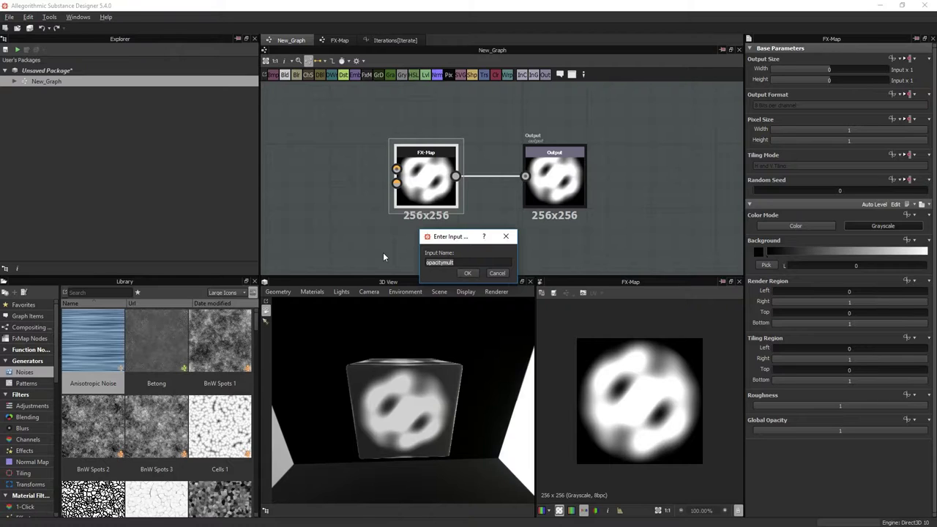
- Name the exposed input fSetGlobalOpacity and open the Global Opacity function graph
{"action": "left_click", "coordinate": [464, 261]}
{"action": "double_click", "coordinate": [463, 261]}
{"action": "key", "text": "Home"}
{"action": "double_click", "coordinate": [469, 263]}
{"action": "type", "text": "fSetGlobalOpacity"}
{"action": "left_click", "coordinate": [467, 274]}
{"action": "left_click", "coordinate": [464, 273]}
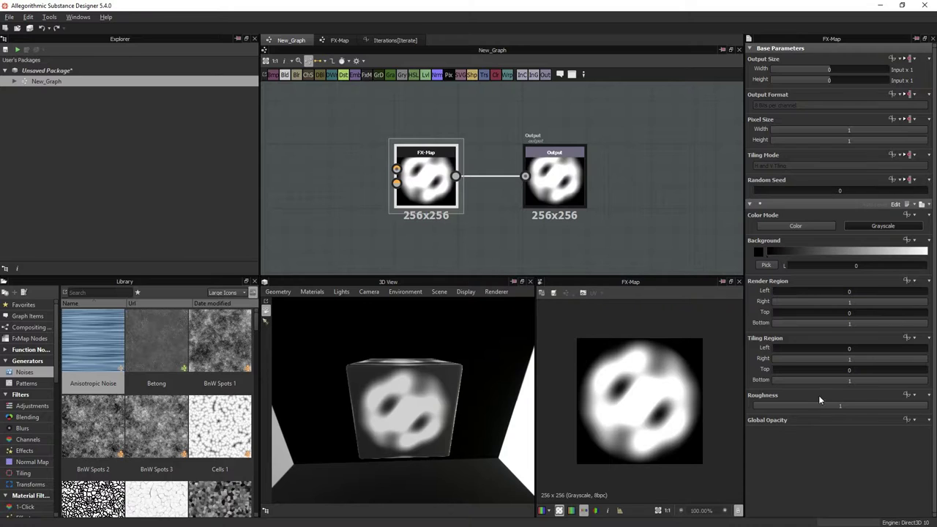
{"action": "left_click", "coordinate": [908, 420]}
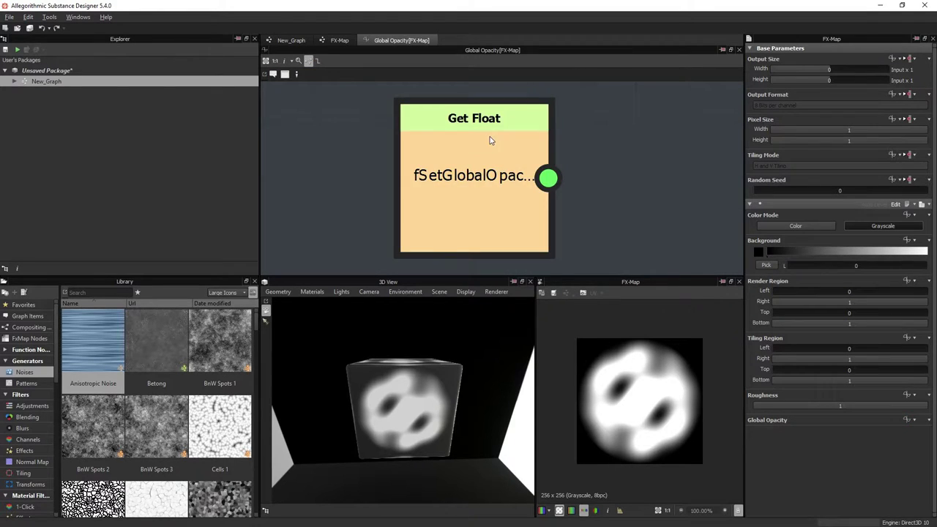
- Label the fSetGlobalOpacity input 'Global Opacity'
{"action": "scroll", "coordinate": [490, 140], "scroll_direction": "down", "scroll_amount": 3}
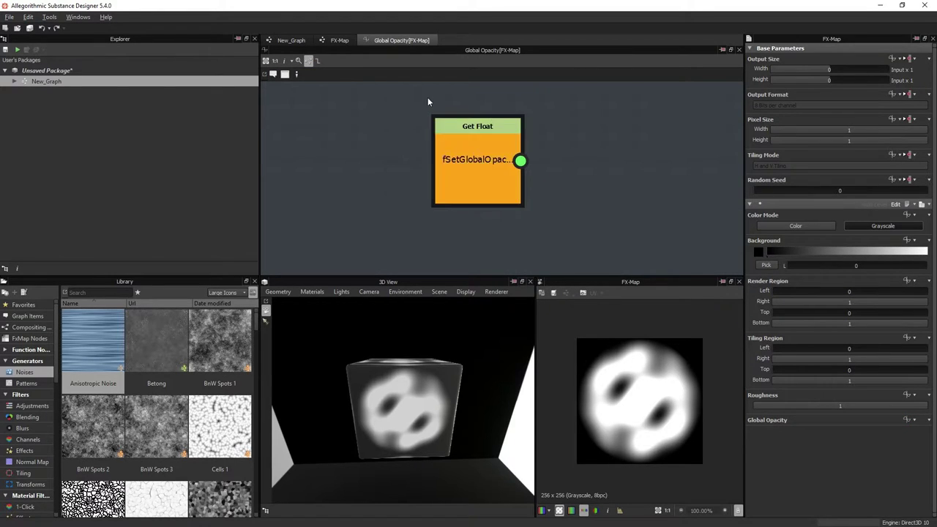
{"action": "right_click", "coordinate": [486, 152]}
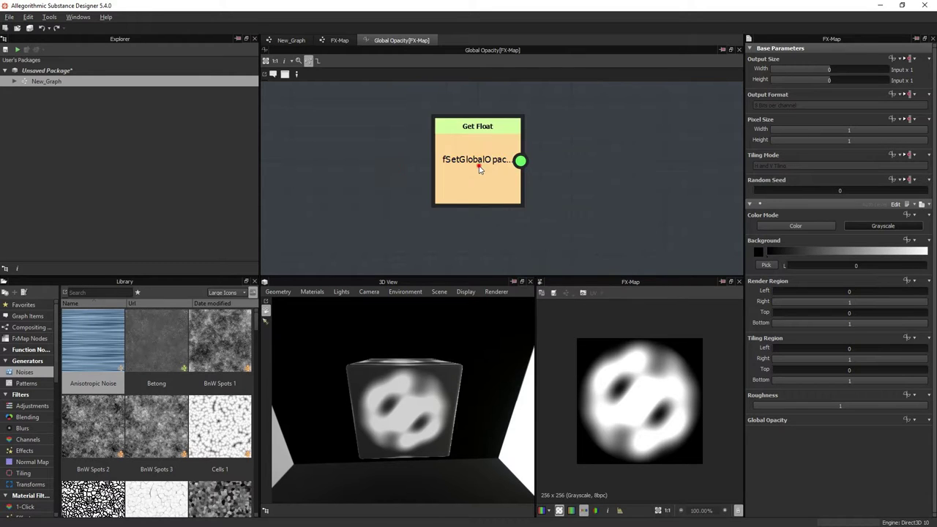
{"action": "left_click", "coordinate": [481, 169]}
{"action": "left_click", "coordinate": [290, 40]}
{"action": "left_click", "coordinate": [478, 128]}
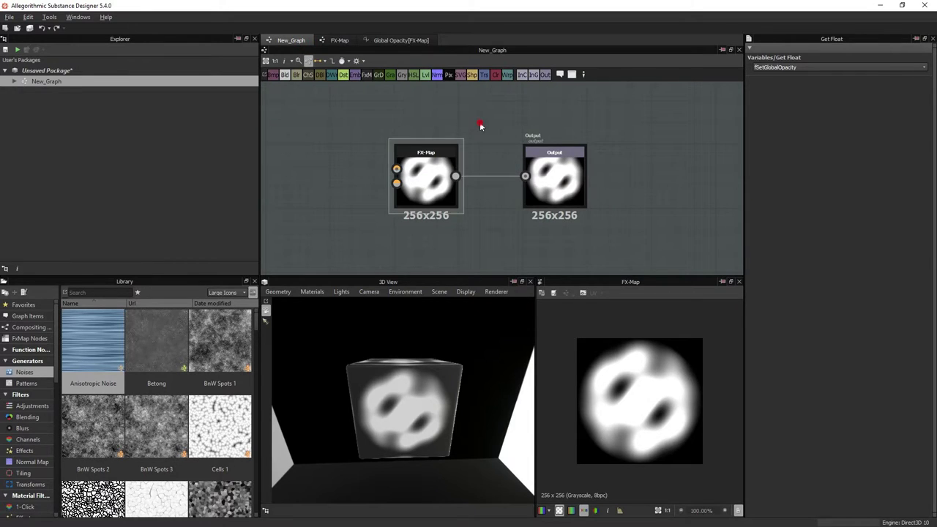
{"action": "left_click", "coordinate": [765, 236]}
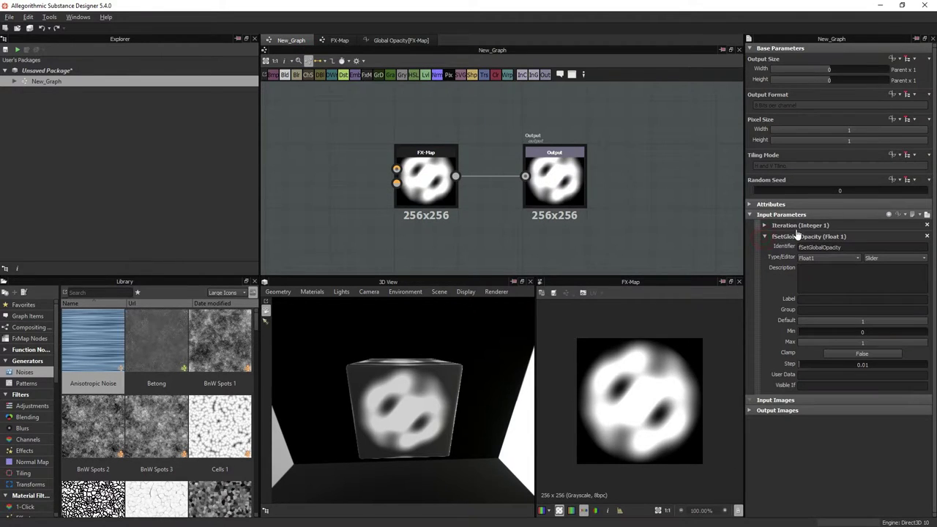
{"action": "left_click", "coordinate": [852, 307]}
{"action": "left_click", "coordinate": [854, 300]}
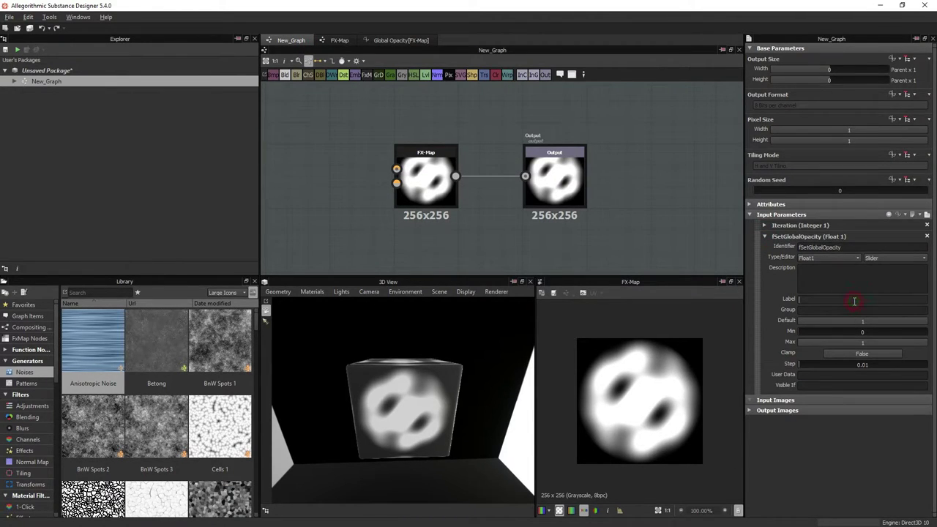
{"action": "type", "text": "Global Opacity"}
- Turn on clamping with minimum 0.01 and default 1 for the opacity input
{"action": "left_click", "coordinate": [867, 358]}
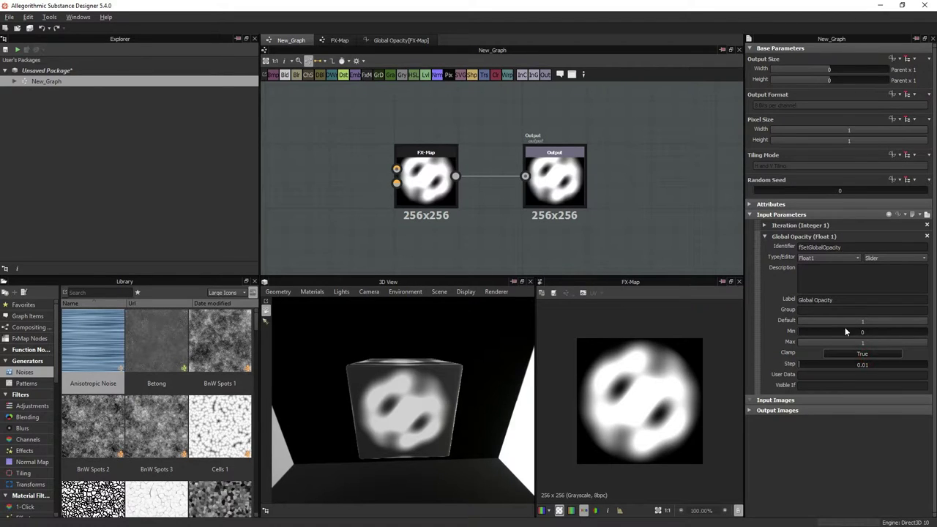
{"action": "left_click_drag", "start_coordinate": [840, 321], "coordinate": [769, 339]}
{"action": "left_click", "coordinate": [799, 320]}
{"action": "left_click", "coordinate": [801, 330]}
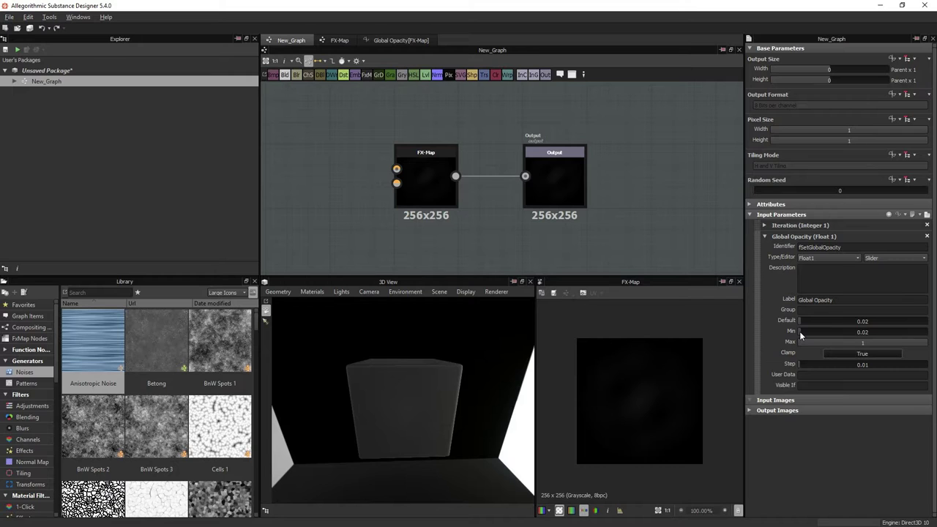
{"action": "left_click", "coordinate": [800, 332]}
{"action": "left_click_drag", "start_coordinate": [801, 322], "coordinate": [926, 329]}
{"action": "scroll", "coordinate": [637, 391], "scroll_direction": "down", "scroll_amount": 3}
{"action": "scroll", "coordinate": [625, 393], "scroll_direction": "up", "scroll_amount": 3}
{"action": "scroll", "coordinate": [648, 423], "scroll_direction": "up", "scroll_amount": 1}
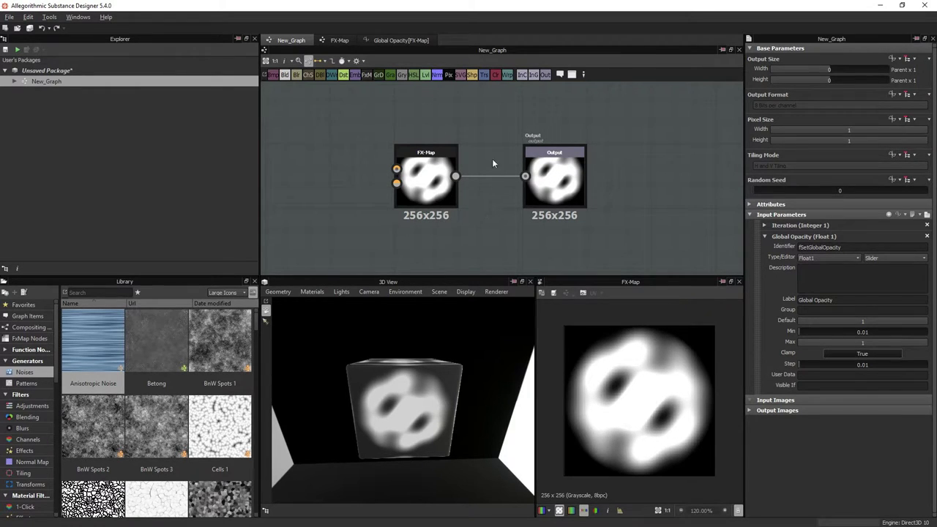
{"action": "scroll", "coordinate": [536, 139], "scroll_direction": "down", "scroll_amount": 1}
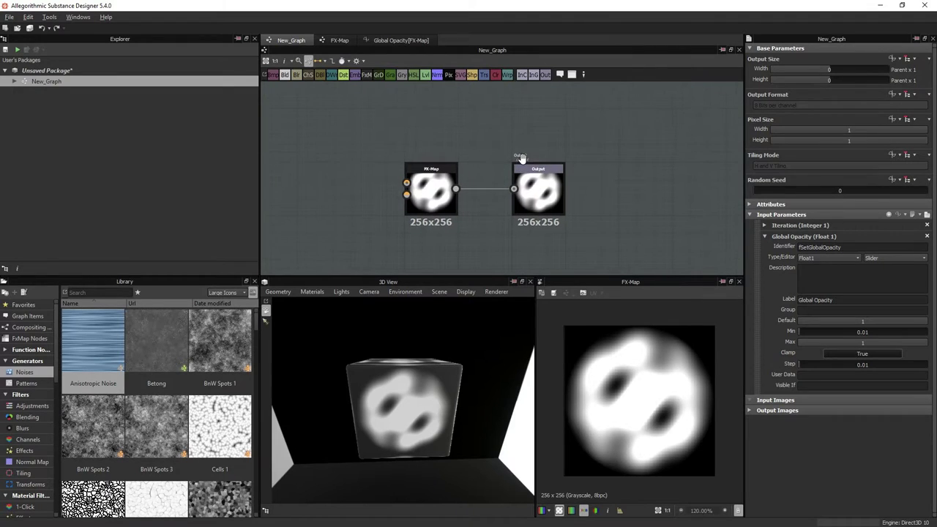
{"action": "left_click", "coordinate": [764, 236]}
{"action": "left_click", "coordinate": [659, 176]}
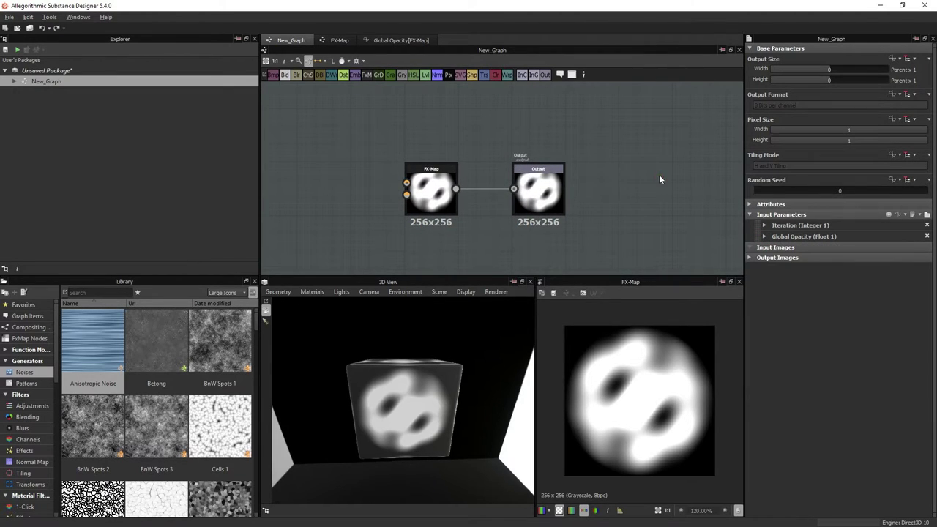
- Change the graph identifier from New_Graph to smeared_circle
{"action": "left_click", "coordinate": [753, 206]}
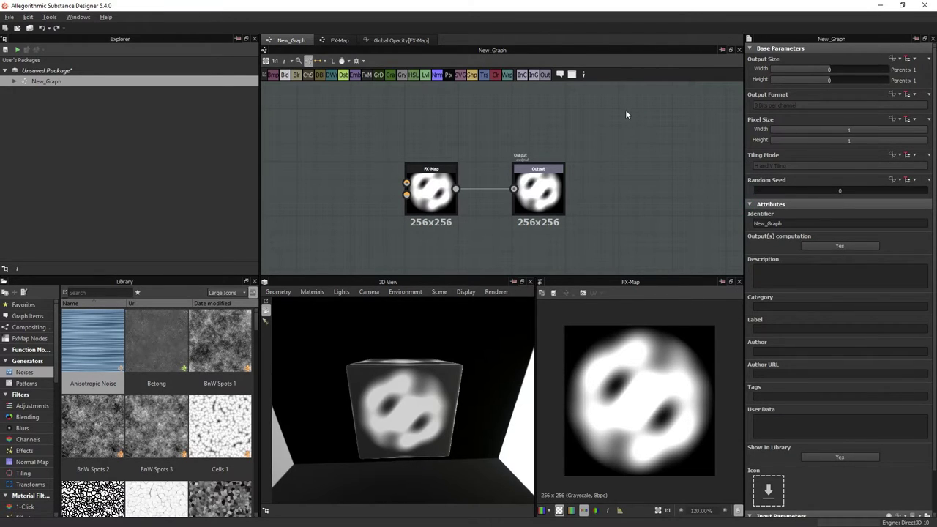
{"action": "double_click", "coordinate": [807, 223]}
{"action": "left_click", "coordinate": [788, 222]}
{"action": "key", "text": "Return"}
{"action": "type", "text": "smae"}
{"action": "key", "text": "BackSpace"}
{"action": "type", "text": "eared_C"}
{"action": "key", "text": "BackSpace"}
{"action": "type", "text": "circle"}
{"action": "key", "text": "Return"}
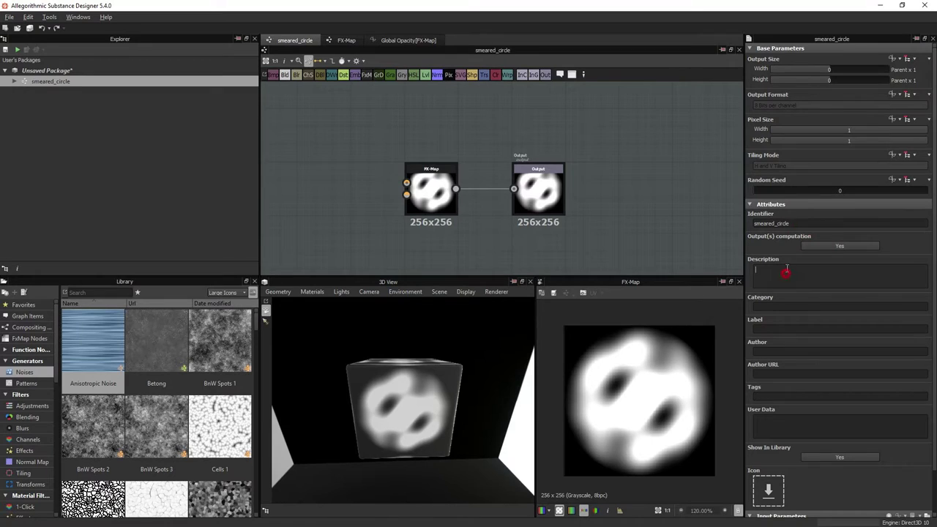
- Set the smeared_circle graph's Category to Generator, checking the Library's Noises and Patterns generator filters
{"action": "left_click", "coordinate": [776, 223]}
{"action": "left_click", "coordinate": [793, 271]}
{"action": "left_click", "coordinate": [26, 384]}
{"action": "left_click", "coordinate": [25, 372]}
{"action": "left_click", "coordinate": [23, 293]}
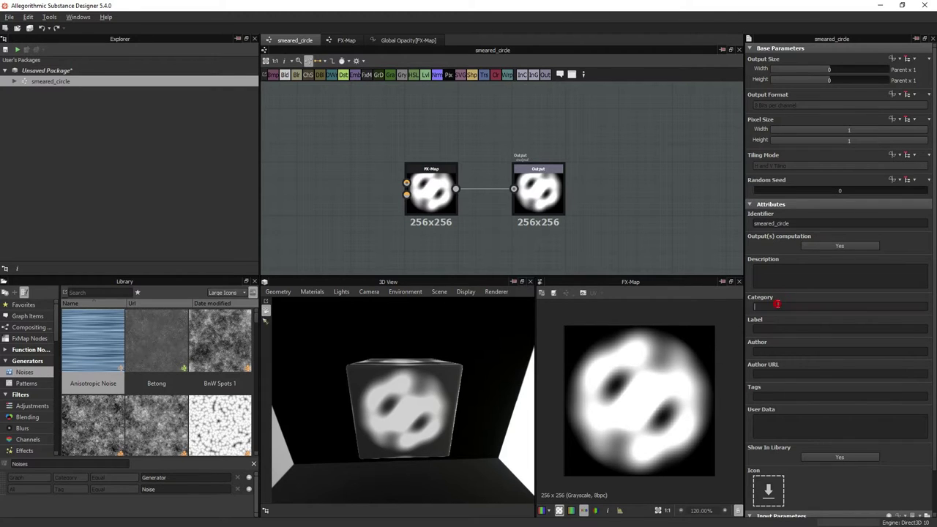
{"action": "type", "text": "Generator"}
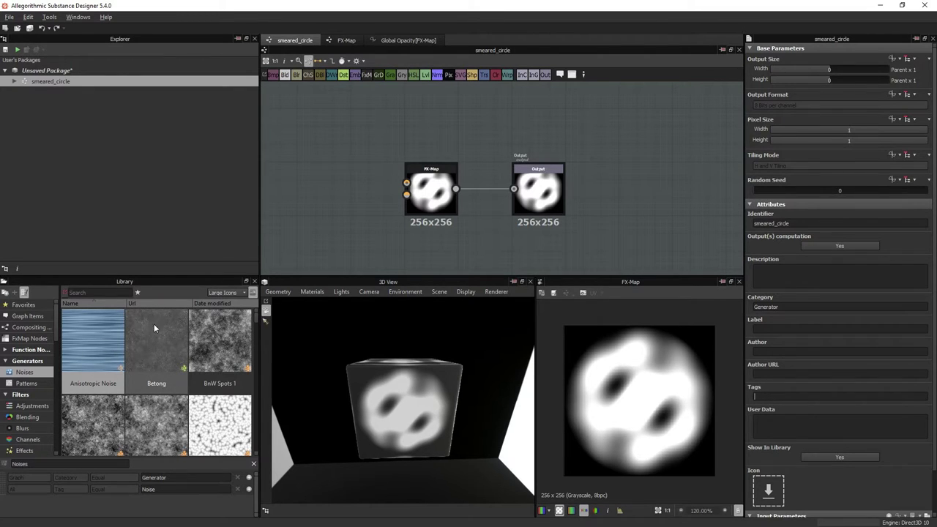
{"action": "left_click", "coordinate": [26, 384]}
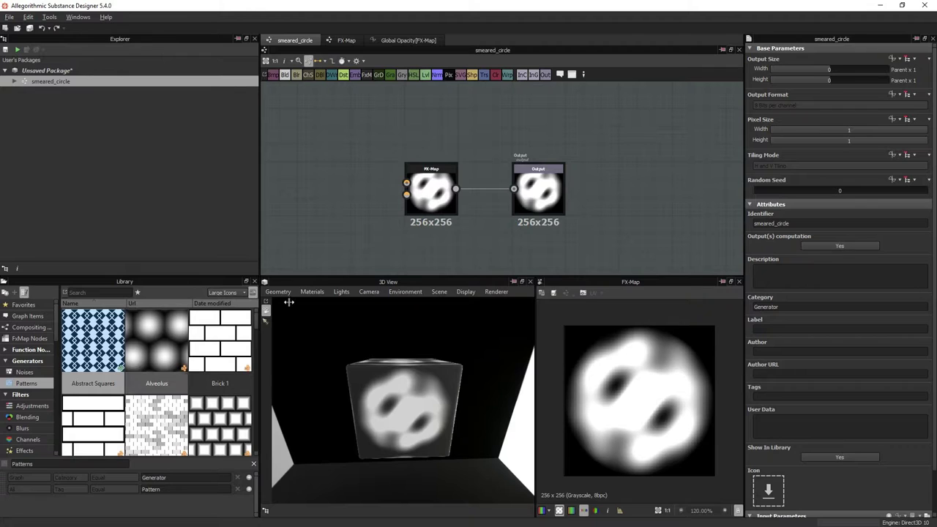
- Add the tag Pattern to the smeared_circle graph's attributes
{"action": "left_click", "coordinate": [771, 397]}
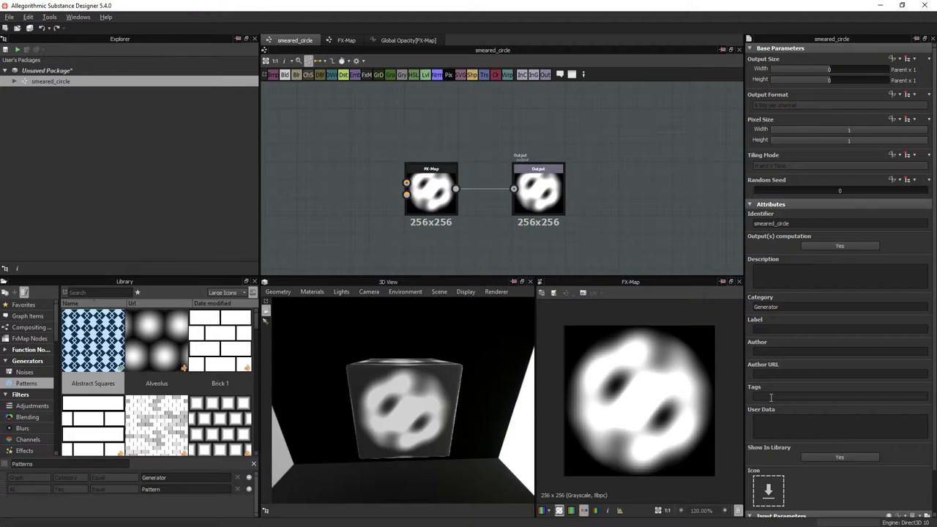
{"action": "type", "text": "Pattern"}
{"action": "double_click", "coordinate": [779, 395]}
{"action": "left_click", "coordinate": [802, 275]}
- Enter Smeared in the graph's Label field for the Smeared Circle label
{"action": "left_click", "coordinate": [808, 328]}
{"action": "left_click", "coordinate": [762, 327]}
{"action": "type", "text": "Smeared Circle"}
{"action": "left_click", "coordinate": [760, 348]}
{"action": "mouse_move", "coordinate": [147, 326]}
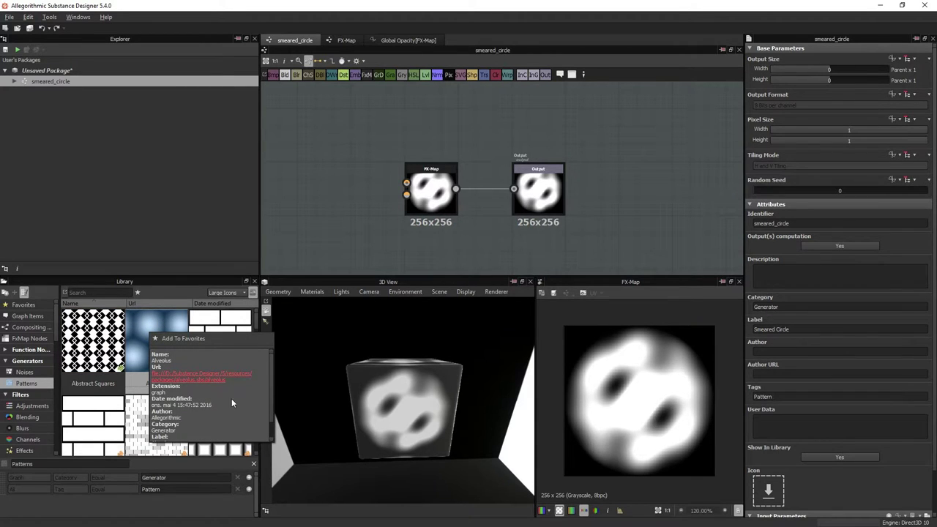
{"action": "scroll", "coordinate": [201, 414], "scroll_direction": "down", "scroll_amount": 1}
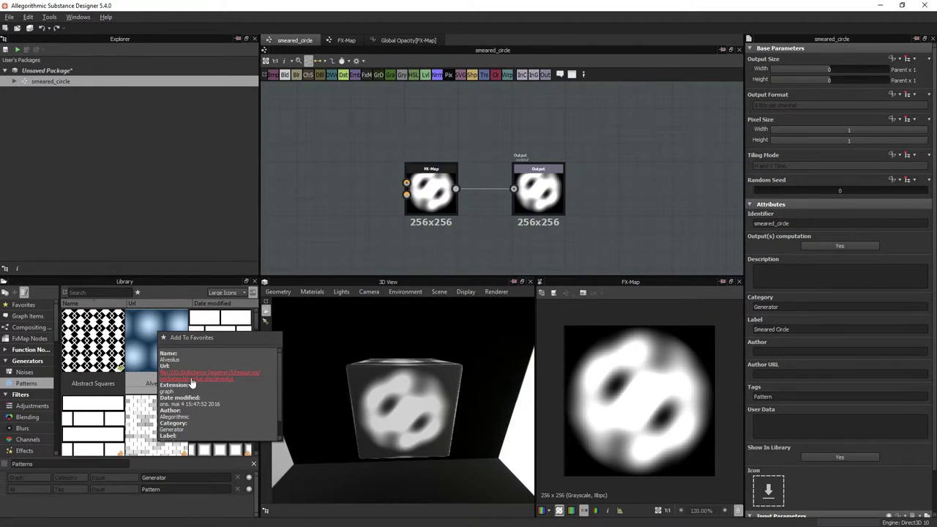
- Review the Author and User Data fields in the graph's Attributes
{"action": "left_click", "coordinate": [778, 351]}
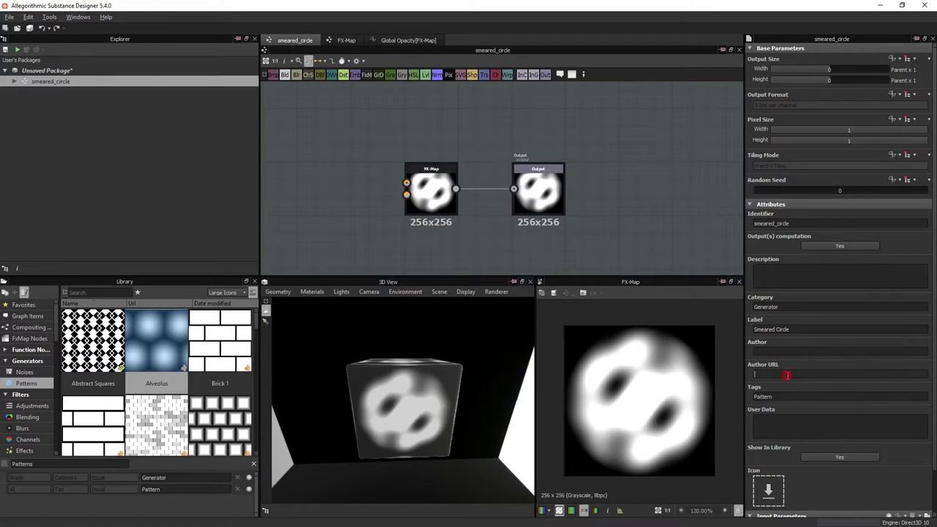
{"action": "left_click", "coordinate": [765, 425]}
{"action": "left_click", "coordinate": [795, 422]}
{"action": "scroll", "coordinate": [798, 418], "scroll_direction": "down", "scroll_amount": 1}
{"action": "scroll", "coordinate": [793, 415], "scroll_direction": "up", "scroll_amount": 1}
{"action": "left_click", "coordinate": [456, 135]}
- Save the Unsaved Package as smeared_circle.sbs in the Brushes folder
{"action": "left_click", "coordinate": [41, 74]}
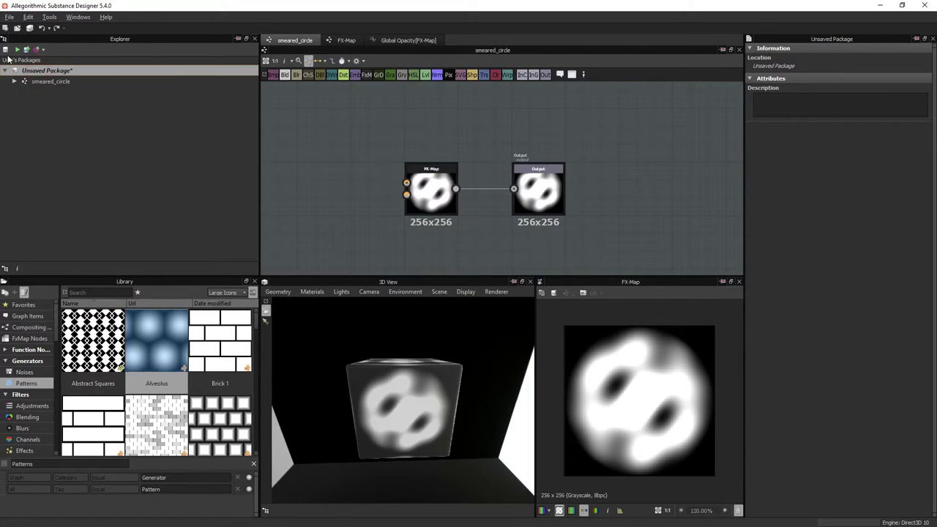
{"action": "left_click", "coordinate": [5, 50]}
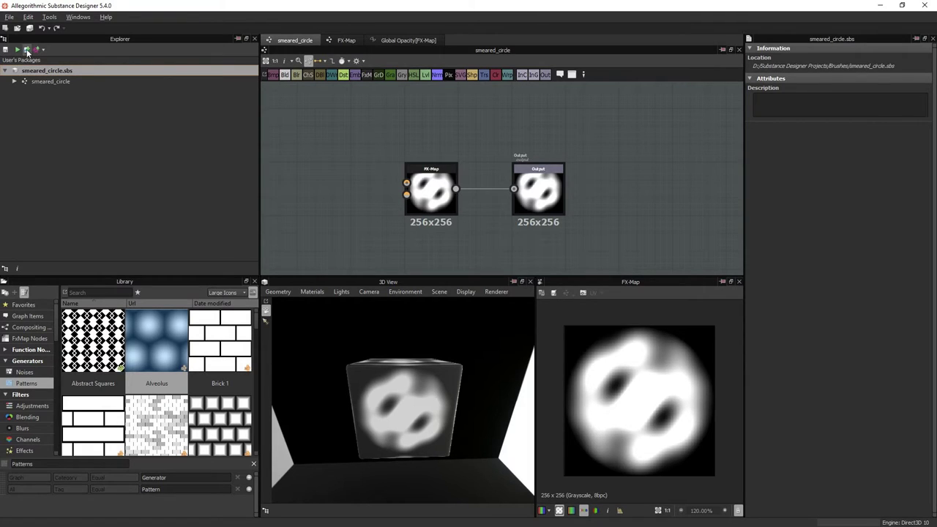
{"action": "left_click", "coordinate": [366, 170]}
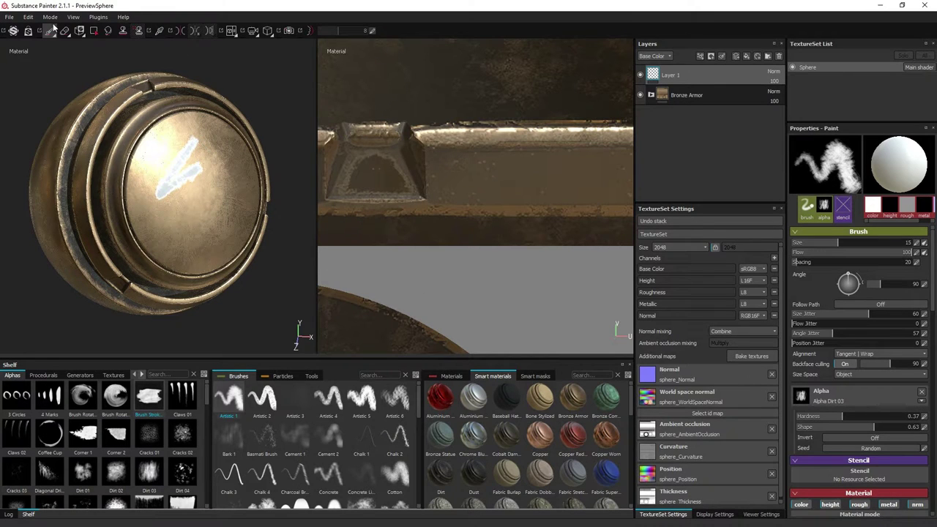
- View Painter's Shelf settings, then close them without changes
{"action": "left_click", "coordinate": [28, 16]}
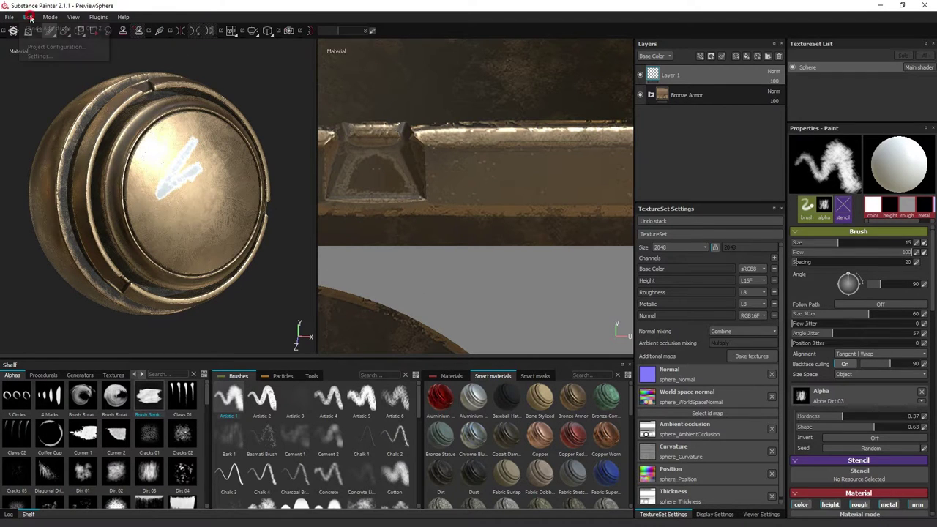
{"action": "left_click", "coordinate": [11, 17]}
{"action": "mouse_move", "coordinate": [28, 16]}
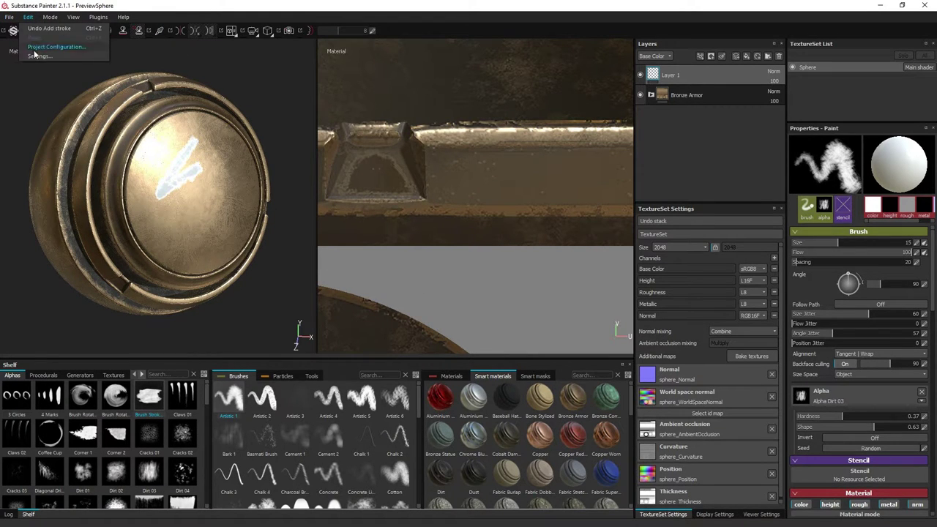
{"action": "left_click", "coordinate": [40, 47]}
{"action": "left_click", "coordinate": [346, 277]}
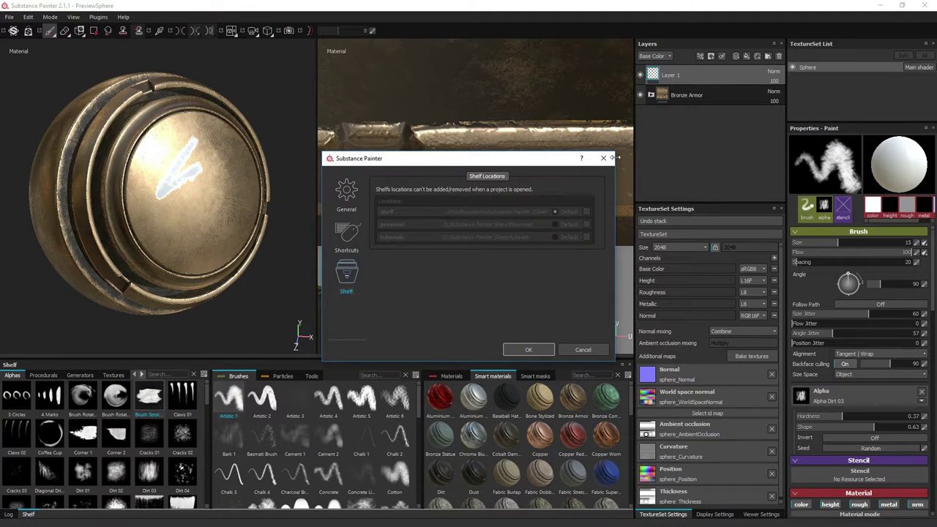
{"action": "left_click", "coordinate": [604, 158]}
- Close the PreviewSphere project without saving
{"action": "left_click", "coordinate": [11, 17]}
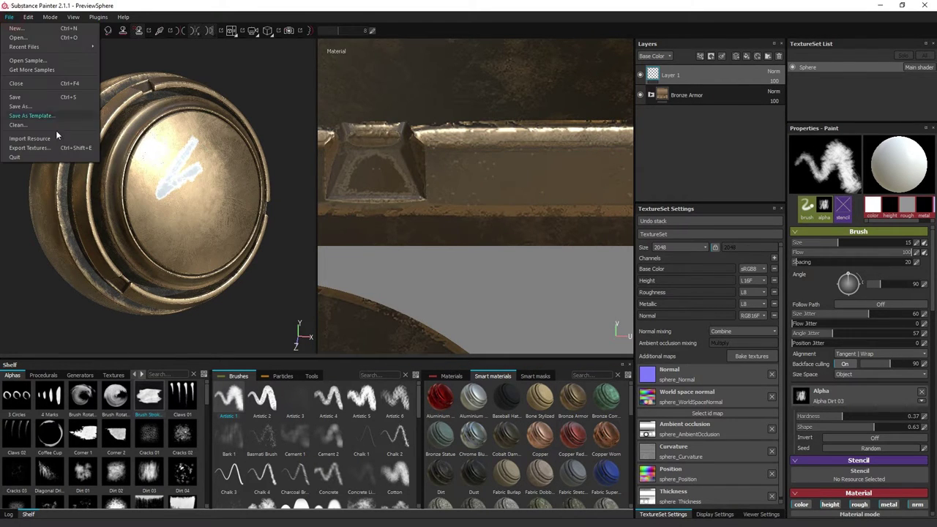
{"action": "left_click", "coordinate": [29, 84]}
{"action": "left_click", "coordinate": [441, 284]}
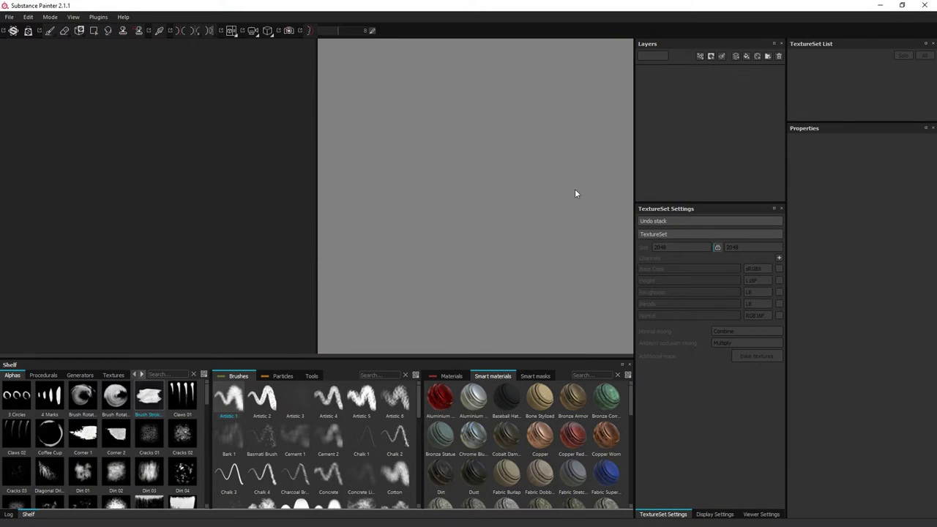
- Reopen the Shelf location settings and open a File Explorer window
{"action": "left_click", "coordinate": [28, 17]}
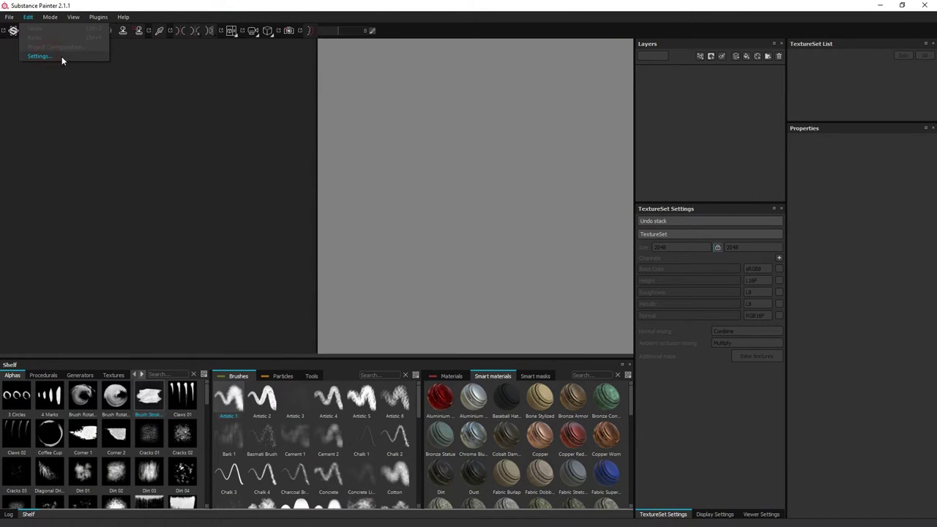
{"action": "left_click", "coordinate": [61, 57]}
{"action": "left_click", "coordinate": [517, 191]}
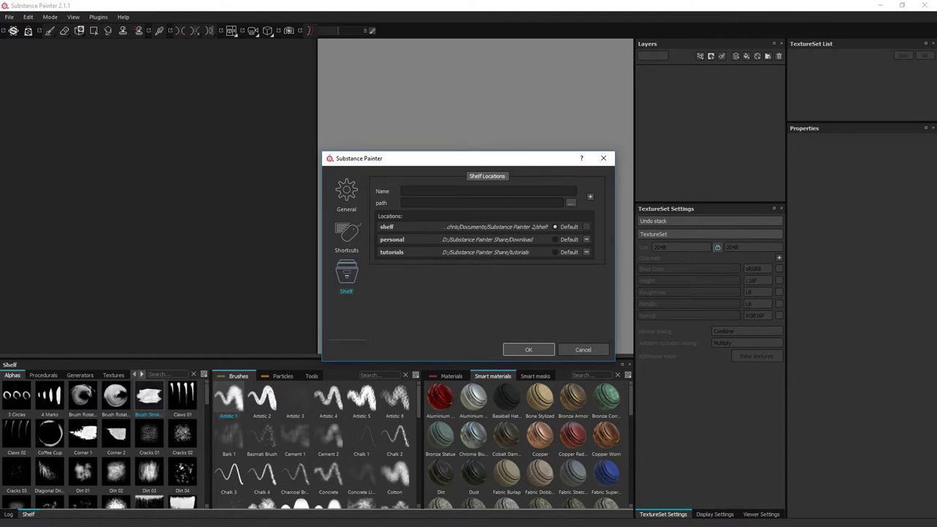
{"action": "key", "text": "super+e"}
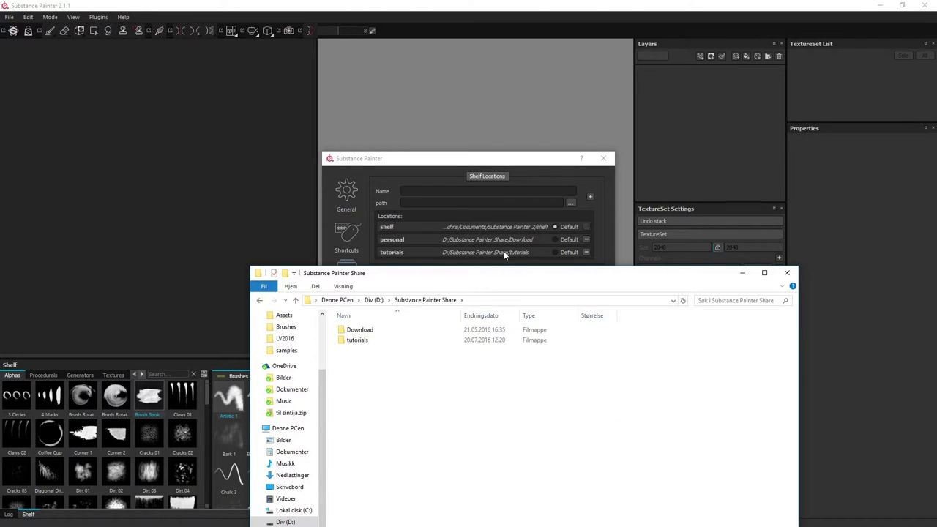
- Open the tutorials folder in Substance Painter Share, then cancel Painter's Shelf settings
{"action": "double_click", "coordinate": [367, 340]}
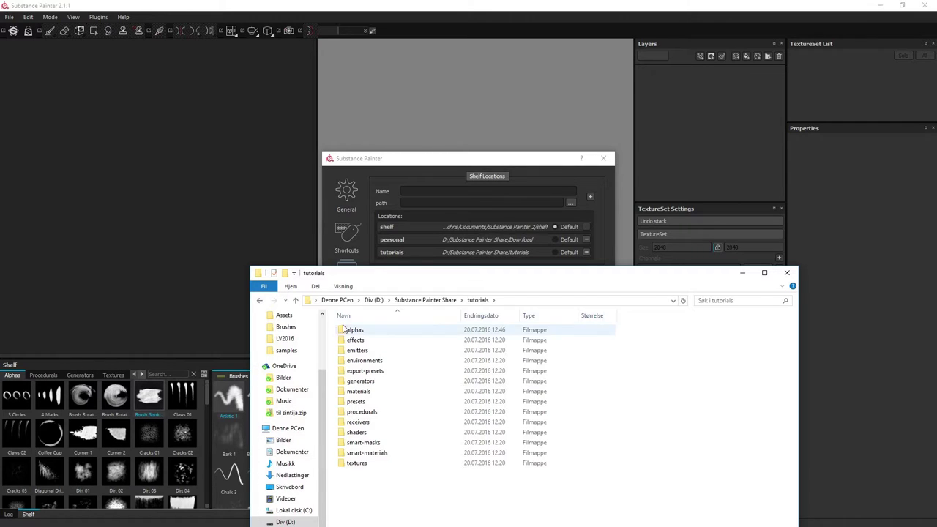
{"action": "left_click_drag", "start_coordinate": [412, 275], "coordinate": [485, 311]}
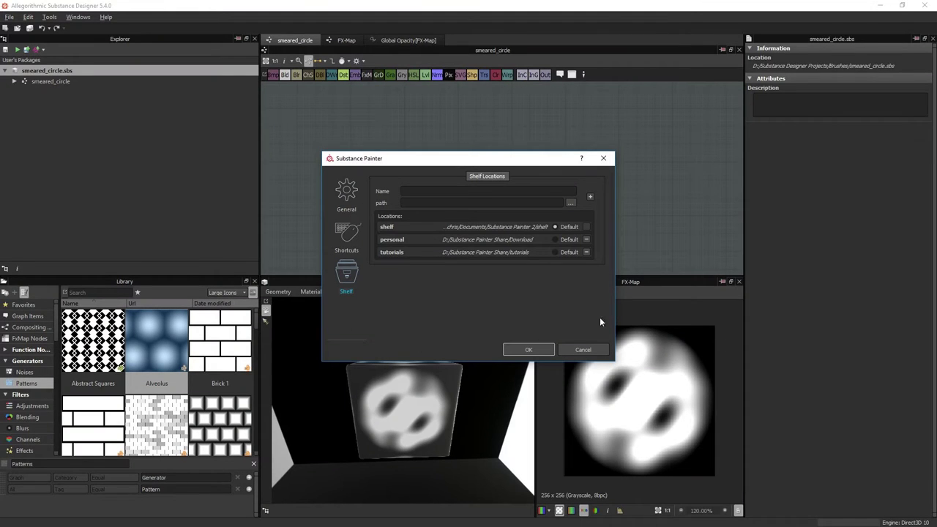
{"action": "left_click", "coordinate": [440, 191]}
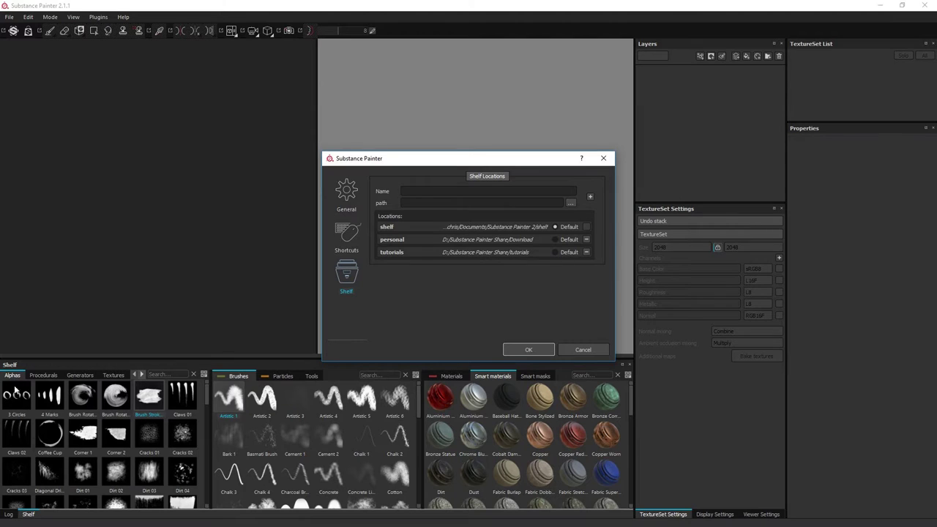
{"action": "left_click", "coordinate": [592, 350]}
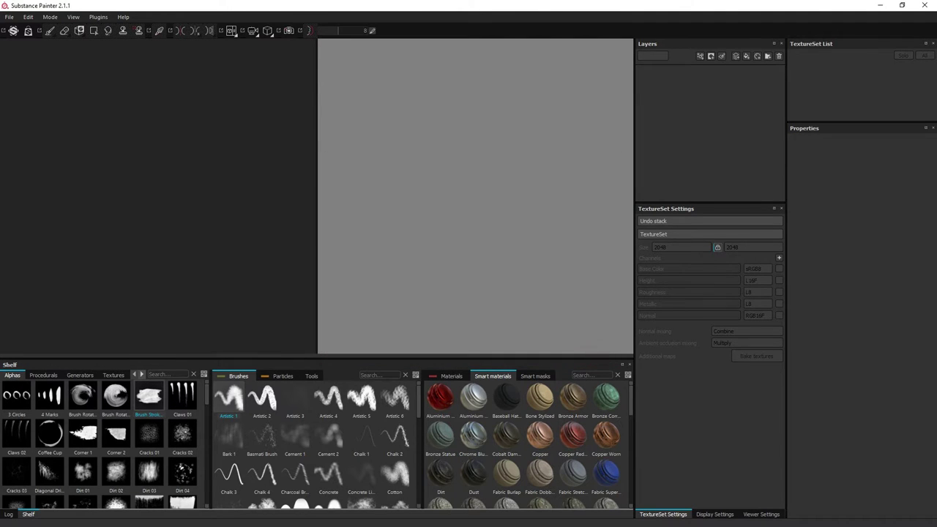
- Publish smeared_circle.sbsar into the tutorials\alphas folder, accepting the default publish options
{"action": "key", "text": "alt+Tab"}
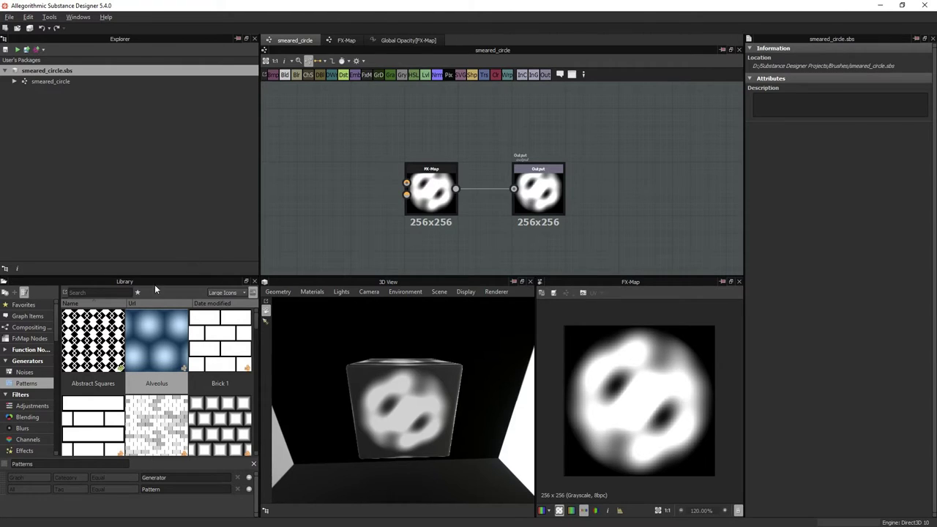
{"action": "left_click", "coordinate": [26, 50]}
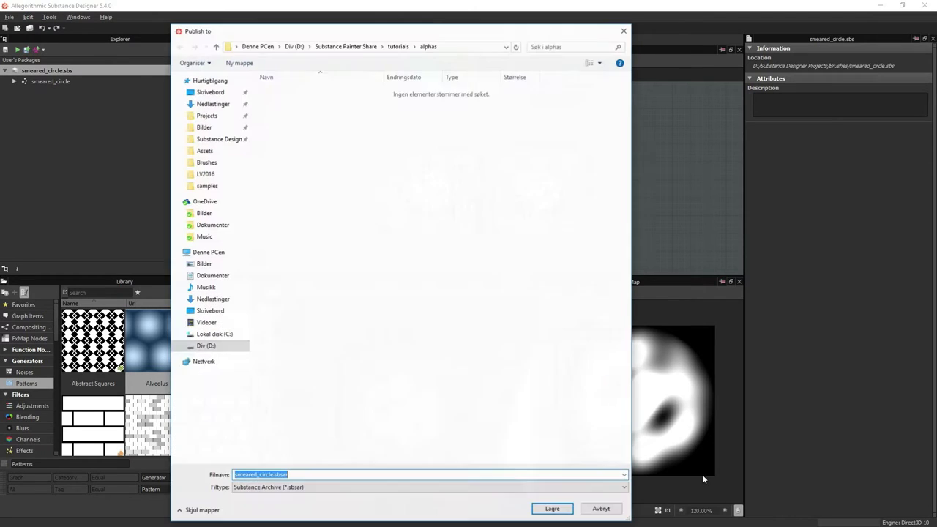
{"action": "left_click", "coordinate": [398, 46]}
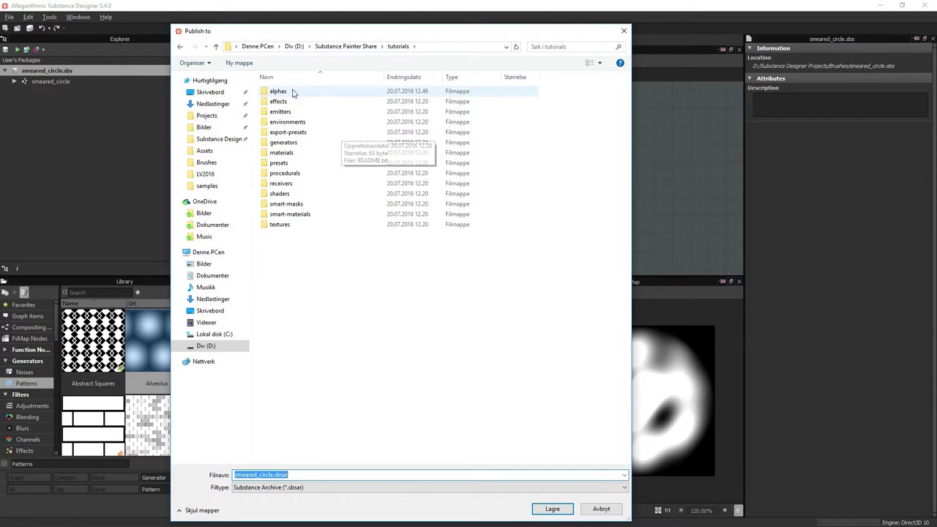
{"action": "left_click", "coordinate": [286, 76]}
{"action": "left_click", "coordinate": [352, 79]}
{"action": "left_click", "coordinate": [281, 90]}
{"action": "double_click", "coordinate": [281, 91]}
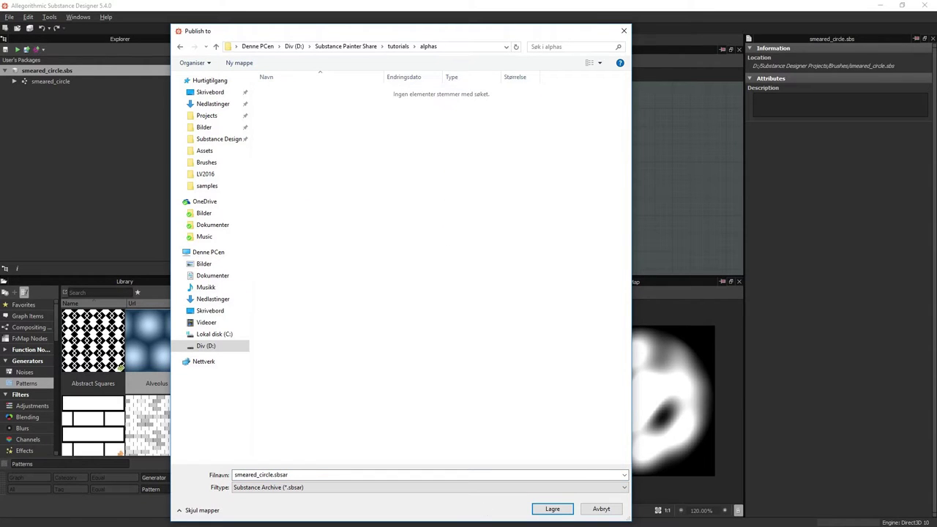
{"action": "left_click", "coordinate": [553, 509]}
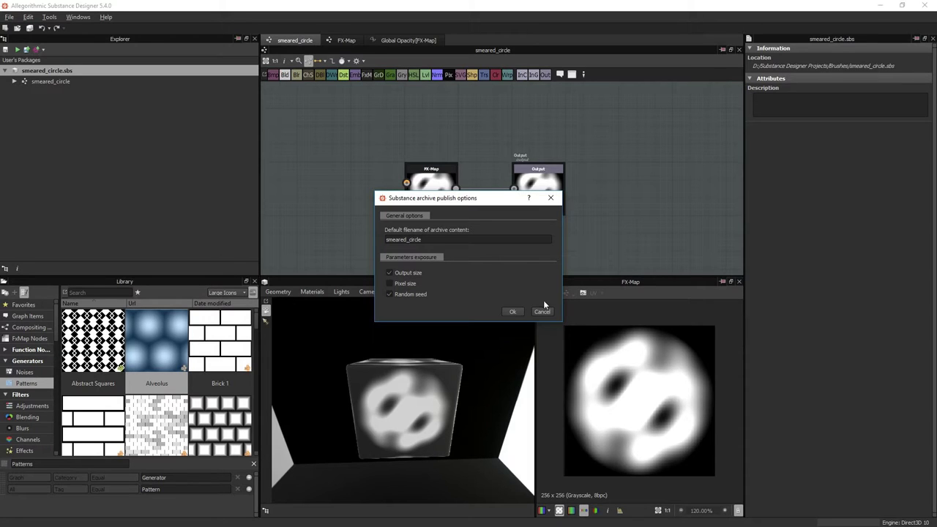
{"action": "left_click", "coordinate": [511, 312]}
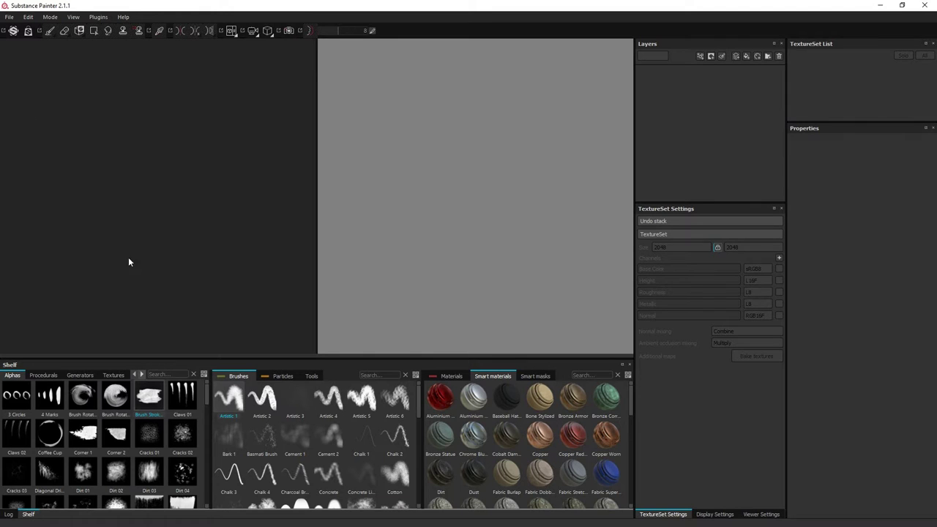
- Quit and relaunch Substance Painter, then open the PreviewSphere.spp sample project
{"action": "left_click", "coordinate": [9, 16]}
{"action": "left_click", "coordinate": [35, 9]}
{"action": "left_click", "coordinate": [9, 16]}
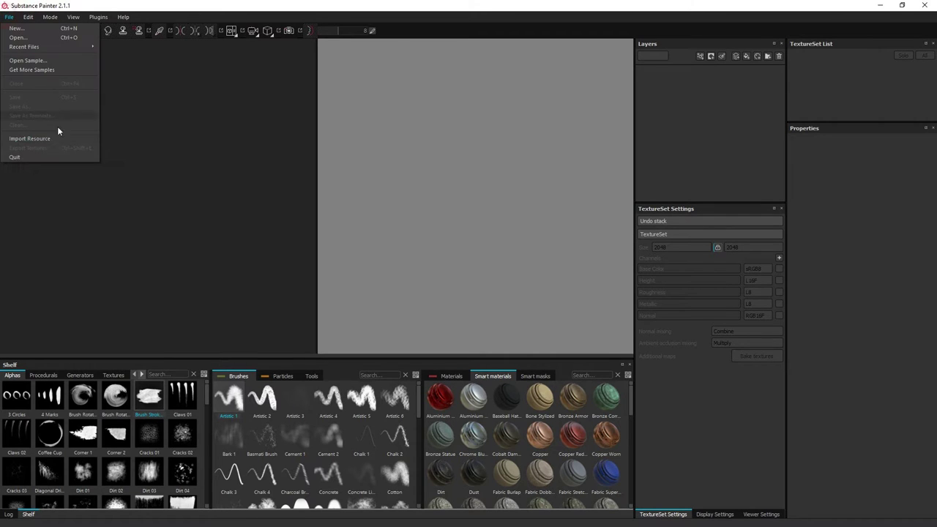
{"action": "left_click", "coordinate": [14, 157]}
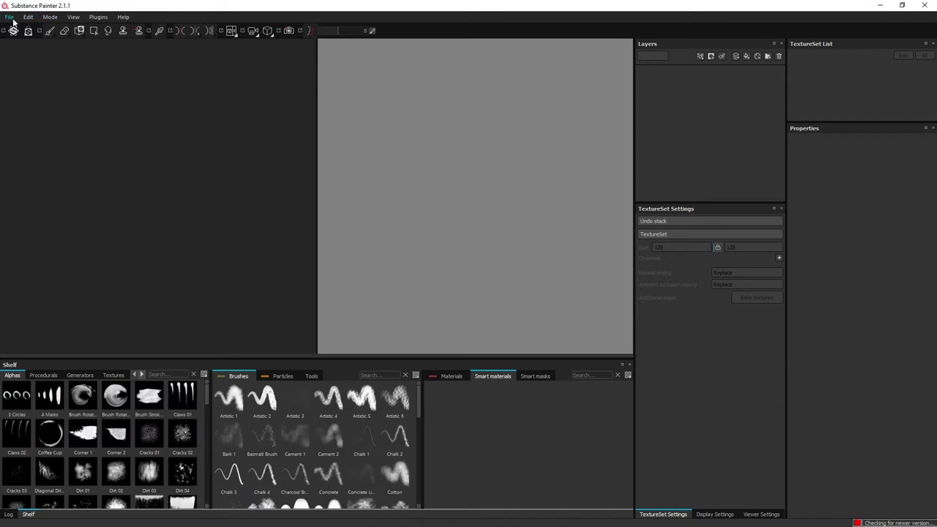
{"action": "left_click", "coordinate": [10, 17]}
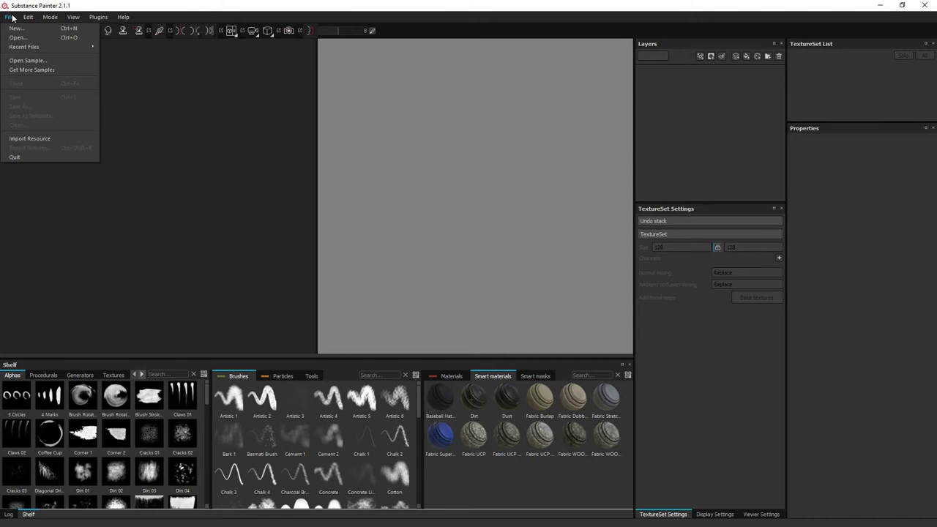
{"action": "left_click", "coordinate": [28, 60]}
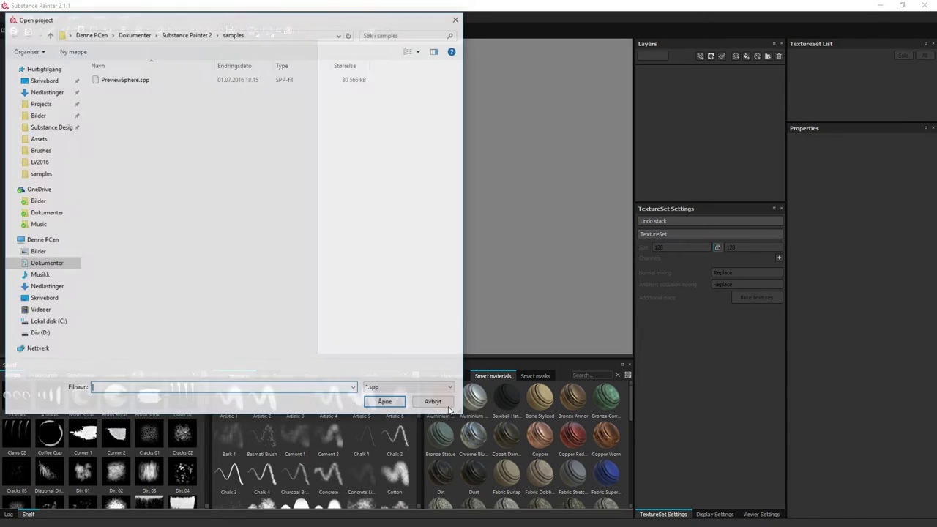
{"action": "double_click", "coordinate": [147, 80]}
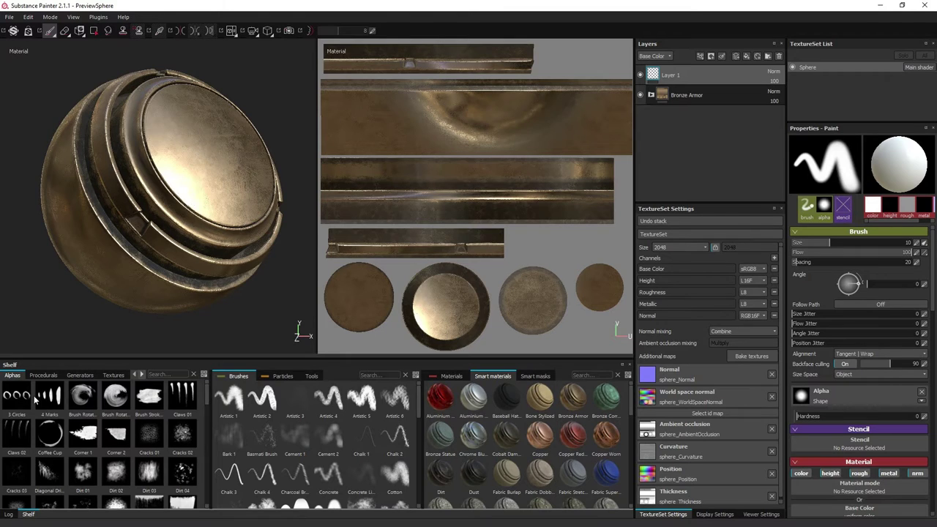
- Filter the alphas shelf by 'cir' and pick the Smeared Circle alpha
{"action": "left_click", "coordinate": [167, 373]}
{"action": "type", "text": "circle"}
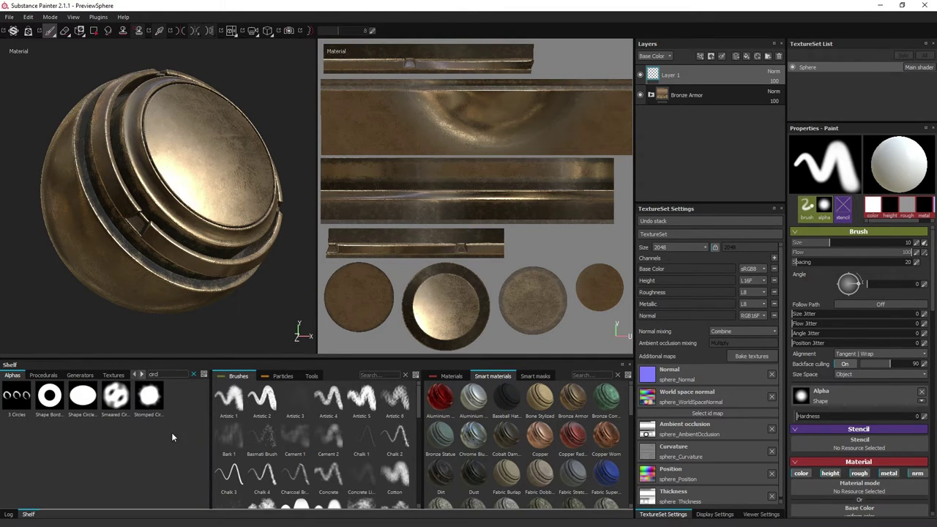
{"action": "left_click", "coordinate": [119, 412]}
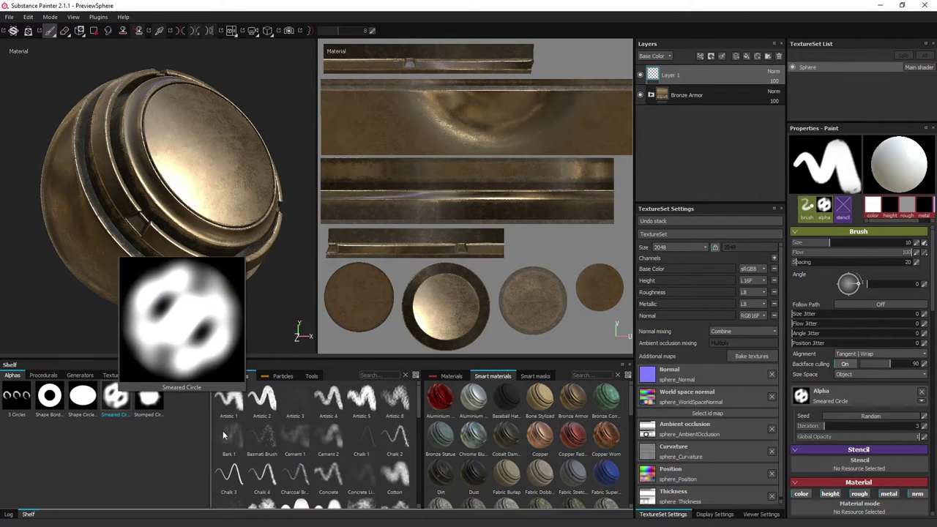
- Load the Artistic 1 brush at size 15 and remove its Alpha Dirt 03 alpha
{"action": "left_click", "coordinate": [239, 402]}
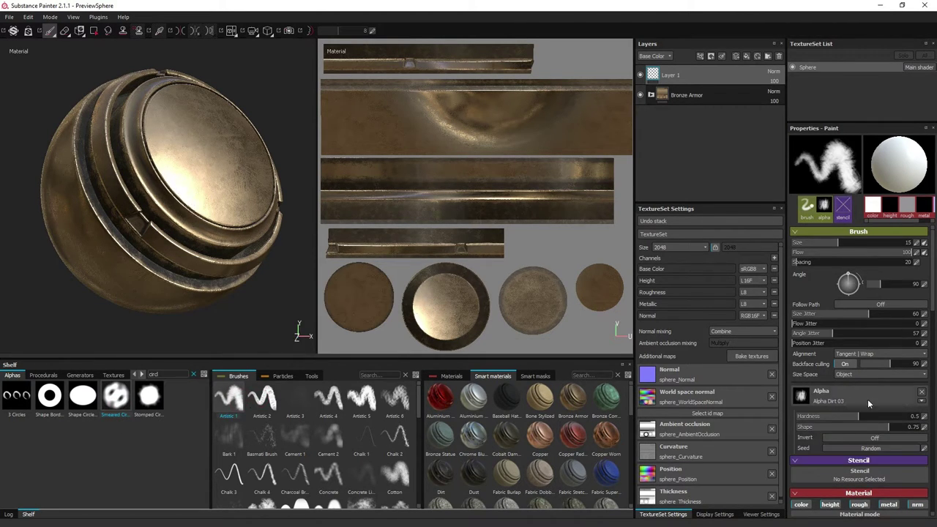
{"action": "scroll", "coordinate": [819, 315], "scroll_direction": "down", "scroll_amount": 4}
{"action": "scroll", "coordinate": [820, 339], "scroll_direction": "up", "scroll_amount": 4}
{"action": "mouse_move", "coordinate": [844, 244]}
{"action": "left_mouse_down"}
{"action": "mouse_move", "coordinate": [883, 249]}
{"action": "mouse_move", "coordinate": [820, 247]}
{"action": "mouse_move", "coordinate": [861, 244]}
{"action": "mouse_move", "coordinate": [823, 246]}
{"action": "mouse_move", "coordinate": [839, 240]}
{"action": "left_mouse_up"}
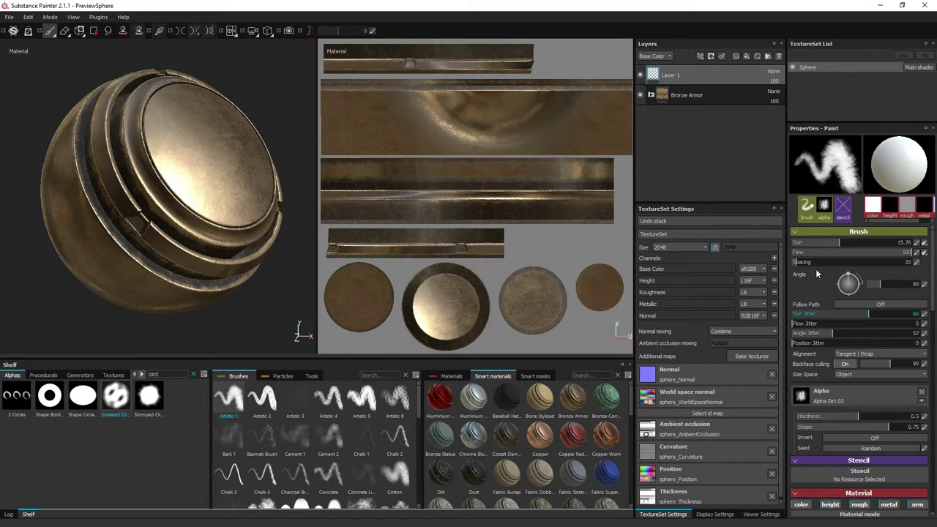
{"action": "mouse_move", "coordinate": [839, 243]}
{"action": "left_mouse_down"}
{"action": "mouse_move", "coordinate": [830, 246]}
{"action": "mouse_move", "coordinate": [850, 244]}
{"action": "mouse_move", "coordinate": [842, 250]}
{"action": "left_mouse_up"}
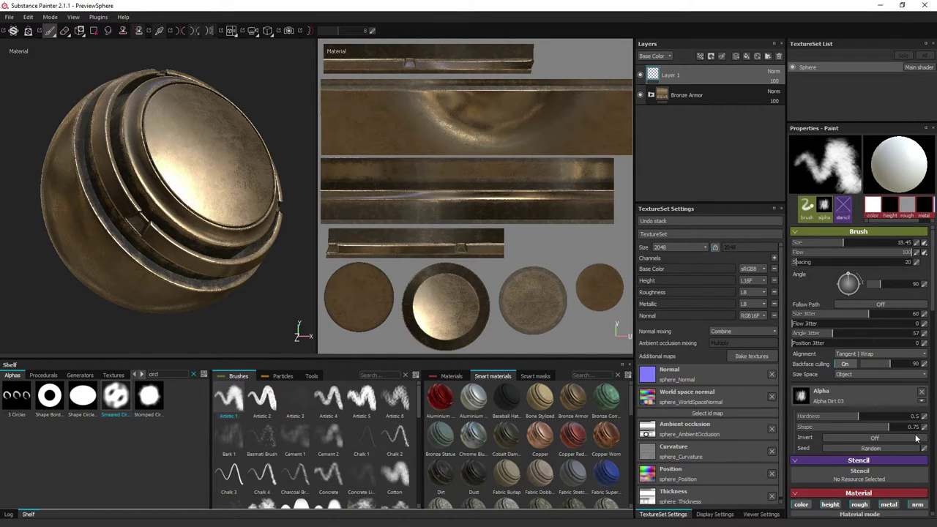
{"action": "left_click", "coordinate": [234, 400]}
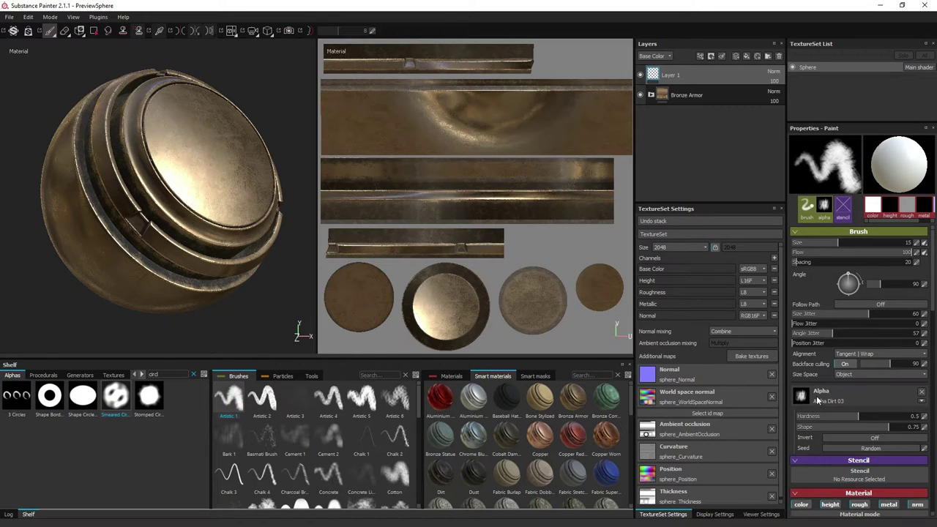
{"action": "left_click", "coordinate": [924, 393]}
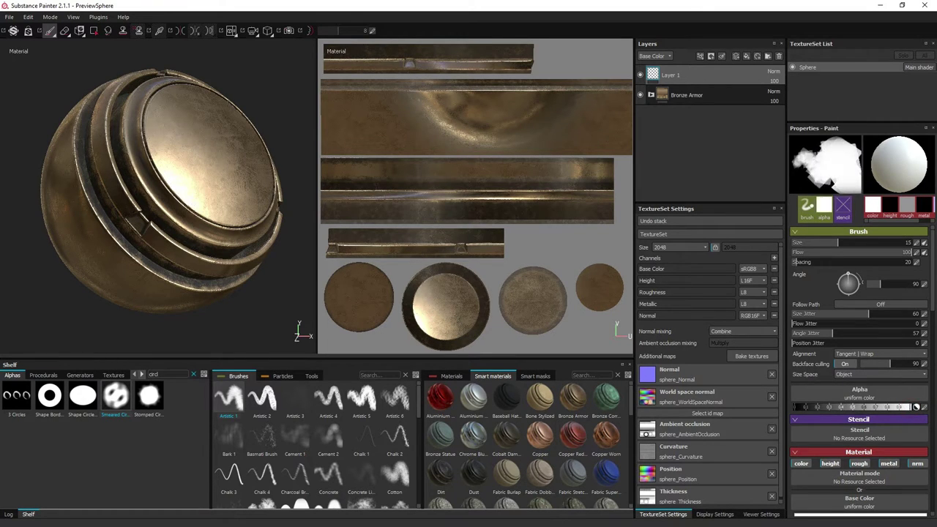
- Apply the Smeared Circle alpha with Iteration 3, Global Opacity 1 and a randomised seed
{"action": "left_click", "coordinate": [831, 408]}
{"action": "mouse_move", "coordinate": [831, 408]}
{"action": "left_mouse_down"}
{"action": "mouse_move", "coordinate": [912, 410]}
{"action": "mouse_move", "coordinate": [891, 410]}
{"action": "left_mouse_up"}
{"action": "mouse_move", "coordinate": [123, 399]}
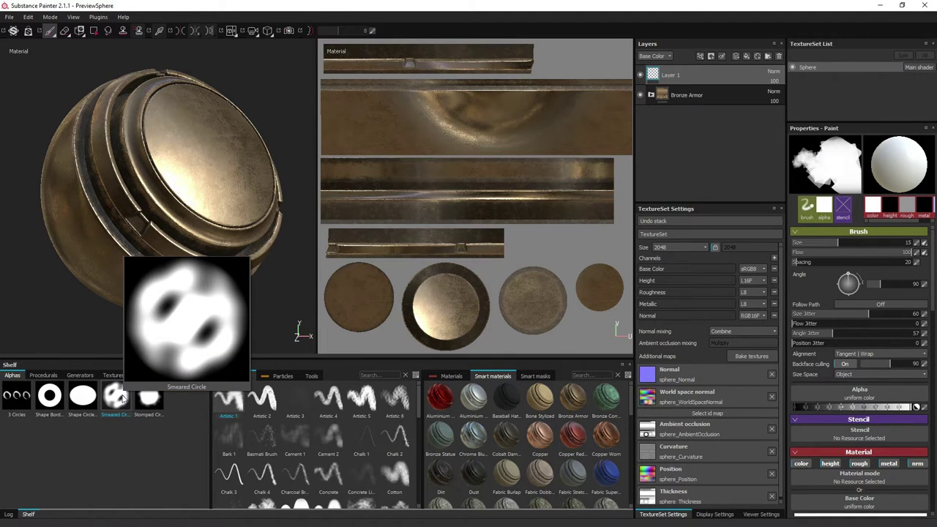
{"action": "left_click_drag", "start_coordinate": [123, 399], "coordinate": [842, 397]}
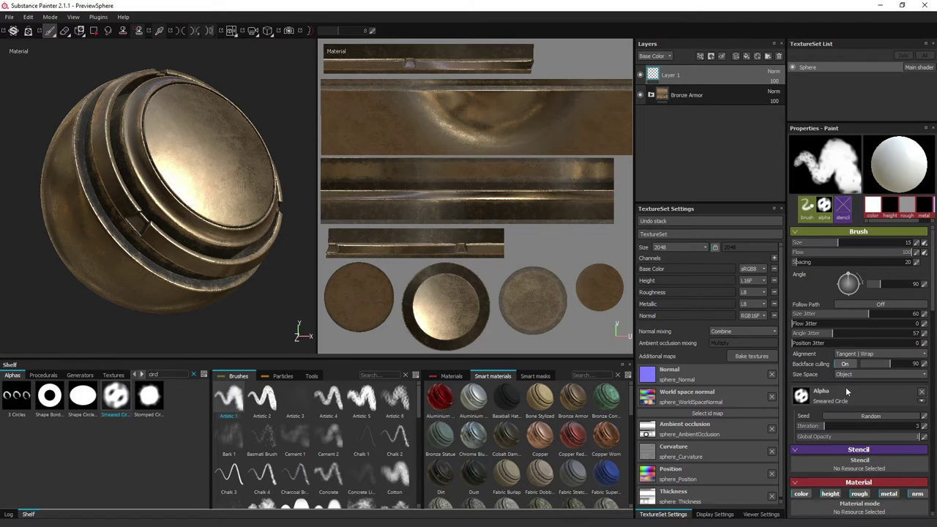
{"action": "left_click_drag", "start_coordinate": [831, 426], "coordinate": [919, 438]}
{"action": "left_click", "coordinate": [876, 417]}
{"action": "left_click", "coordinate": [879, 417]}
{"action": "left_click", "coordinate": [878, 417]}
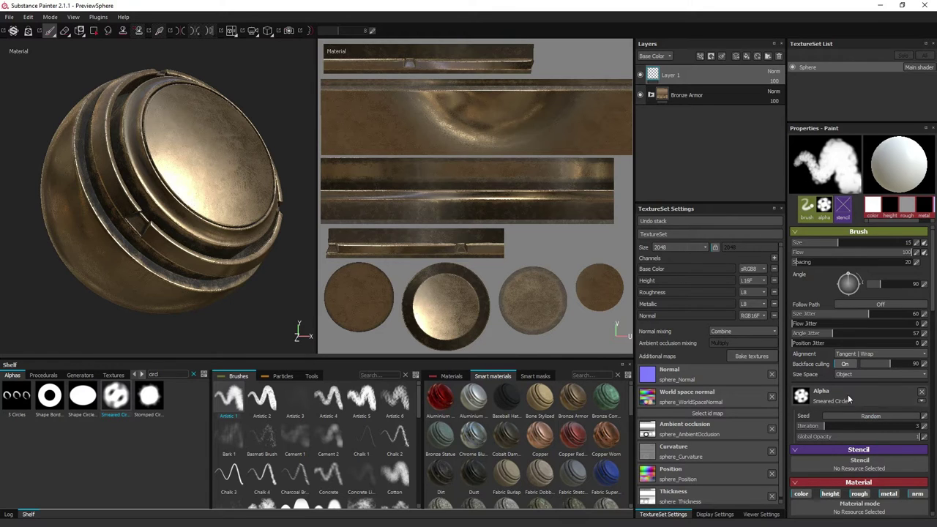
- Shrink size, lower flow, set spacing 5, add size jitter, and paint a dotted stroke on top
{"action": "left_click_drag", "start_coordinate": [834, 246], "coordinate": [814, 245]}
{"action": "mouse_move", "coordinate": [890, 252]}
{"action": "left_mouse_down"}
{"action": "mouse_move", "coordinate": [797, 260]}
{"action": "mouse_move", "coordinate": [881, 253]}
{"action": "left_mouse_up"}
{"action": "left_click_drag", "start_coordinate": [820, 261], "coordinate": [847, 264]}
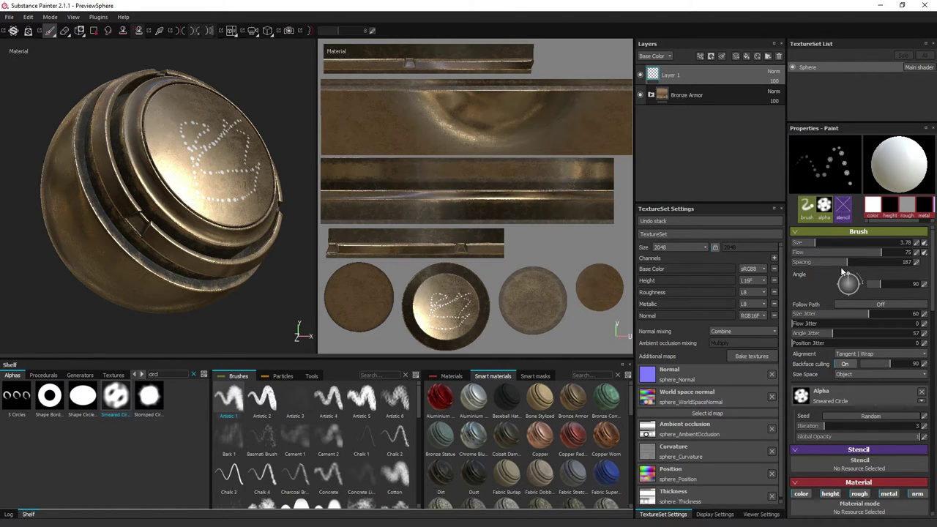
{"action": "left_click_drag", "start_coordinate": [850, 263], "coordinate": [810, 267]}
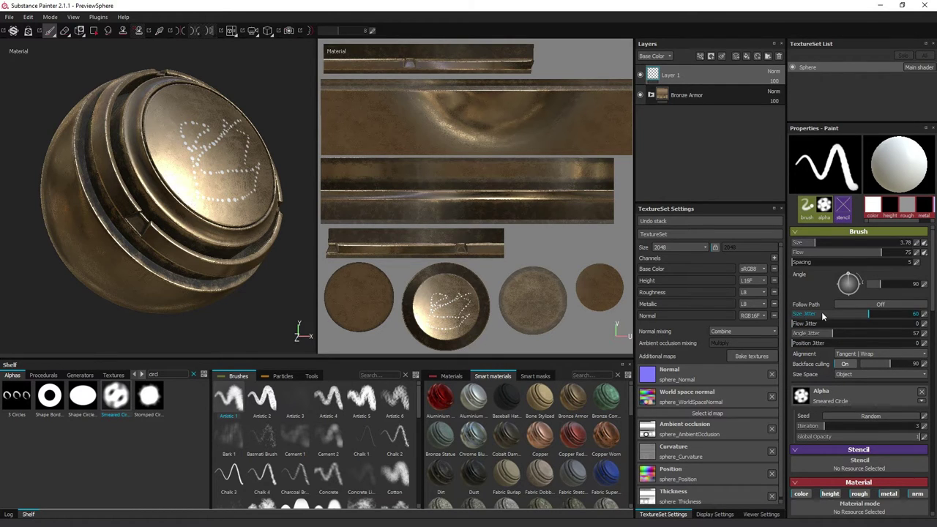
{"action": "left_click_drag", "start_coordinate": [784, 313], "coordinate": [886, 316]}
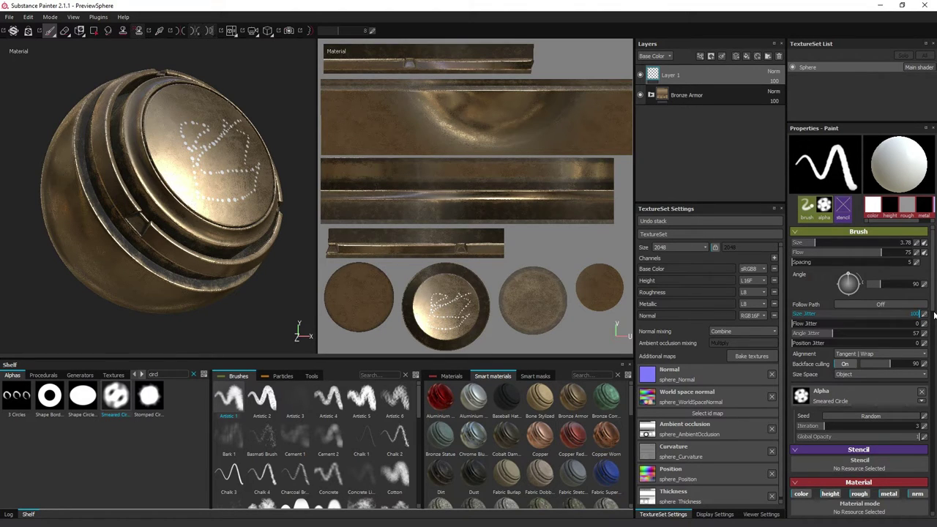
{"action": "left_click_drag", "start_coordinate": [811, 244], "coordinate": [803, 245]}
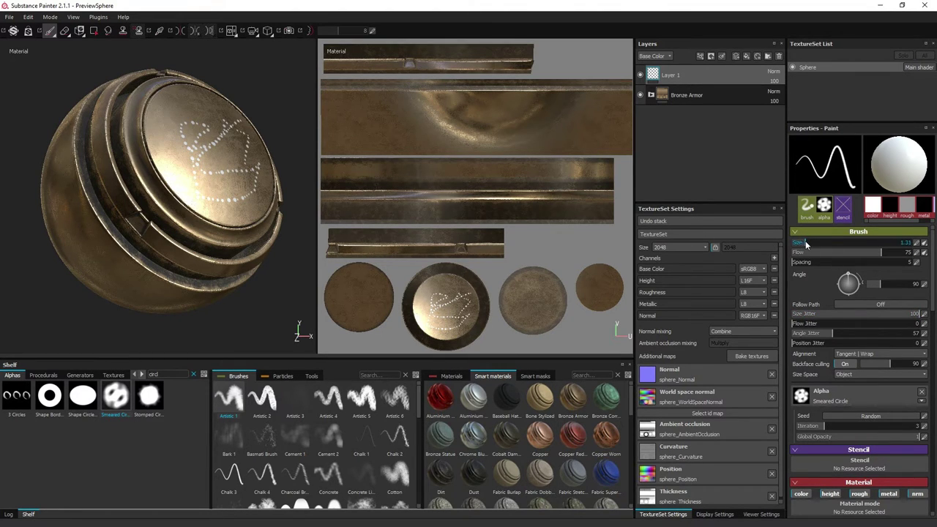
{"action": "left_click_drag", "start_coordinate": [181, 124], "coordinate": [214, 114]}
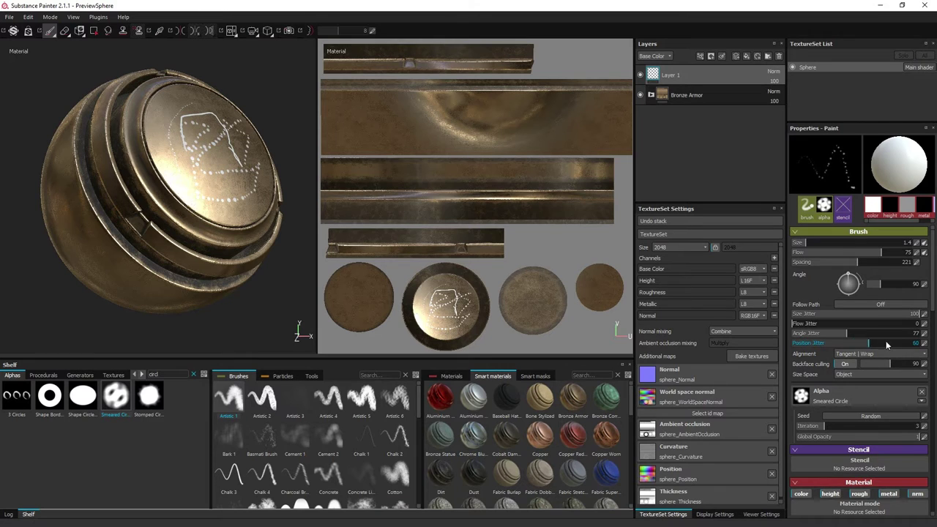
- Raise the brush position jitter and set its alignment to Camera
{"action": "left_click_drag", "start_coordinate": [880, 345], "coordinate": [882, 343]}
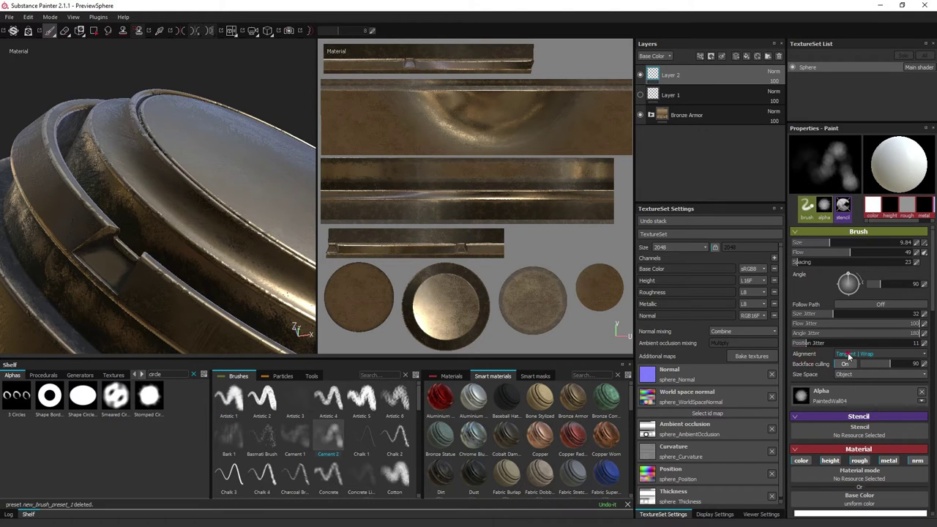
{"action": "left_click", "coordinate": [849, 356]}
{"action": "left_click", "coordinate": [853, 366]}
{"action": "mouse_move", "coordinate": [186, 177]}
{"action": "left_mouse_down", "text": "alt"}
{"action": "mouse_move", "coordinate": [131, 123]}
{"action": "mouse_move", "coordinate": [239, 212]}
{"action": "mouse_move", "coordinate": [245, 241]}
{"action": "mouse_move", "coordinate": [148, 221]}
{"action": "mouse_move", "coordinate": [210, 189]}
{"action": "mouse_move", "coordinate": [232, 200]}
{"action": "left_mouse_up", "text": "alt"}
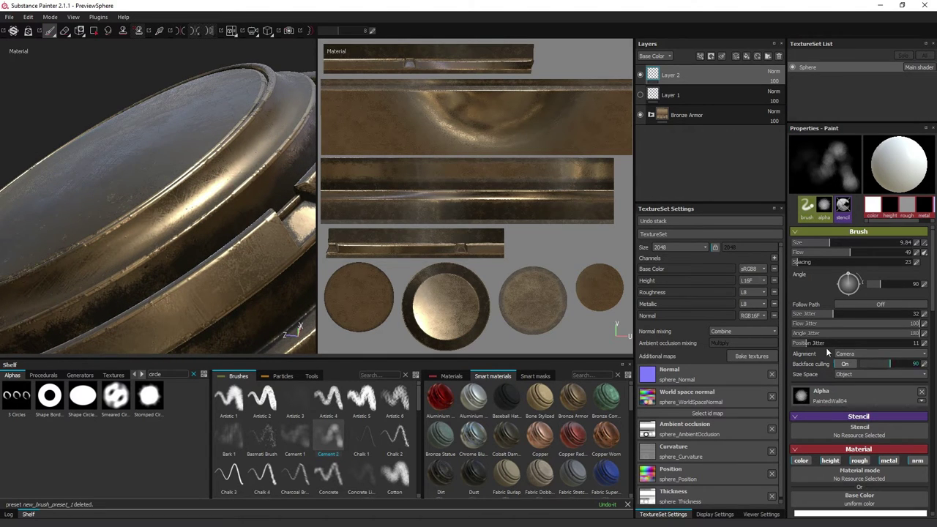
- Load the Artistic 4 brush preset and enlarge it to size 16.96
{"action": "left_click_drag", "start_coordinate": [221, 126], "coordinate": [143, 187], "text": "alt"}
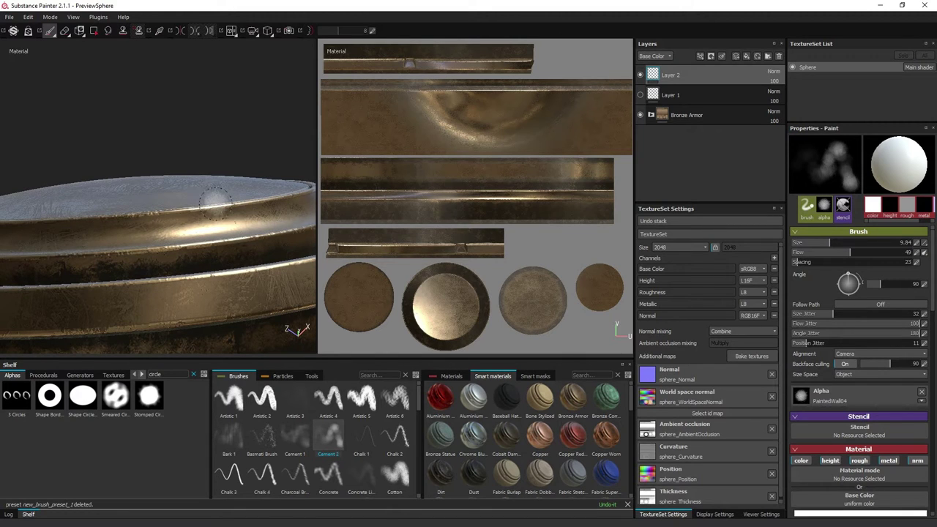
{"action": "left_click_drag", "start_coordinate": [203, 209], "coordinate": [181, 204], "text": "alt"}
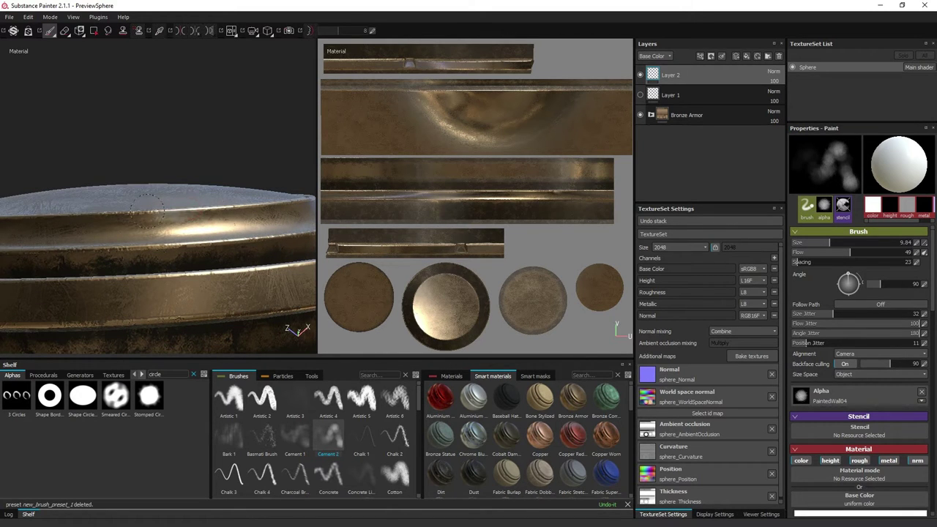
{"action": "mouse_move", "coordinate": [203, 212]}
{"action": "left_mouse_down", "text": "alt"}
{"action": "mouse_move", "coordinate": [168, 178]}
{"action": "mouse_move", "coordinate": [233, 190]}
{"action": "mouse_move", "coordinate": [178, 168]}
{"action": "mouse_move", "coordinate": [210, 226]}
{"action": "mouse_move", "coordinate": [229, 209]}
{"action": "mouse_move", "coordinate": [223, 217]}
{"action": "left_mouse_up", "text": "alt"}
{"action": "left_click", "coordinate": [361, 399]}
{"action": "left_click", "coordinate": [328, 399]}
{"action": "right_click_drag", "start_coordinate": [218, 214], "coordinate": [230, 206], "text": "ctrl"}
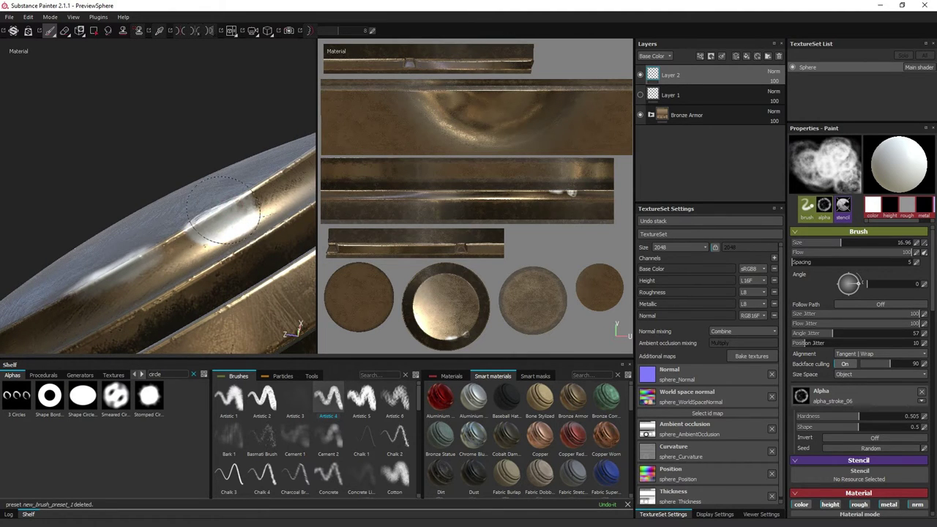
- Try brush alignments on the rim, switching to Tangent | Wrap, then Tangent | Planar
{"action": "mouse_move", "coordinate": [245, 197]}
{"action": "left_mouse_down", "text": "alt"}
{"action": "mouse_move", "coordinate": [241, 205]}
{"action": "mouse_move", "coordinate": [257, 205]}
{"action": "left_mouse_up", "text": "alt"}
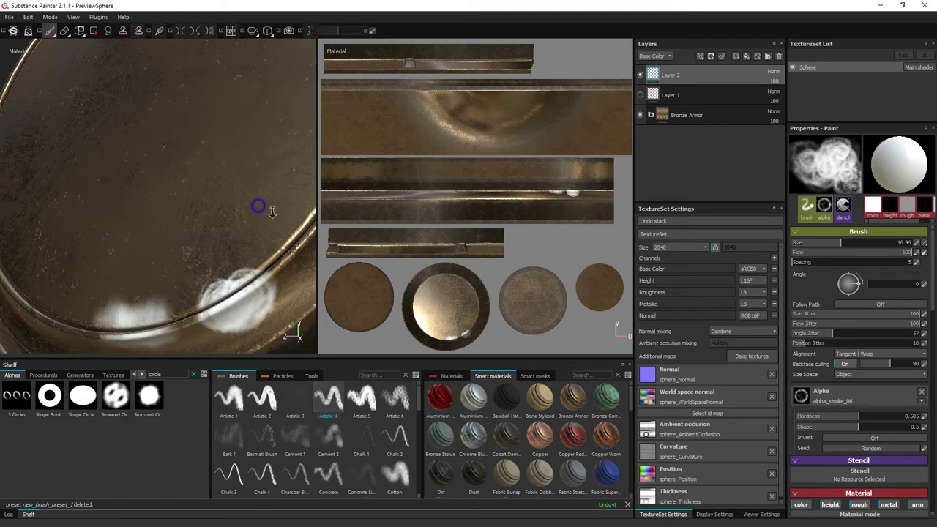
{"action": "left_click", "coordinate": [850, 353]}
{"action": "left_click", "coordinate": [852, 365]}
{"action": "mouse_move", "coordinate": [297, 256]}
{"action": "left_mouse_down", "text": "alt"}
{"action": "mouse_move", "coordinate": [188, 184]}
{"action": "mouse_move", "coordinate": [237, 202]}
{"action": "mouse_move", "coordinate": [246, 223]}
{"action": "mouse_move", "coordinate": [241, 210]}
{"action": "mouse_move", "coordinate": [228, 212]}
{"action": "left_mouse_up", "text": "alt"}
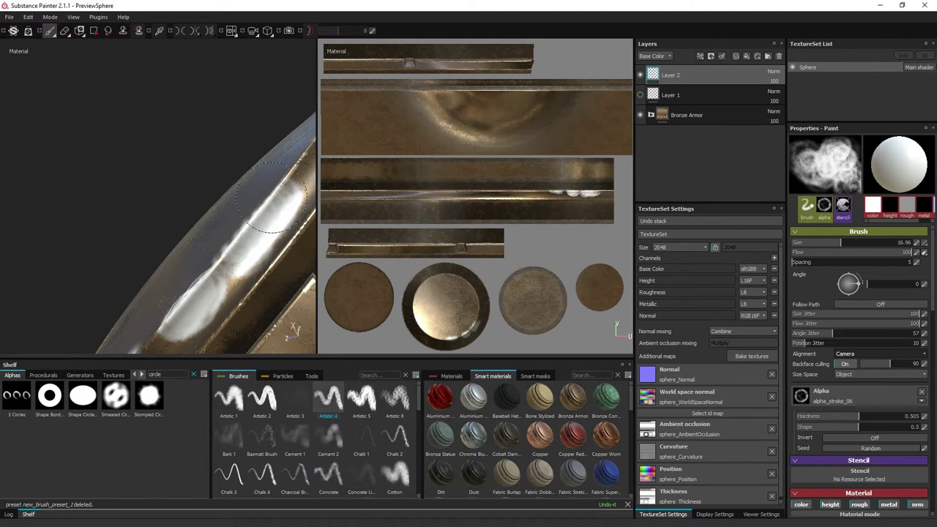
{"action": "mouse_move", "coordinate": [241, 234]}
{"action": "left_mouse_down", "text": "alt"}
{"action": "mouse_move", "coordinate": [268, 198]}
{"action": "mouse_move", "coordinate": [95, 278]}
{"action": "mouse_move", "coordinate": [117, 271]}
{"action": "left_mouse_up", "text": "alt"}
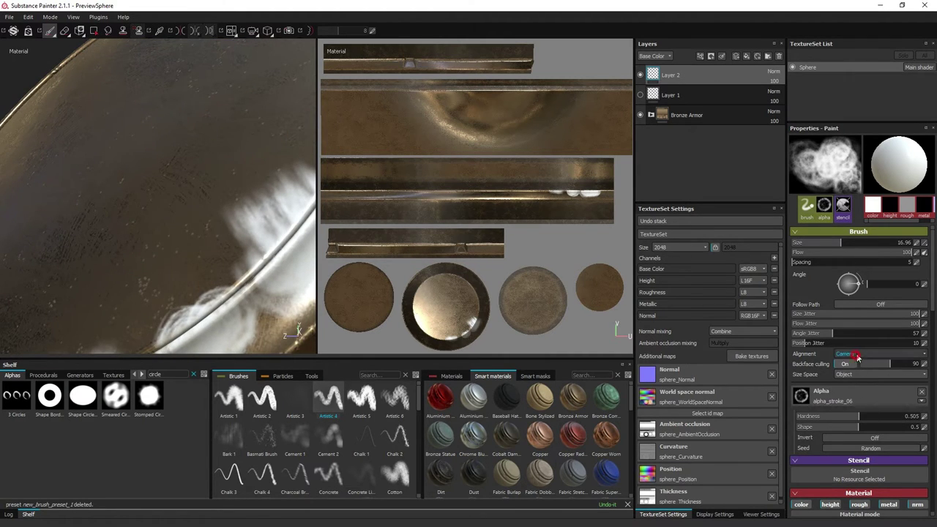
{"action": "left_click", "coordinate": [854, 356]}
{"action": "left_click", "coordinate": [848, 369]}
{"action": "mouse_move", "coordinate": [307, 220]}
{"action": "left_mouse_down", "text": "alt"}
{"action": "mouse_move", "coordinate": [266, 215]}
{"action": "mouse_move", "coordinate": [241, 250]}
{"action": "mouse_move", "coordinate": [247, 232]}
{"action": "mouse_move", "coordinate": [235, 213]}
{"action": "mouse_move", "coordinate": [252, 246]}
{"action": "mouse_move", "coordinate": [219, 212]}
{"action": "mouse_move", "coordinate": [198, 212]}
{"action": "mouse_move", "coordinate": [203, 234]}
{"action": "mouse_move", "coordinate": [200, 225]}
{"action": "mouse_move", "coordinate": [194, 234]}
{"action": "left_mouse_up", "text": "alt"}
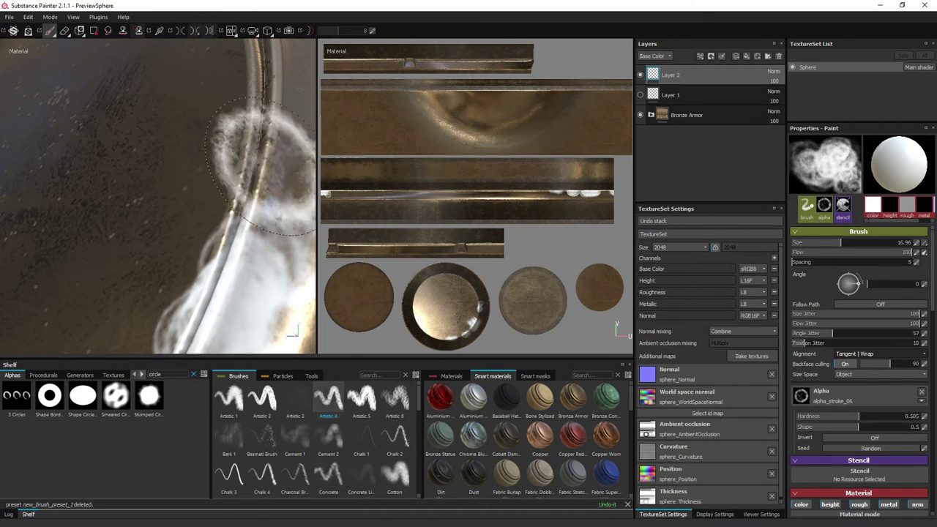
{"action": "left_click", "coordinate": [857, 355]}
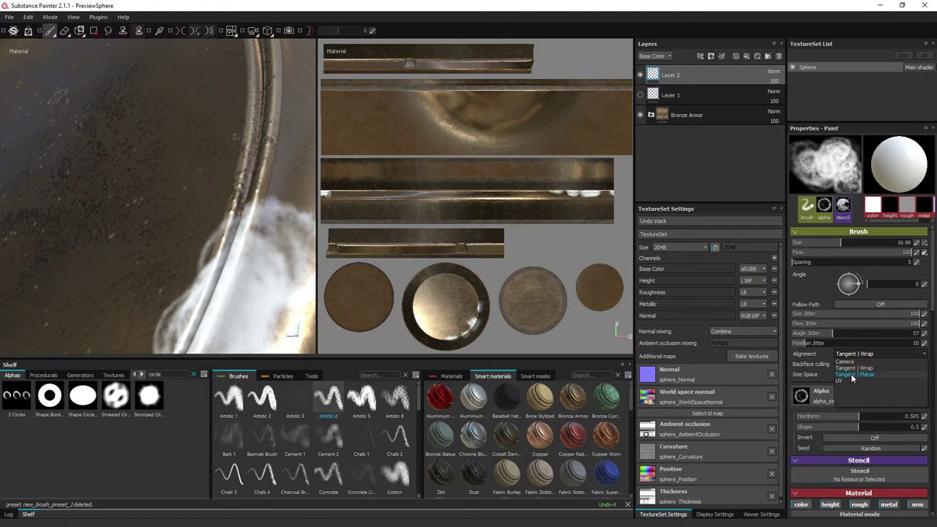
{"action": "left_click", "coordinate": [851, 378]}
- Paint more soft white stamps along the rim, then load the Artistic 5 brush
{"action": "left_click_drag", "start_coordinate": [209, 167], "coordinate": [176, 256], "text": "alt"}
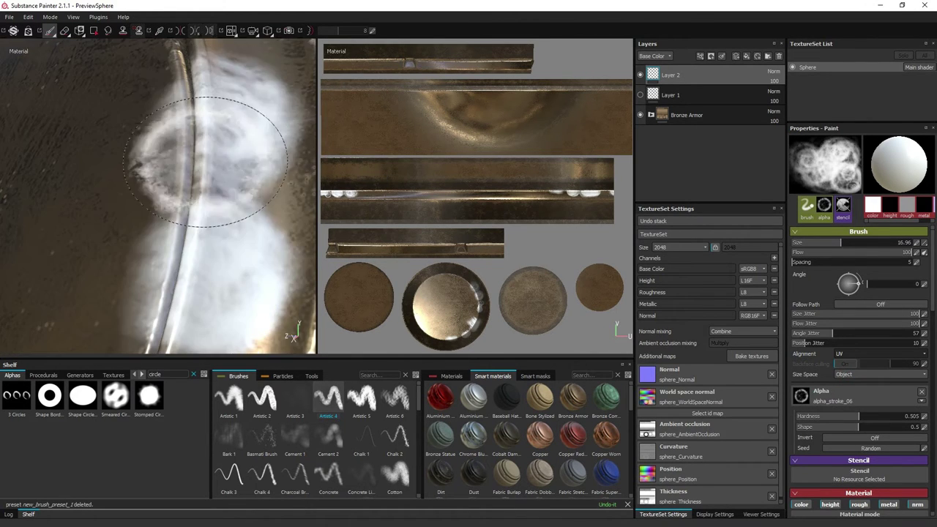
{"action": "mouse_move", "coordinate": [210, 157]}
{"action": "left_mouse_down", "text": "alt"}
{"action": "mouse_move", "coordinate": [219, 241]}
{"action": "mouse_move", "coordinate": [188, 193]}
{"action": "mouse_move", "coordinate": [173, 249]}
{"action": "mouse_move", "coordinate": [153, 205]}
{"action": "mouse_move", "coordinate": [142, 235]}
{"action": "mouse_move", "coordinate": [190, 218]}
{"action": "mouse_move", "coordinate": [182, 230]}
{"action": "left_mouse_up", "text": "alt"}
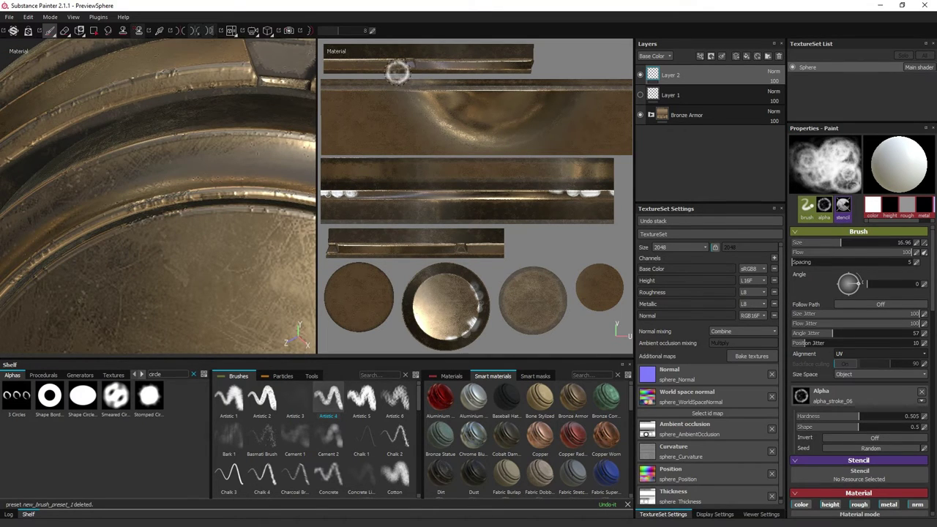
{"action": "left_click_drag", "start_coordinate": [139, 191], "coordinate": [217, 227], "text": "alt"}
{"action": "left_click", "coordinate": [361, 402]}
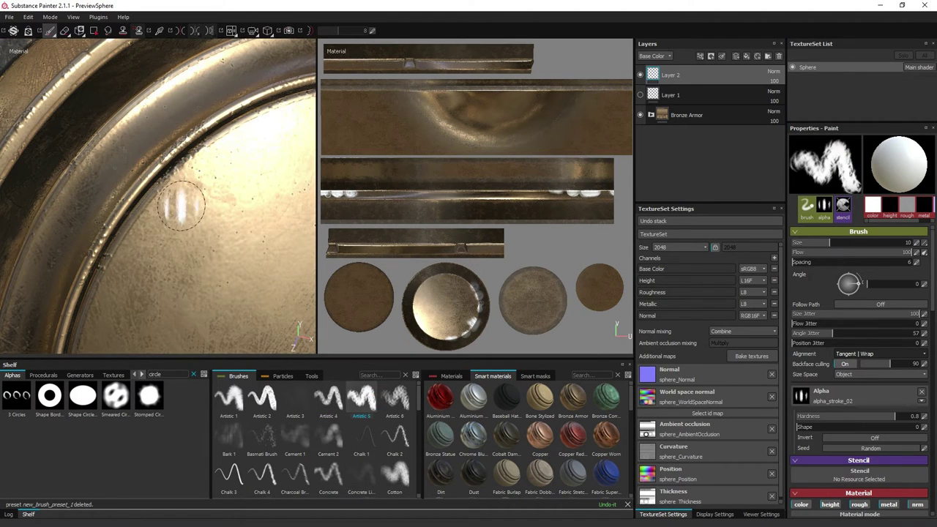
- Load Artistic 1, align it to UV, enlarge it to 23.95 and smear across the groove
{"action": "left_click", "coordinate": [243, 400]}
{"action": "left_click_drag", "start_coordinate": [183, 185], "coordinate": [315, 107], "text": "alt"}
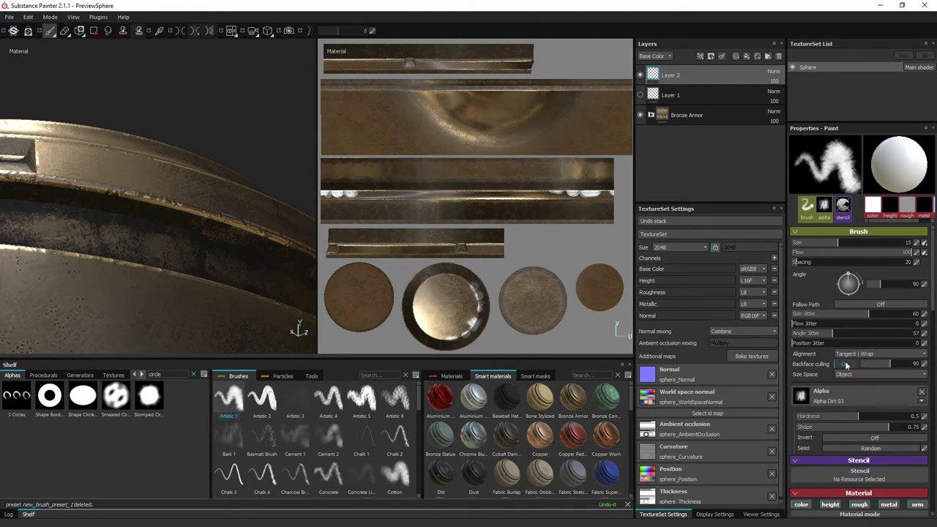
{"action": "left_click", "coordinate": [866, 353]}
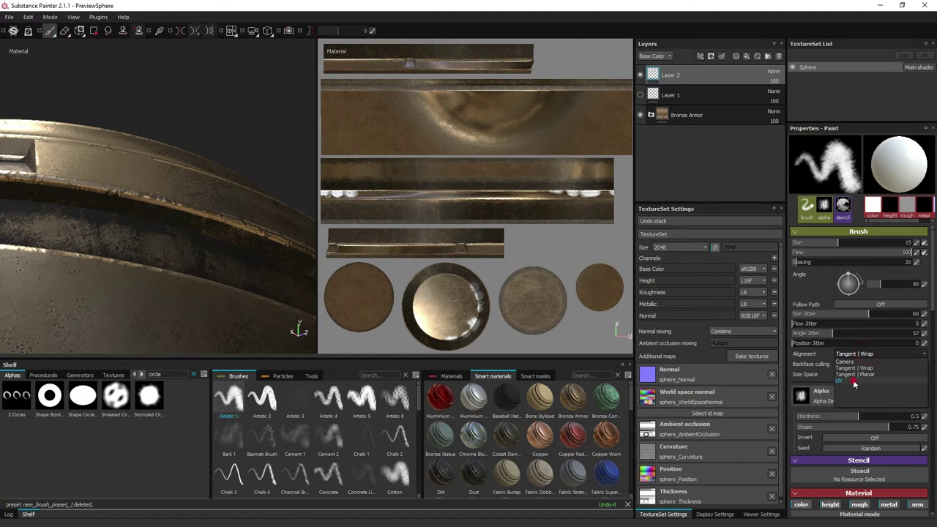
{"action": "left_click", "coordinate": [854, 381]}
{"action": "mouse_move", "coordinate": [153, 245]}
{"action": "left_mouse_down", "text": "alt"}
{"action": "mouse_move", "coordinate": [157, 228]}
{"action": "mouse_move", "coordinate": [145, 213]}
{"action": "mouse_move", "coordinate": [290, 195]}
{"action": "mouse_move", "coordinate": [245, 154]}
{"action": "mouse_move", "coordinate": [209, 198]}
{"action": "mouse_move", "coordinate": [191, 150]}
{"action": "mouse_move", "coordinate": [171, 162]}
{"action": "mouse_move", "coordinate": [197, 177]}
{"action": "mouse_move", "coordinate": [165, 151]}
{"action": "left_mouse_up", "text": "alt"}
{"action": "right_click_drag", "start_coordinate": [166, 151], "coordinate": [192, 150], "text": "ctrl"}
{"action": "mouse_move", "coordinate": [220, 147]}
{"action": "left_mouse_down", "text": "alt"}
{"action": "mouse_move", "coordinate": [246, 125]}
{"action": "mouse_move", "coordinate": [52, 141]}
{"action": "mouse_move", "coordinate": [315, 126]}
{"action": "left_mouse_up", "text": "alt"}
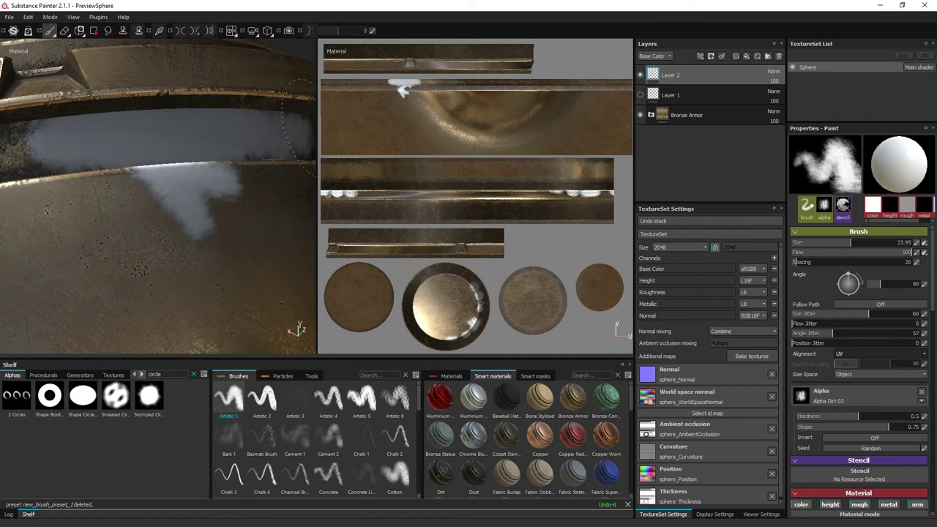
{"action": "mouse_move", "coordinate": [62, 155]}
{"action": "left_mouse_down", "text": "alt"}
{"action": "mouse_move", "coordinate": [142, 109]}
{"action": "mouse_move", "coordinate": [29, 128]}
{"action": "left_mouse_up", "text": "alt"}
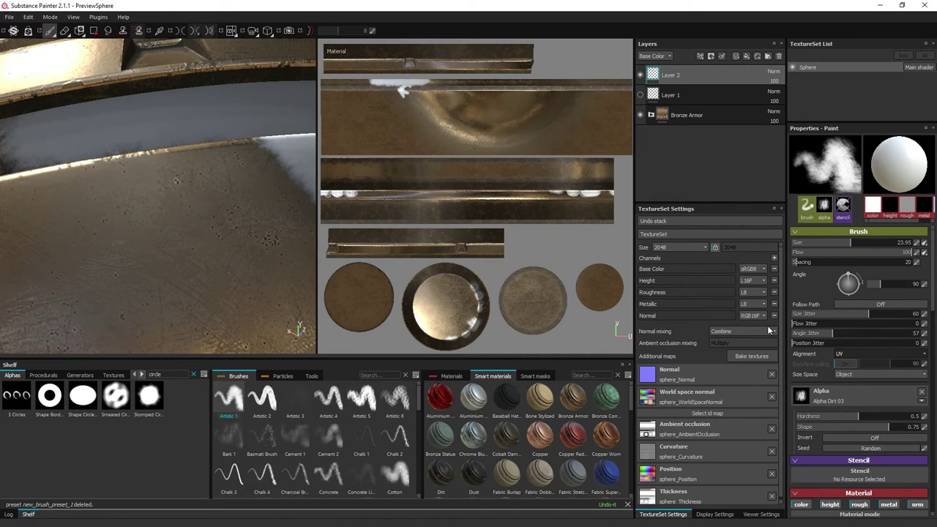
- Return brush alignment to Tangent | Wrap and paint a white stroke on the sphere
{"action": "left_click", "coordinate": [860, 354]}
{"action": "left_click", "coordinate": [861, 368]}
{"action": "mouse_move", "coordinate": [169, 136]}
{"action": "left_mouse_down", "text": "alt"}
{"action": "mouse_move", "coordinate": [215, 136]}
{"action": "mouse_move", "coordinate": [128, 150]}
{"action": "left_mouse_up", "text": "alt"}
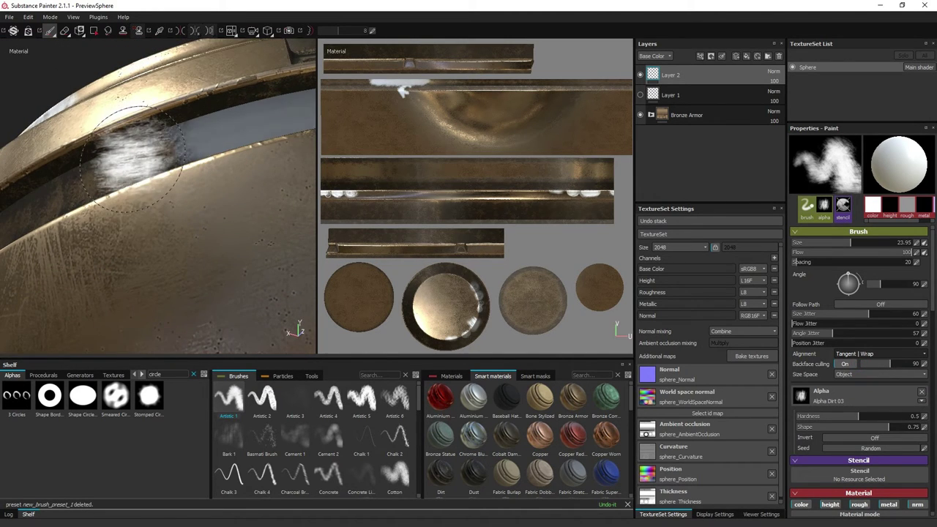
{"action": "mouse_move", "coordinate": [260, 126]}
{"action": "left_mouse_down"}
{"action": "mouse_move", "coordinate": [282, 143]}
{"action": "mouse_move", "coordinate": [219, 146]}
{"action": "left_mouse_up"}
- Keep size space as Object and paint white strokes on the rim, 2D texture and body
{"action": "left_click", "coordinate": [855, 374]}
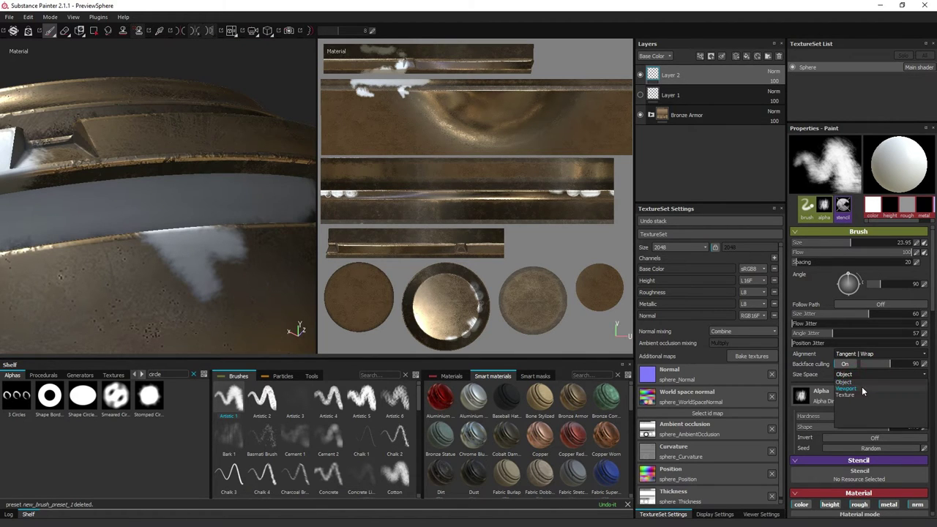
{"action": "left_click", "coordinate": [859, 381]}
{"action": "mouse_move", "coordinate": [180, 135]}
{"action": "left_mouse_down"}
{"action": "mouse_move", "coordinate": [210, 157]}
{"action": "mouse_move", "coordinate": [220, 183]}
{"action": "mouse_move", "coordinate": [172, 229]}
{"action": "mouse_move", "coordinate": [176, 238]}
{"action": "mouse_move", "coordinate": [220, 242]}
{"action": "mouse_move", "coordinate": [234, 256]}
{"action": "left_mouse_up"}
{"action": "left_click_drag", "start_coordinate": [410, 125], "coordinate": [374, 132]}
{"action": "mouse_move", "coordinate": [252, 238]}
{"action": "left_mouse_down", "text": "alt"}
{"action": "mouse_move", "coordinate": [188, 210]}
{"action": "mouse_move", "coordinate": [213, 211]}
{"action": "mouse_move", "coordinate": [192, 213]}
{"action": "left_mouse_up", "text": "alt"}
{"action": "left_click_drag", "start_coordinate": [120, 168], "coordinate": [162, 161], "text": "alt"}
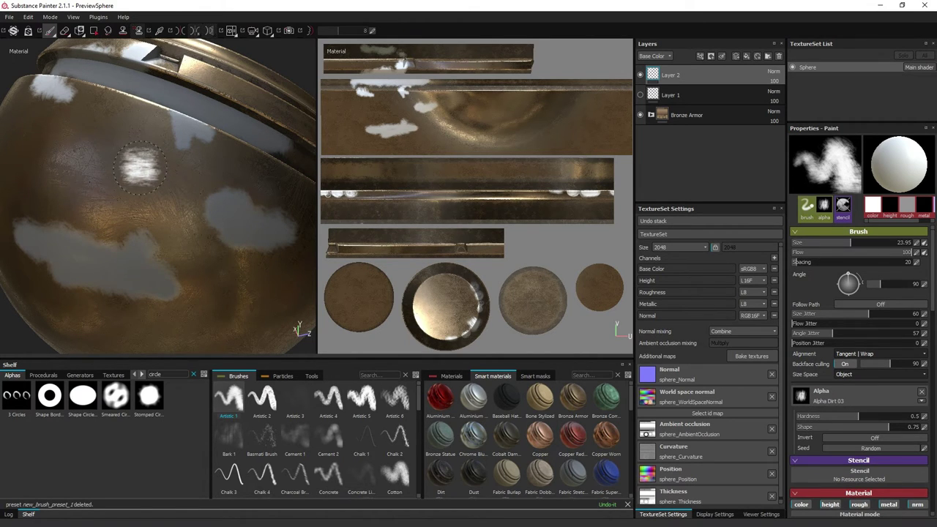
{"action": "left_click_drag", "start_coordinate": [128, 155], "coordinate": [121, 150]}
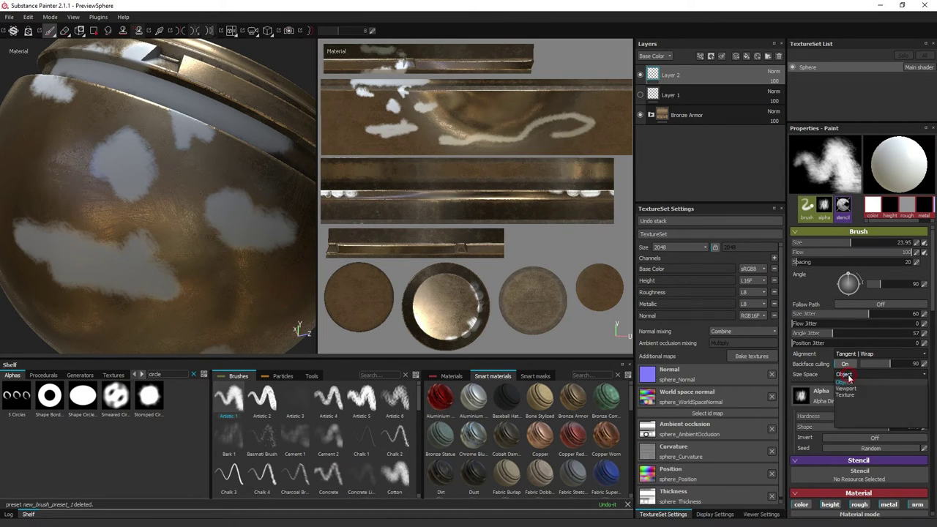
- Set brush Size Space to Viewport and paint white strokes on the texture and sphere
{"action": "left_click", "coordinate": [848, 375]}
{"action": "left_click", "coordinate": [846, 390]}
{"action": "mouse_move", "coordinate": [183, 220]}
{"action": "left_mouse_down", "text": "alt"}
{"action": "mouse_move", "coordinate": [126, 117]}
{"action": "mouse_move", "coordinate": [209, 216]}
{"action": "left_mouse_up", "text": "alt"}
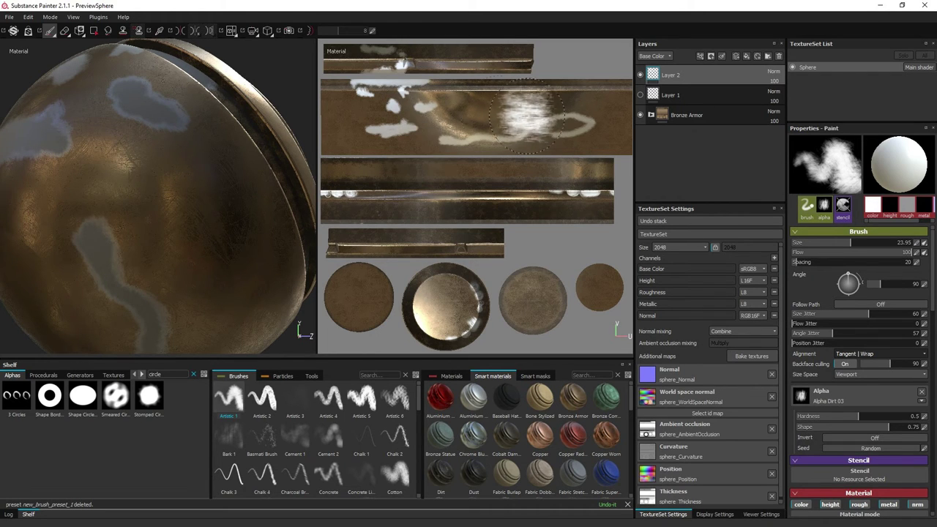
{"action": "mouse_move", "coordinate": [500, 117]}
{"action": "left_mouse_down"}
{"action": "mouse_move", "coordinate": [522, 131]}
{"action": "mouse_move", "coordinate": [511, 133]}
{"action": "mouse_move", "coordinate": [525, 118]}
{"action": "mouse_move", "coordinate": [560, 123]}
{"action": "left_mouse_up"}
{"action": "left_click_drag", "start_coordinate": [241, 167], "coordinate": [121, 176]}
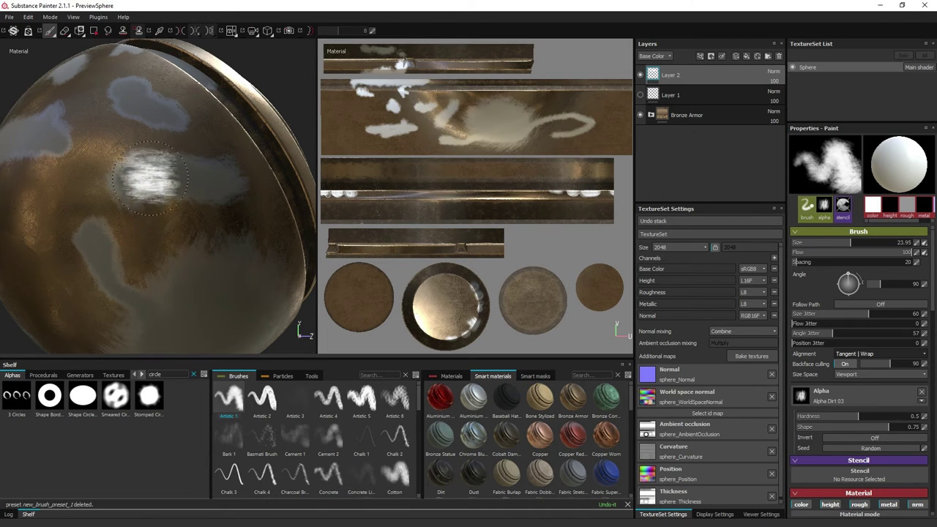
- Switch Size Space to Texture and paint white strokes on the flat texture
{"action": "left_click", "coordinate": [869, 375]}
{"action": "left_click", "coordinate": [855, 395]}
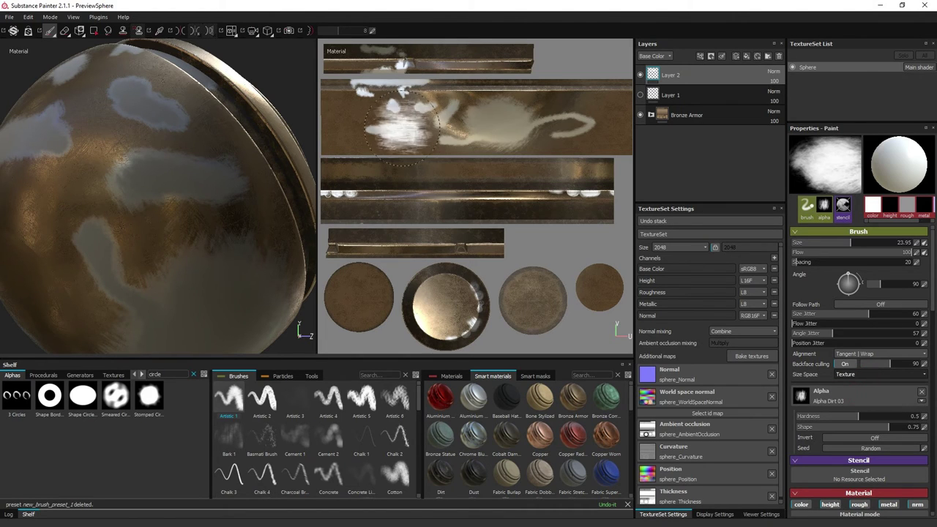
{"action": "left_click", "coordinate": [839, 376]}
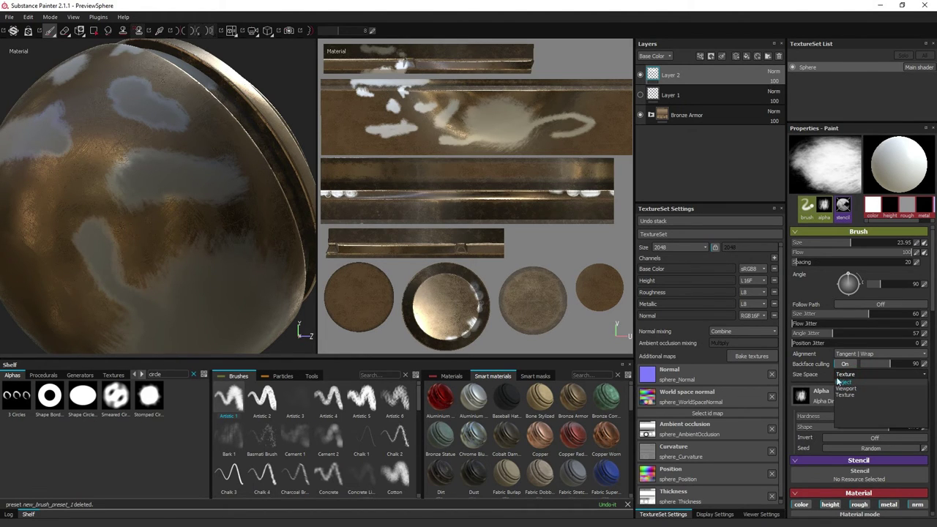
{"action": "left_click", "coordinate": [847, 395]}
{"action": "left_click_drag", "start_coordinate": [458, 136], "coordinate": [430, 157]}
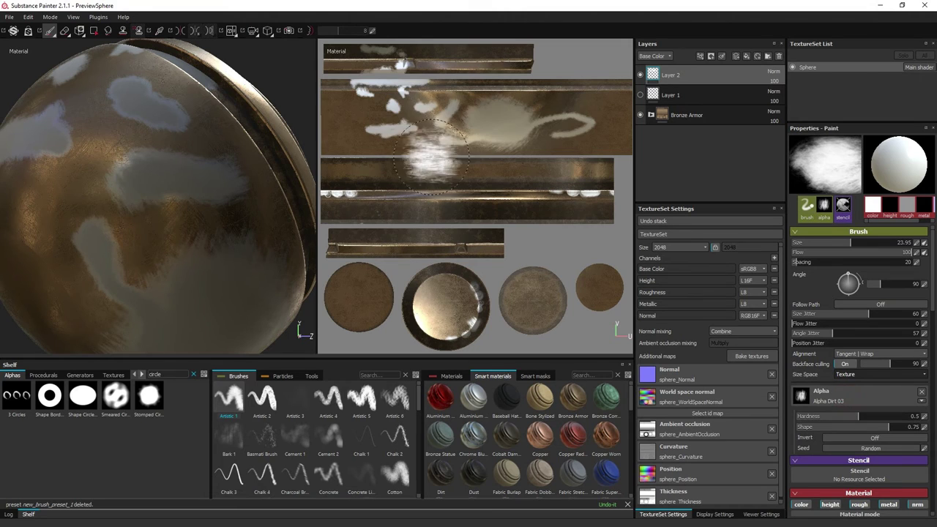
{"action": "mouse_move", "coordinate": [350, 123]}
{"action": "left_mouse_down"}
{"action": "mouse_move", "coordinate": [370, 128]}
{"action": "mouse_move", "coordinate": [365, 145]}
{"action": "left_mouse_up"}
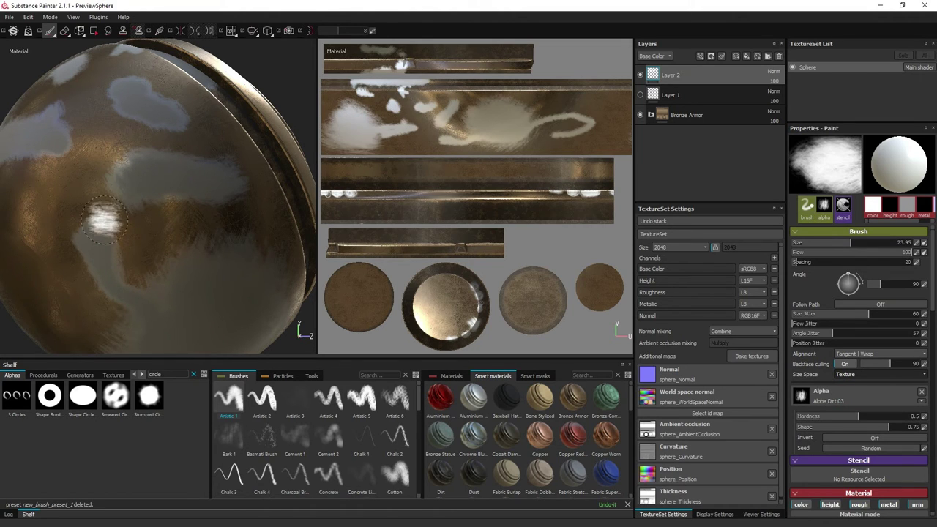
{"action": "mouse_move", "coordinate": [104, 218]}
{"action": "left_mouse_down", "text": "alt"}
{"action": "mouse_move", "coordinate": [219, 157]}
{"action": "mouse_move", "coordinate": [168, 183]}
{"action": "mouse_move", "coordinate": [129, 230]}
{"action": "mouse_move", "coordinate": [170, 265]}
{"action": "left_mouse_up", "text": "alt"}
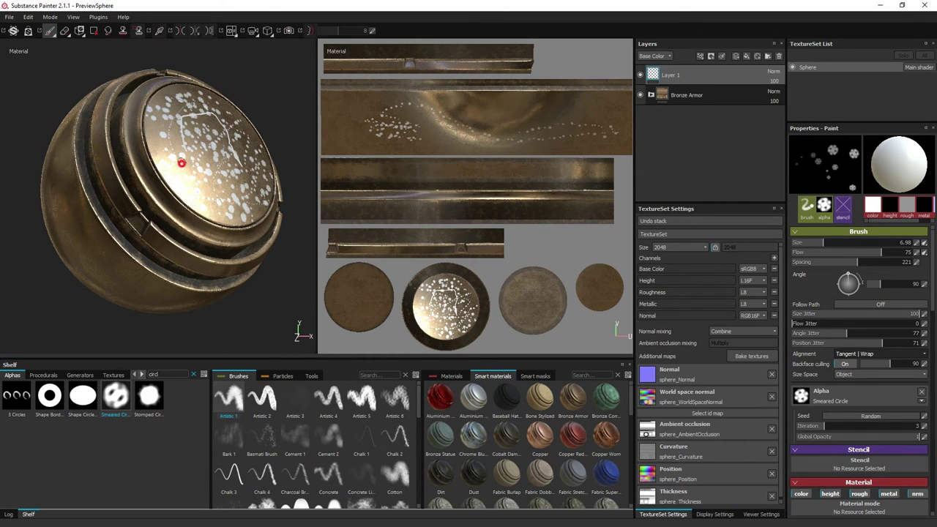
- Save the current brush as a new brush preset and name it 'something'
{"action": "right_click", "coordinate": [814, 285]}
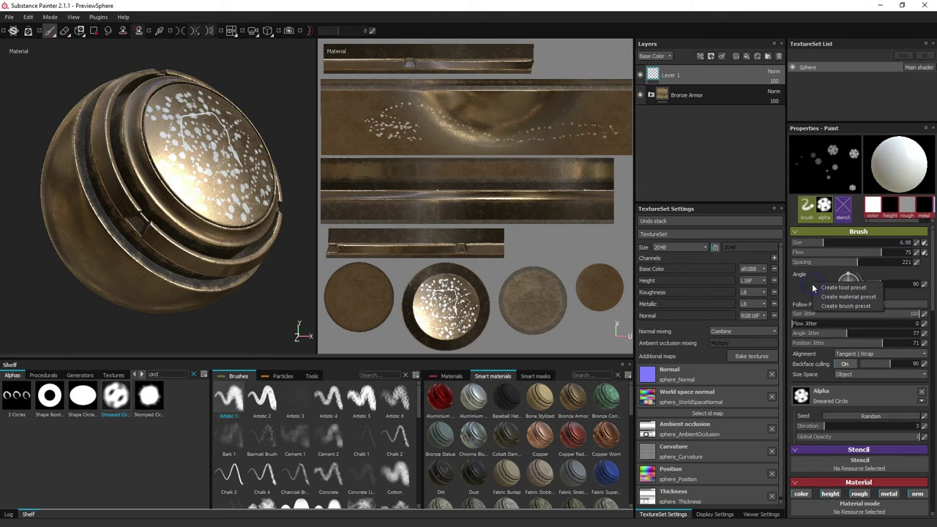
{"action": "right_click", "coordinate": [808, 293]}
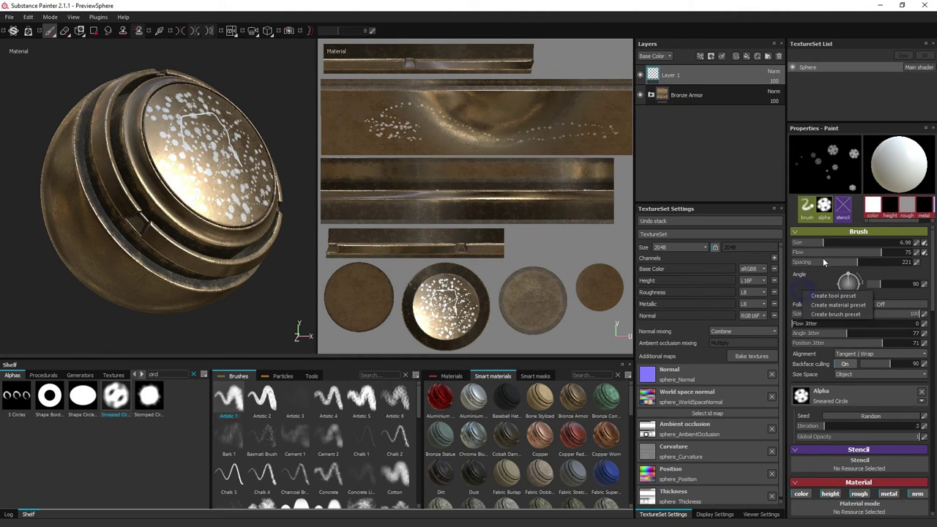
{"action": "left_click", "coordinate": [837, 316]}
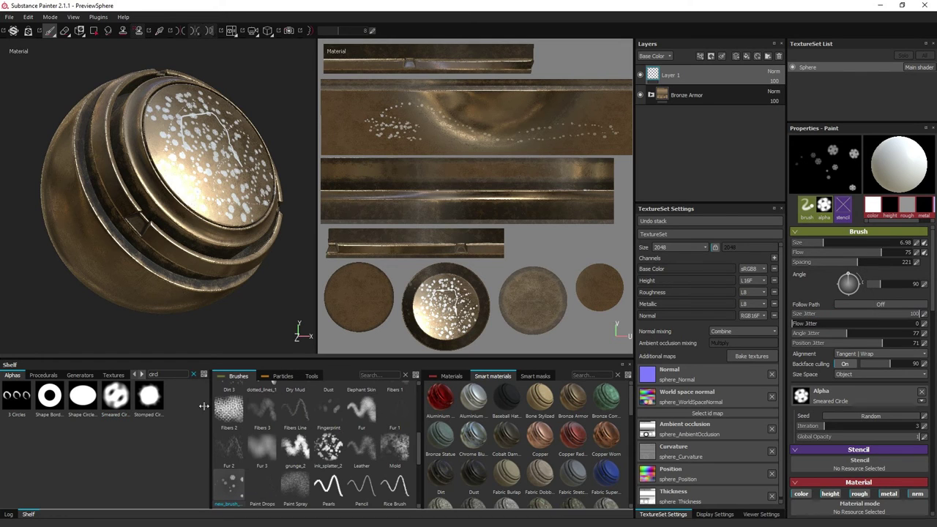
{"action": "right_click", "coordinate": [232, 505]}
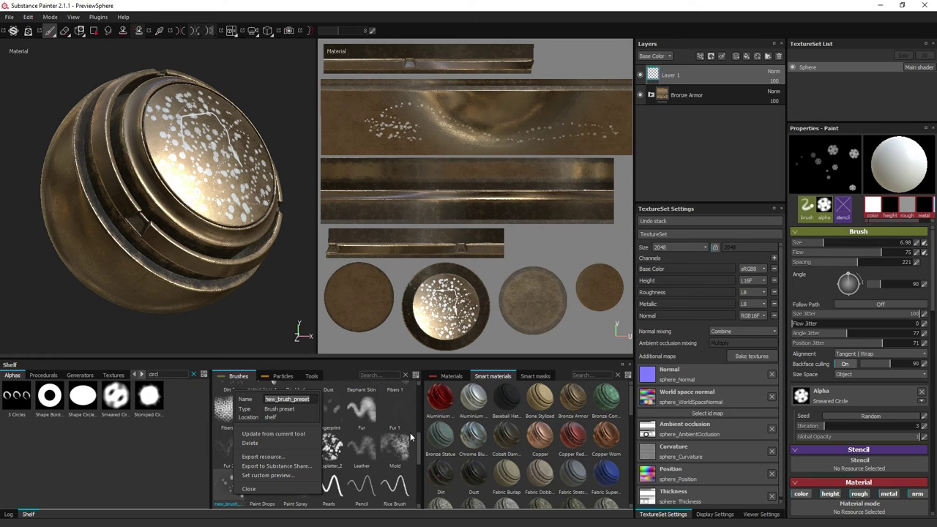
{"action": "type", "text": "something"}
- Confirm the 'something' preset name and filter the Brushes shelf for 'some'
{"action": "left_click", "coordinate": [248, 489]}
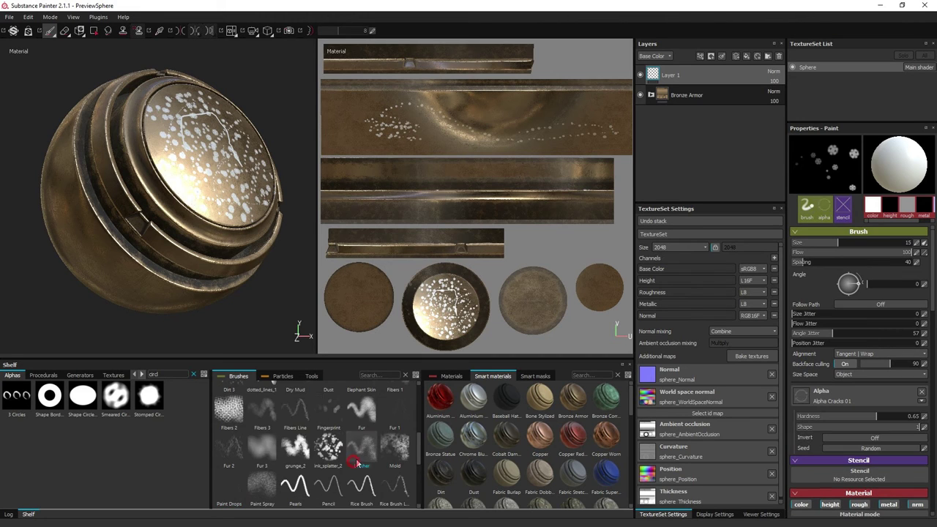
{"action": "type", "text": "some"}
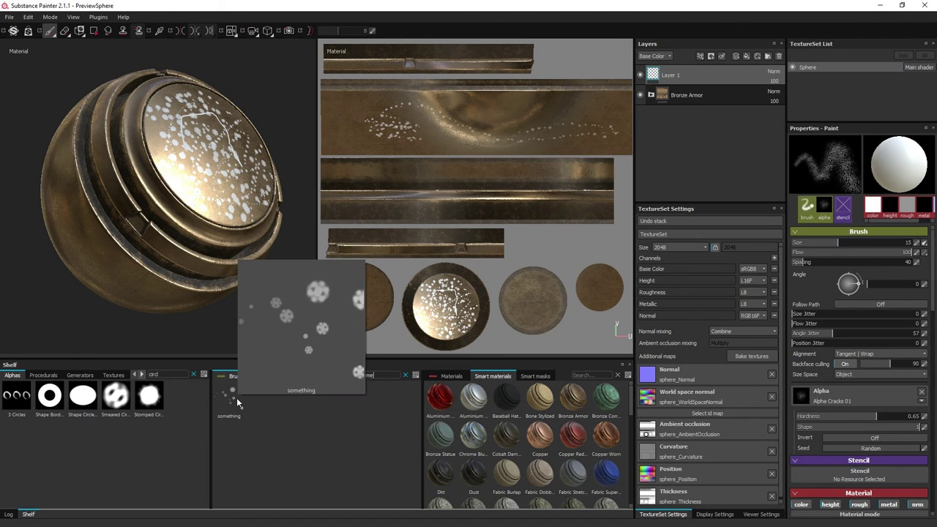
{"action": "right_click", "coordinate": [236, 397]}
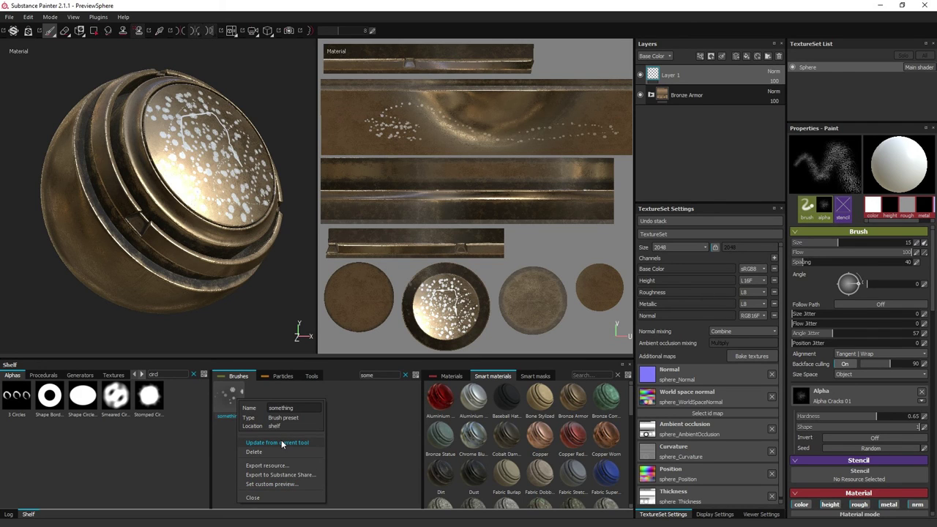
{"action": "left_click", "coordinate": [809, 286]}
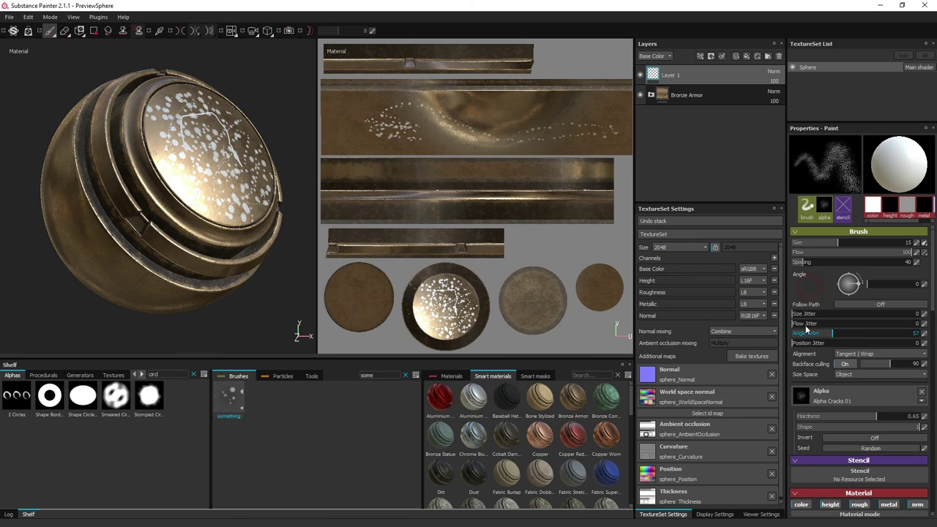
- Load the 'something' preset, set Size to 11.84 and update the preset from the current tool
{"action": "mouse_move", "coordinate": [836, 242]}
{"action": "left_mouse_down"}
{"action": "mouse_move", "coordinate": [827, 243]}
{"action": "mouse_move", "coordinate": [870, 247]}
{"action": "left_mouse_up"}
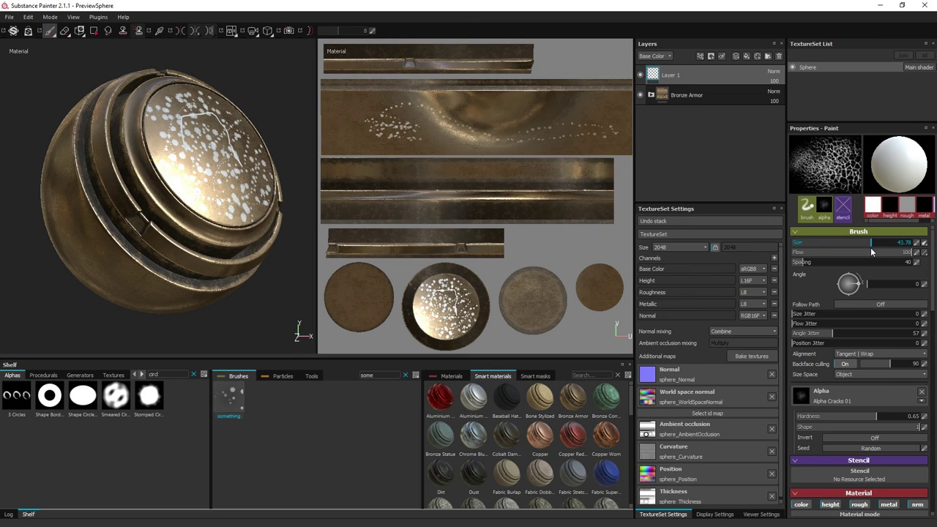
{"action": "left_click", "coordinate": [228, 398]}
{"action": "left_click_drag", "start_coordinate": [848, 240], "coordinate": [832, 241]}
{"action": "right_click", "coordinate": [228, 399]}
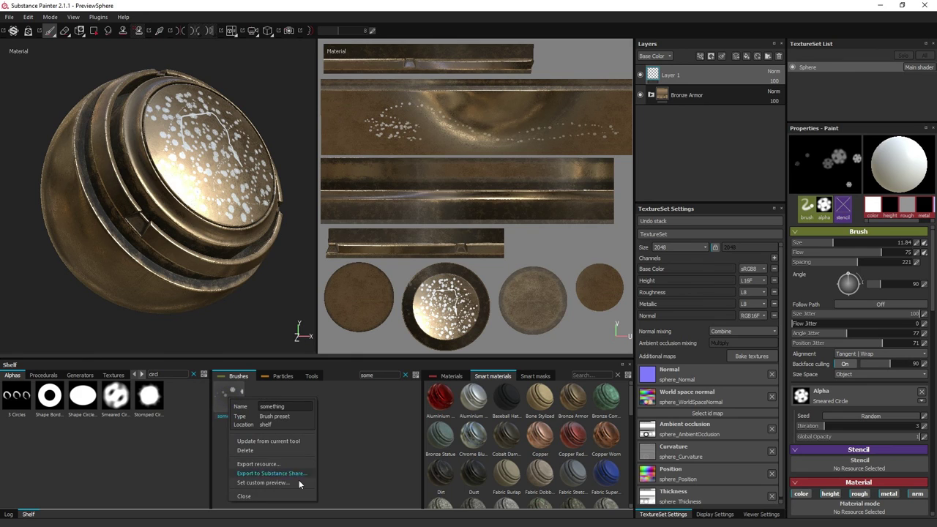
{"action": "left_click", "coordinate": [292, 443]}
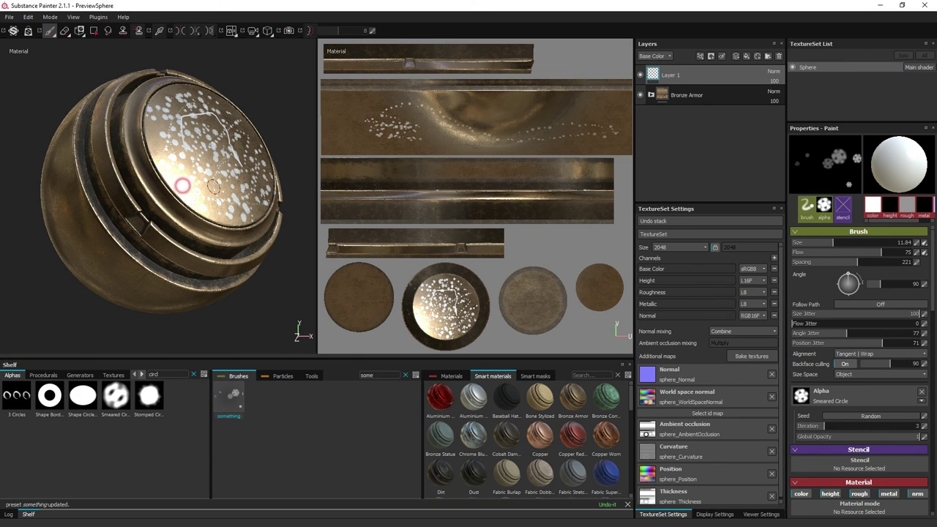
- Open the brush preset creation menu and dismiss it without creating a new preset
{"action": "right_click", "coordinate": [812, 285]}
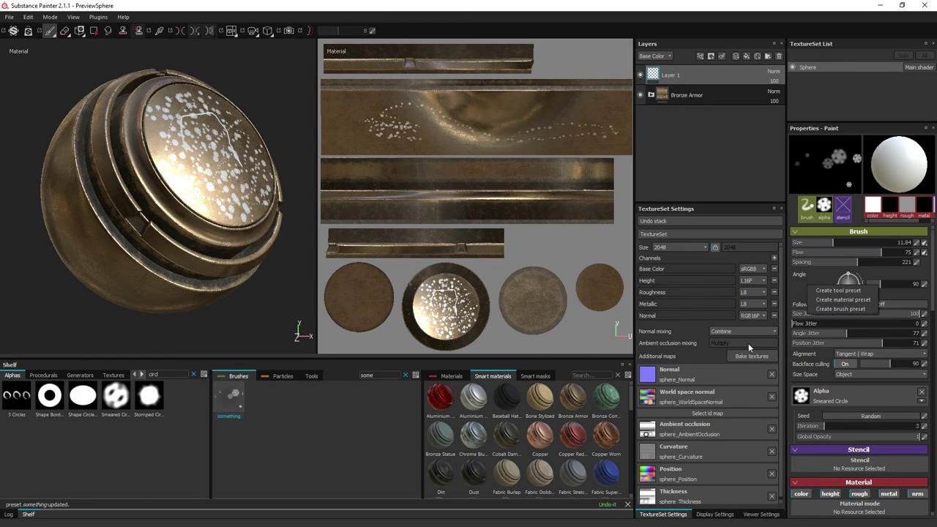
{"action": "right_click", "coordinate": [807, 288]}
{"action": "right_click", "coordinate": [811, 292]}
{"action": "left_click", "coordinate": [809, 284]}
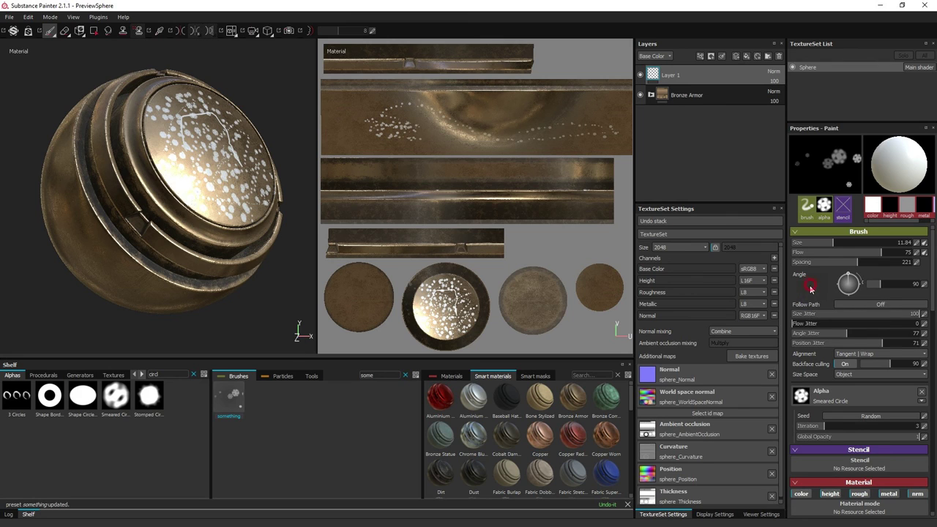